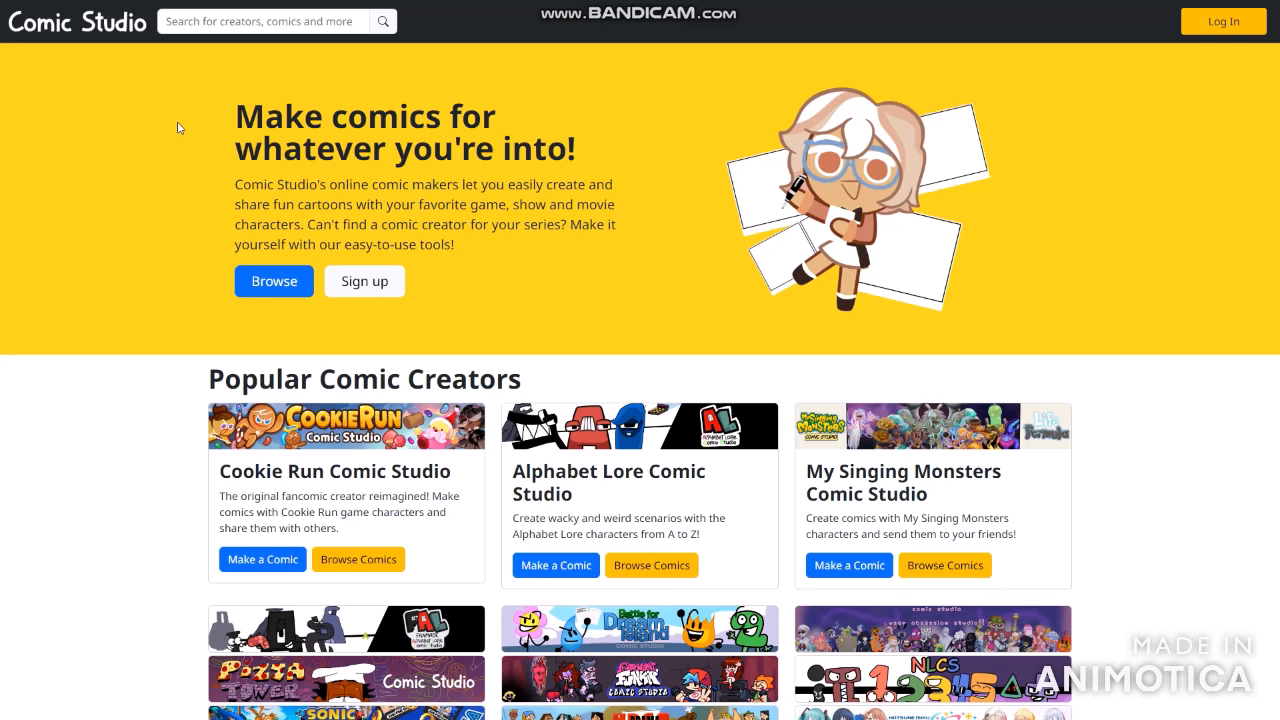
Step: Search the site for "Random Stuff"
left_click(240, 21)
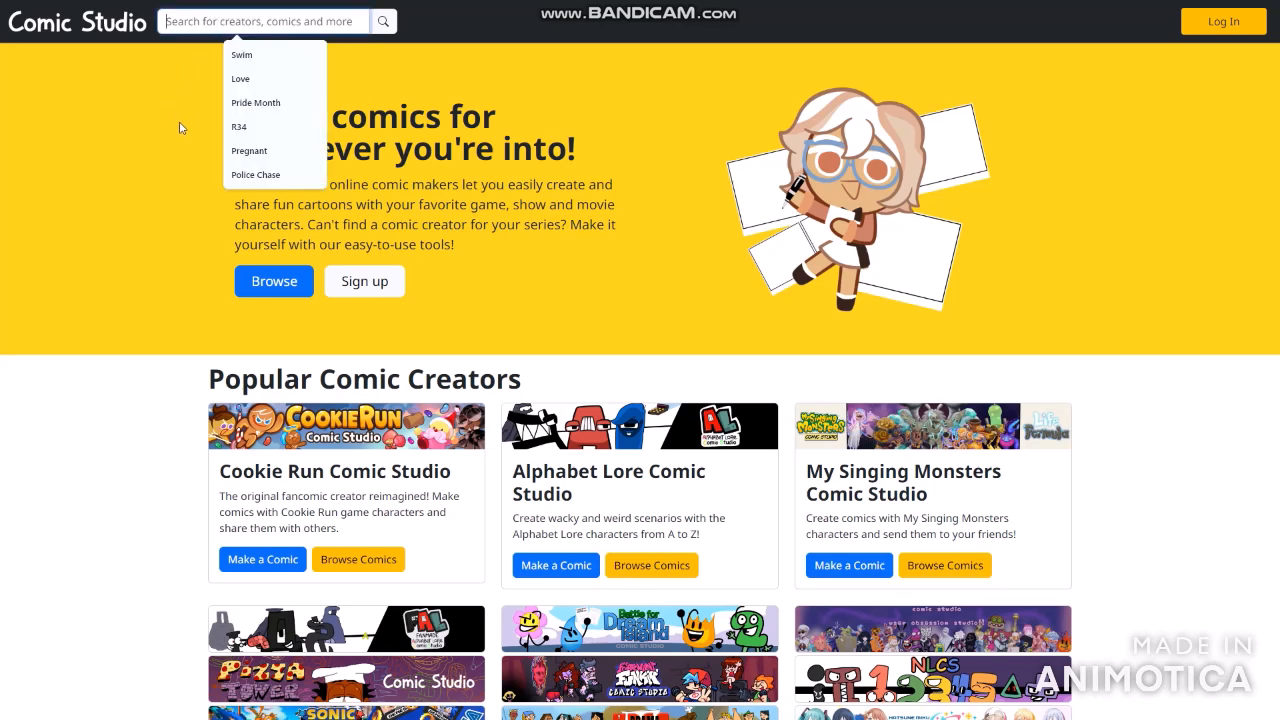
left_click(169, 85)
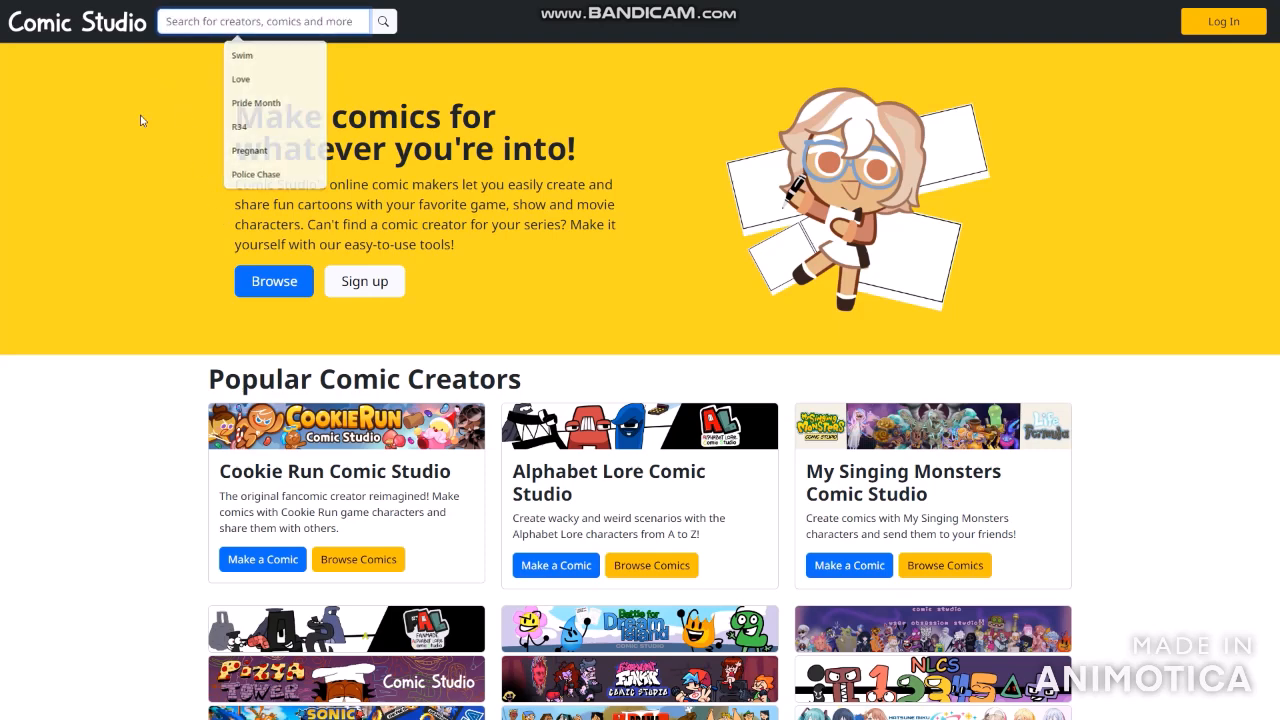
left_click(197, 27)
type("Random Stuff")
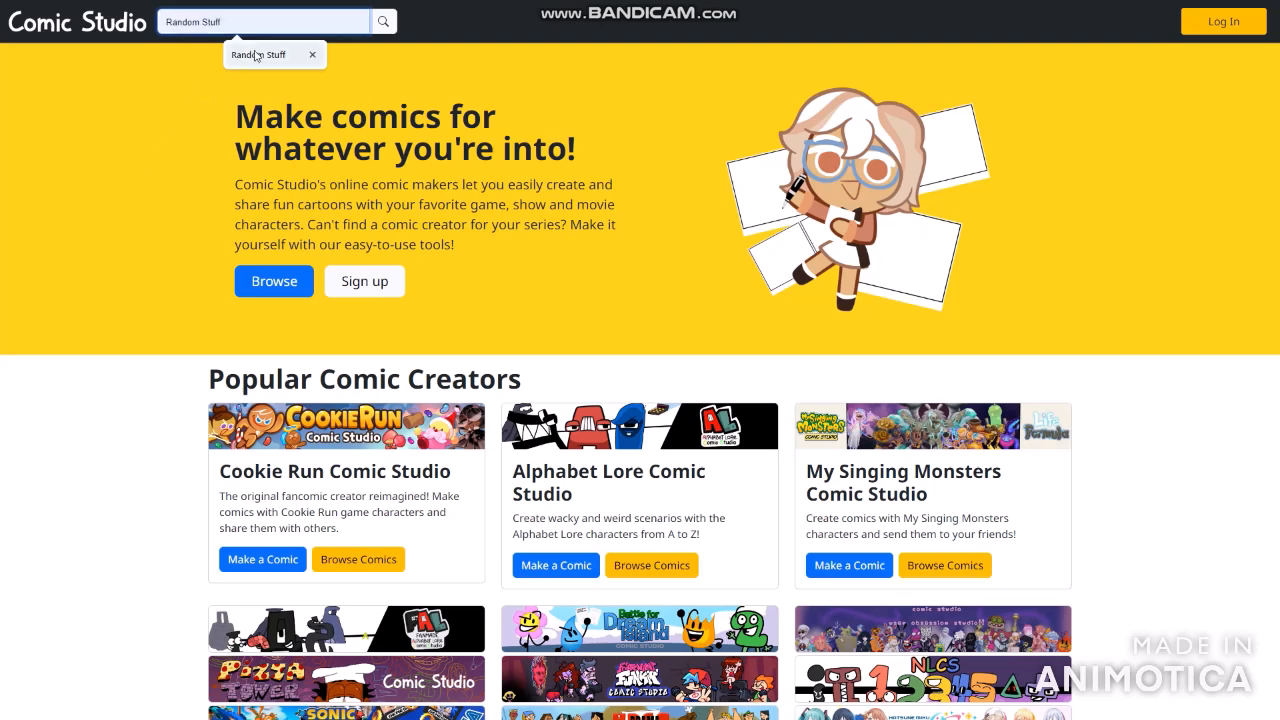
left_click(240, 56)
left_click(174, 101)
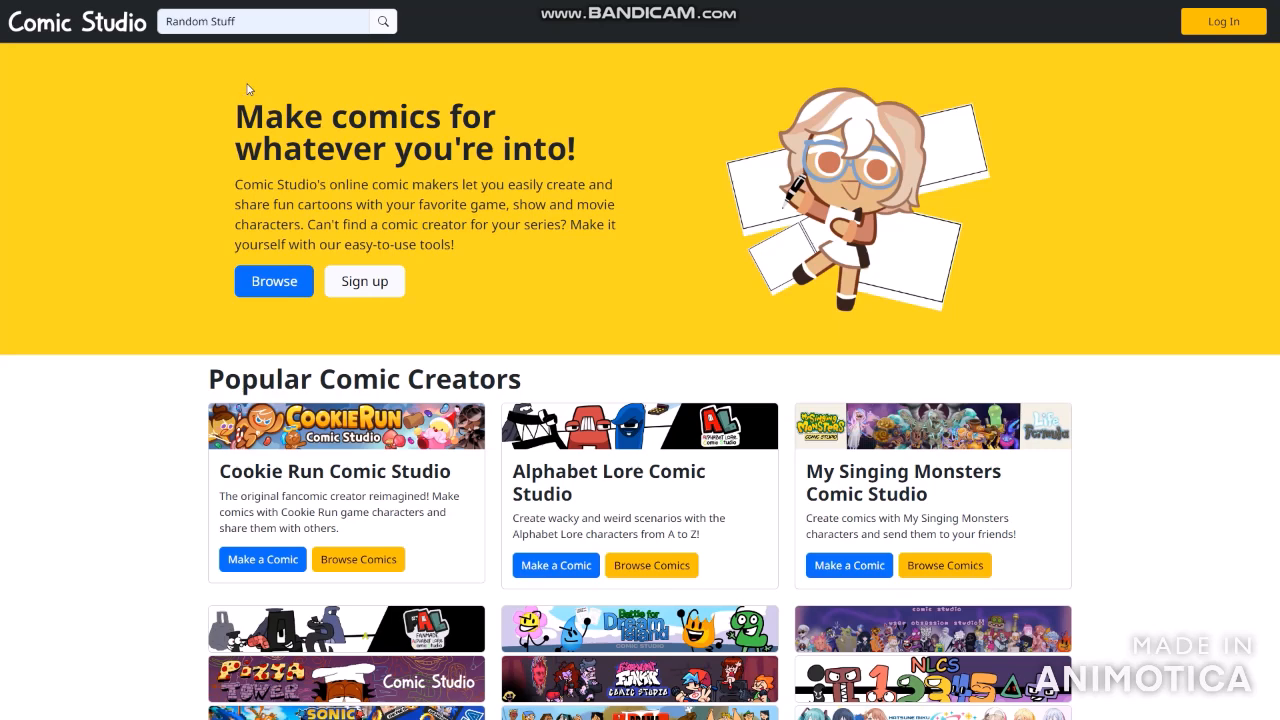
left_click(257, 22)
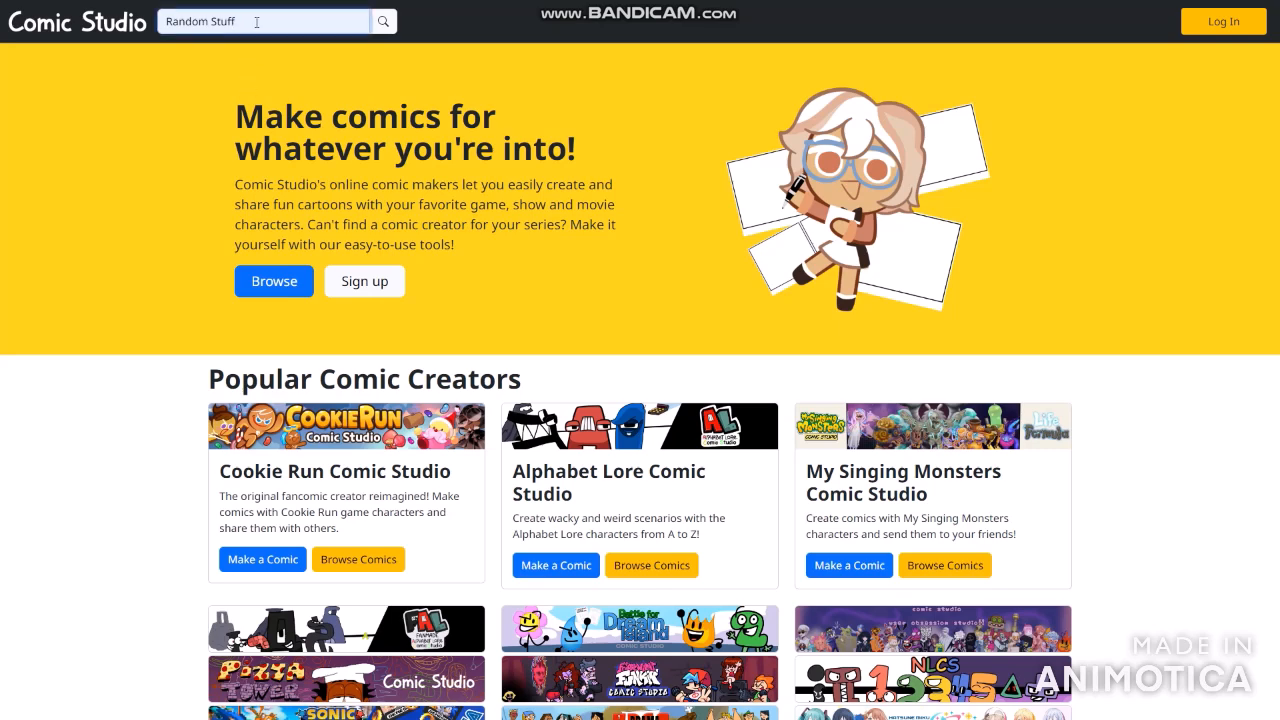
key("Return")
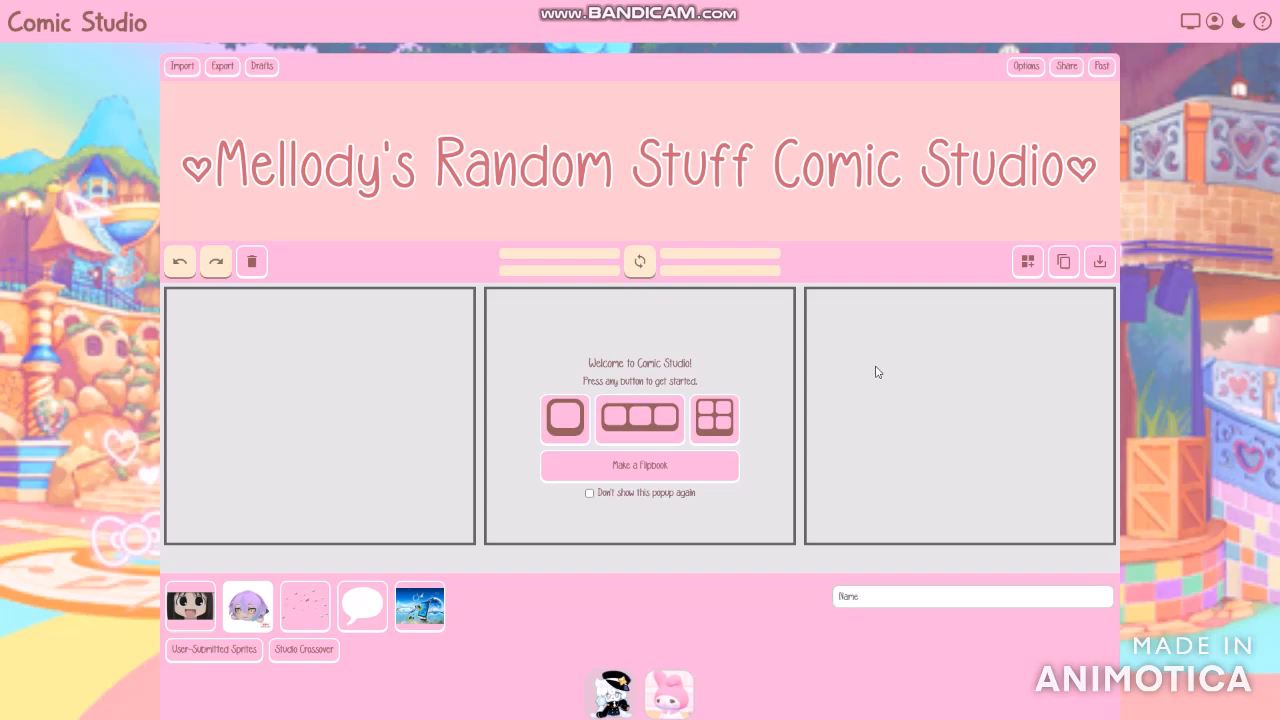
Step: Highlight the studio ownership line below the comic editor and toggle the spoiler display on and off
scroll(875, 371, "down", 1)
scroll(840, 395, "down", 1)
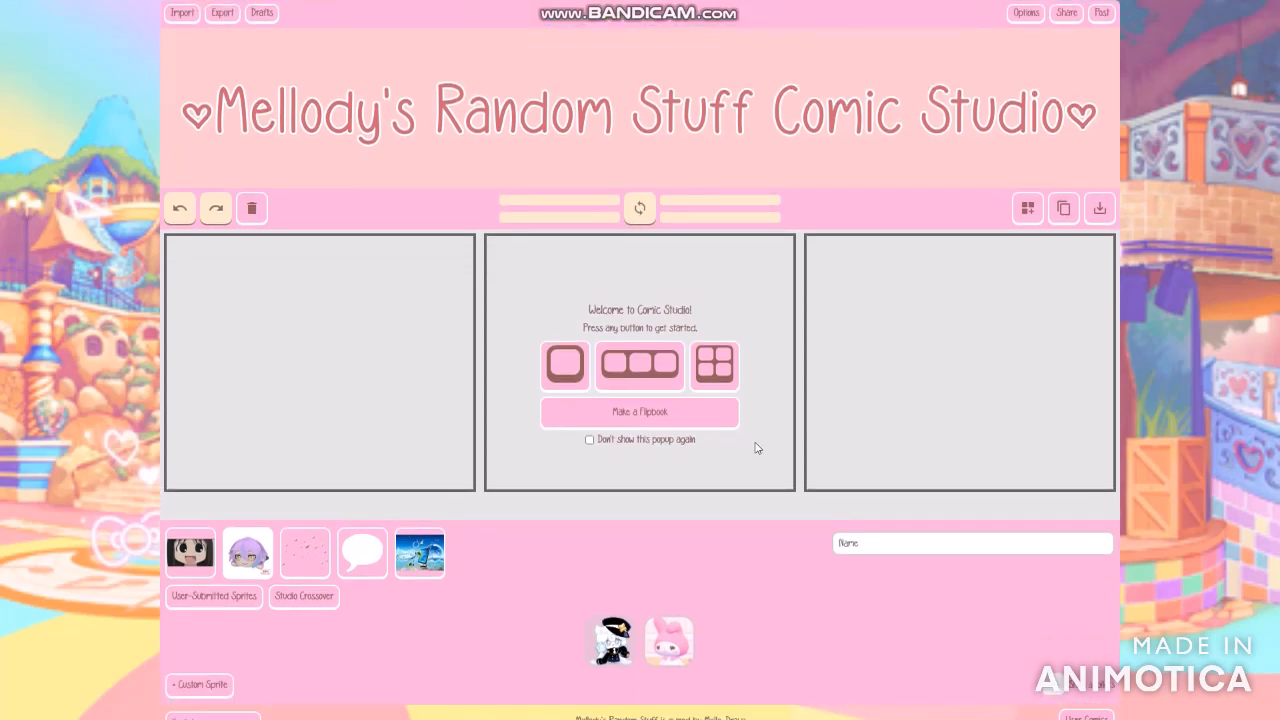
scroll(697, 469, "down", 1)
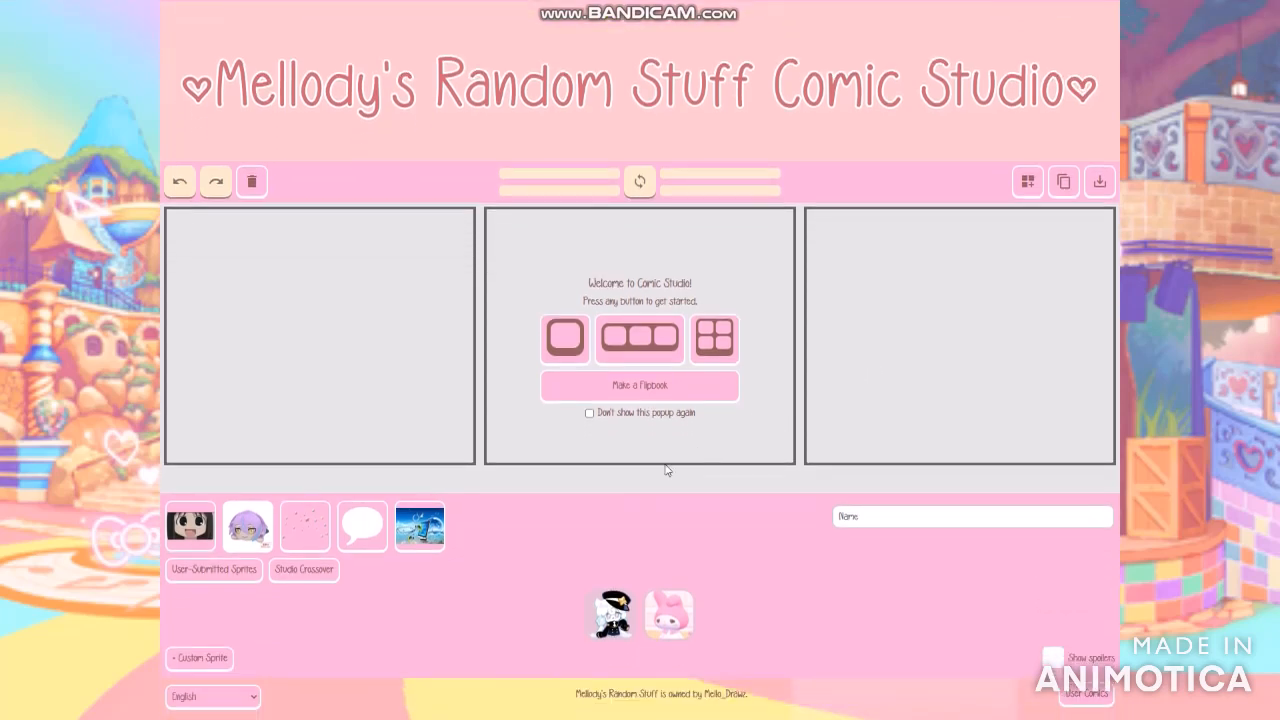
scroll(683, 457, "up", 1)
scroll(580, 550, "down", 1)
left_click_drag(575, 694, 753, 694)
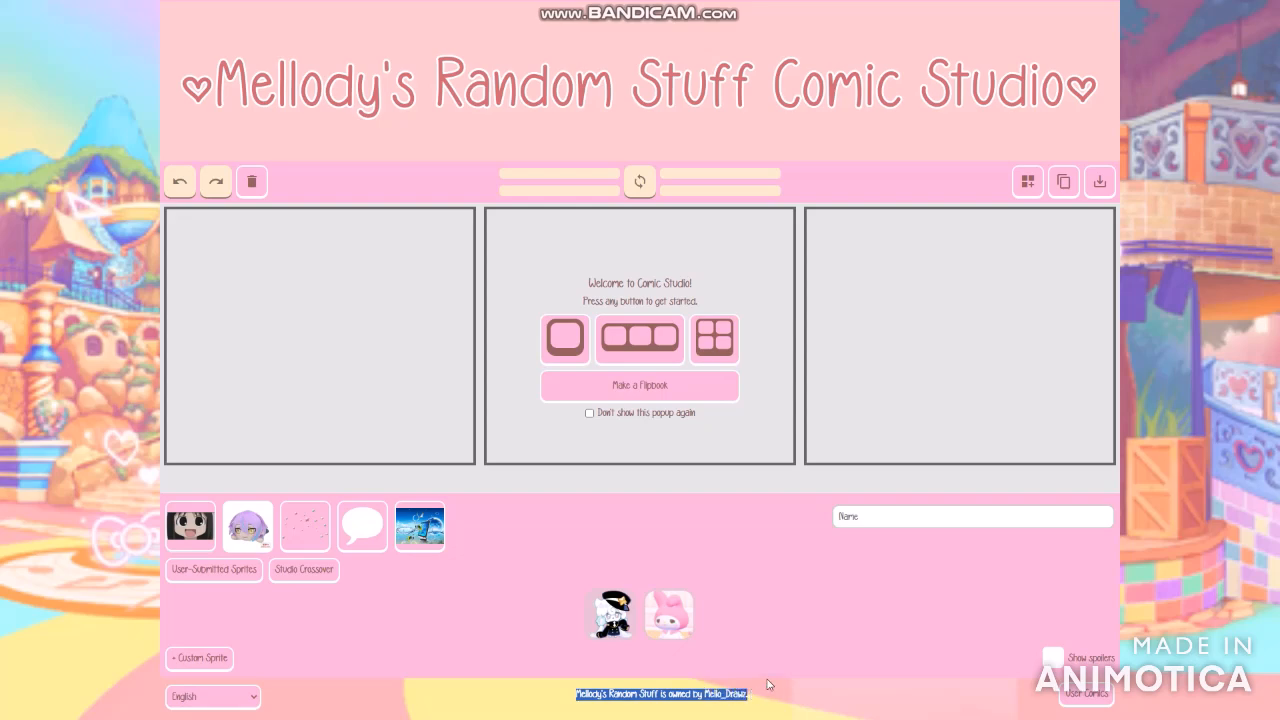
left_click(792, 697)
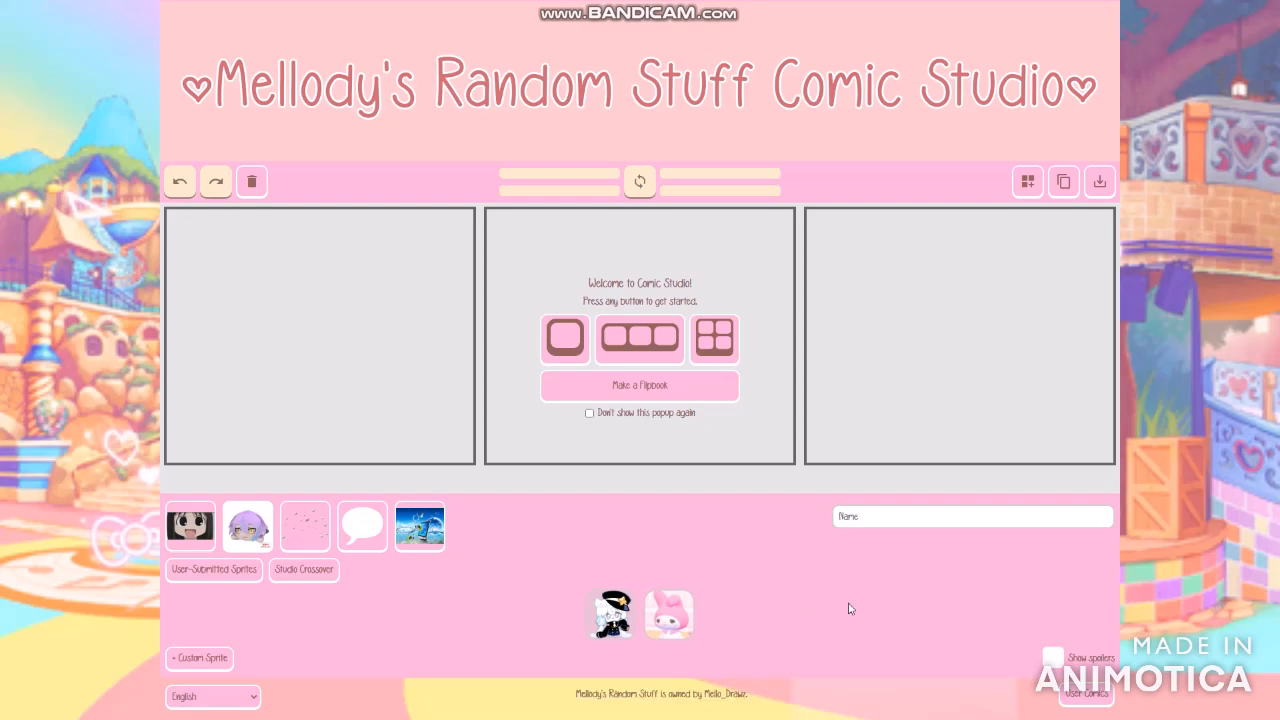
left_click(1052, 658)
left_click(1052, 658)
Step: Open the studio's background library and look through the available backdrop images
left_click(442, 528)
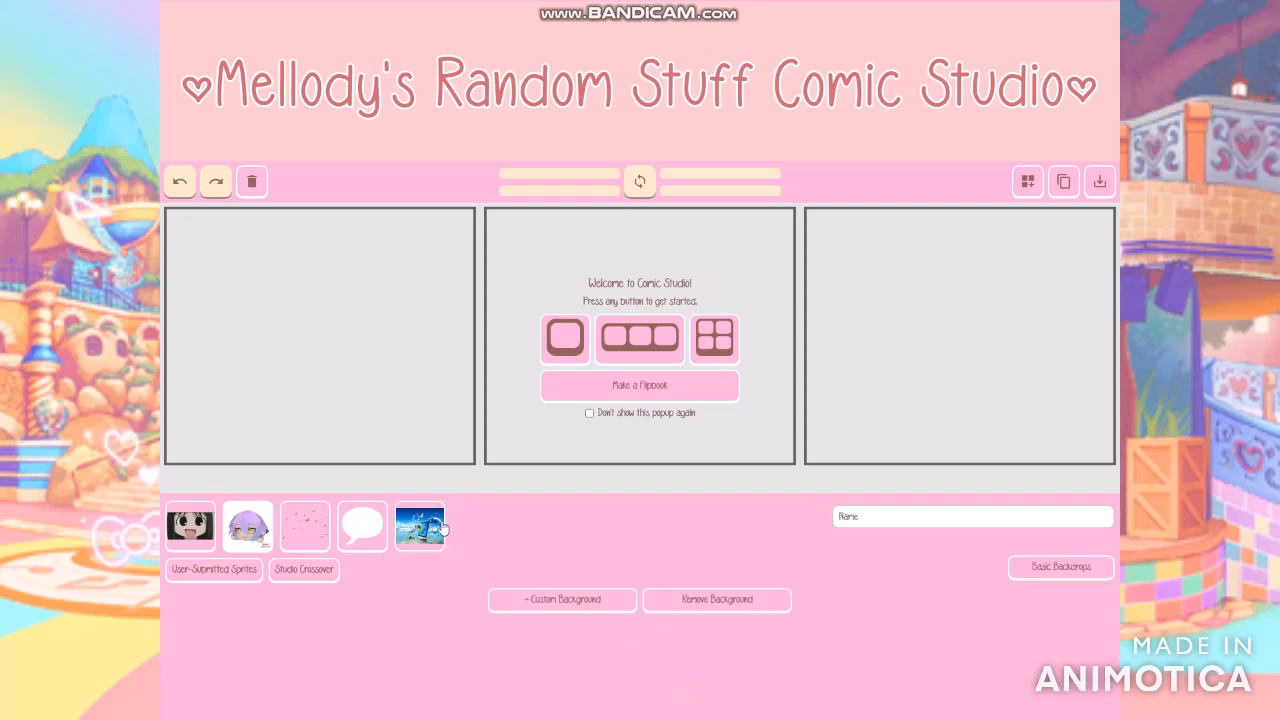
scroll(495, 526, "down", 2)
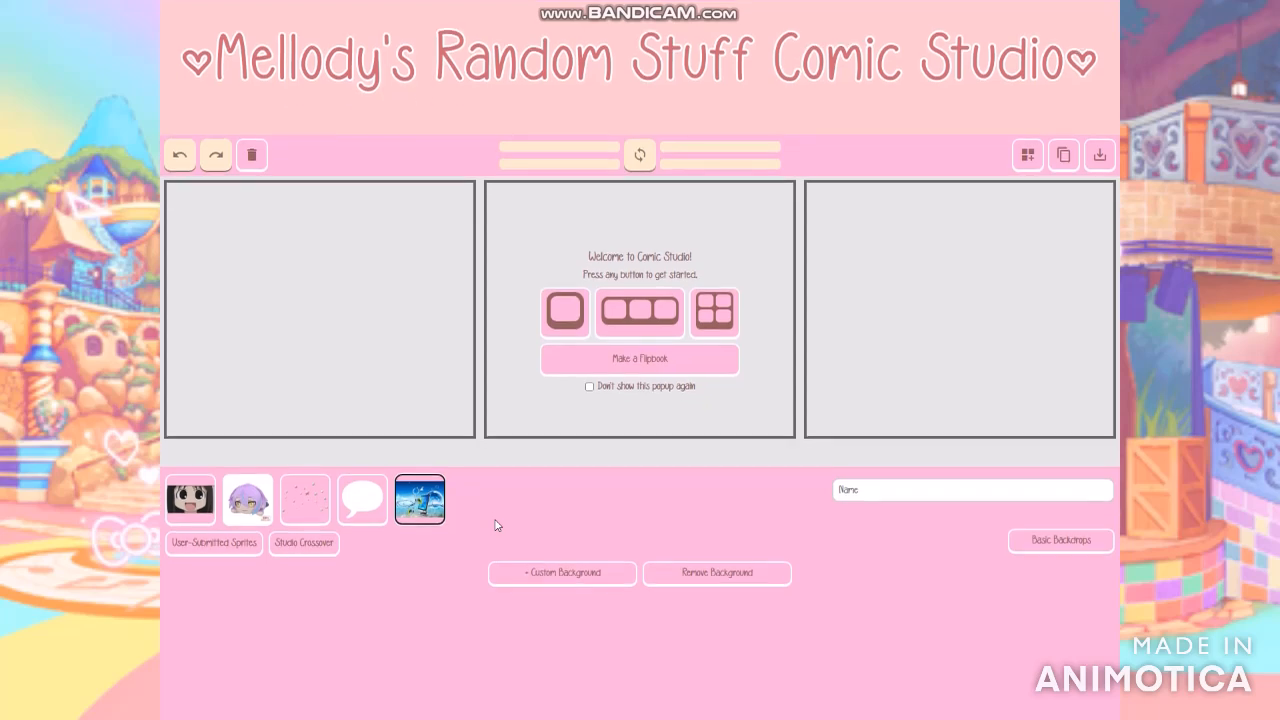
scroll(537, 457, "down", 4)
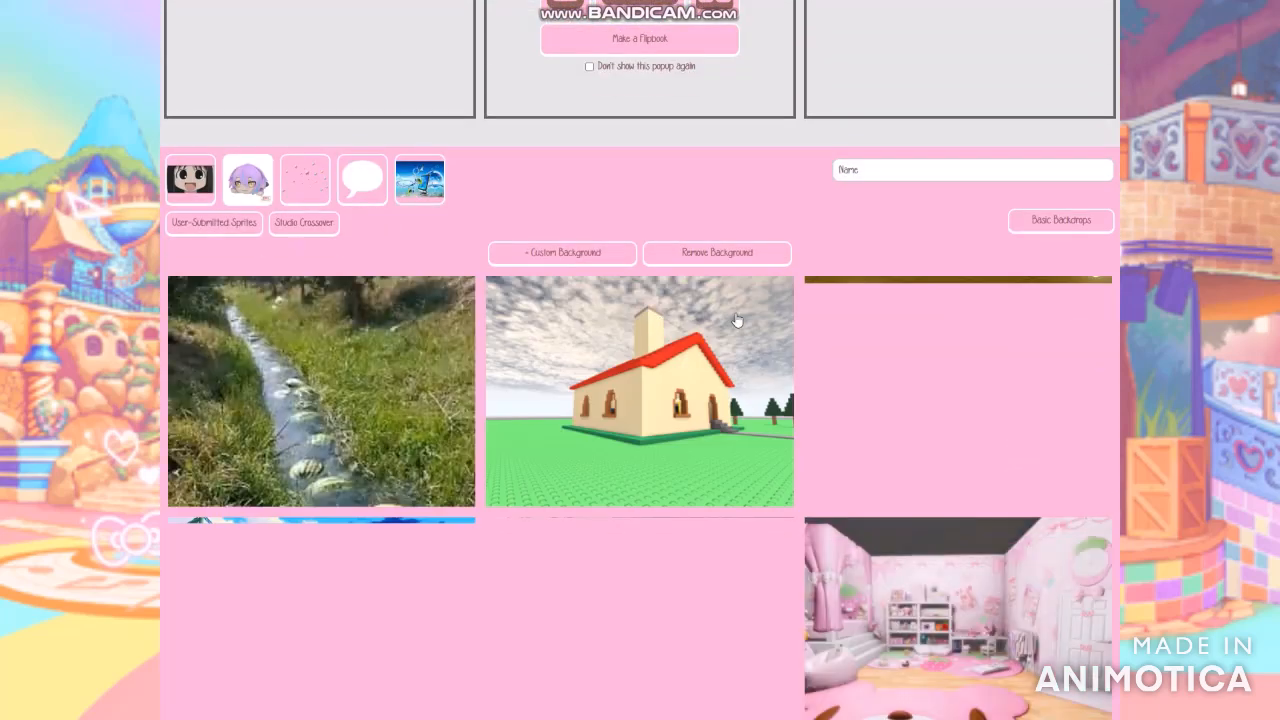
scroll(847, 296, "down", 5)
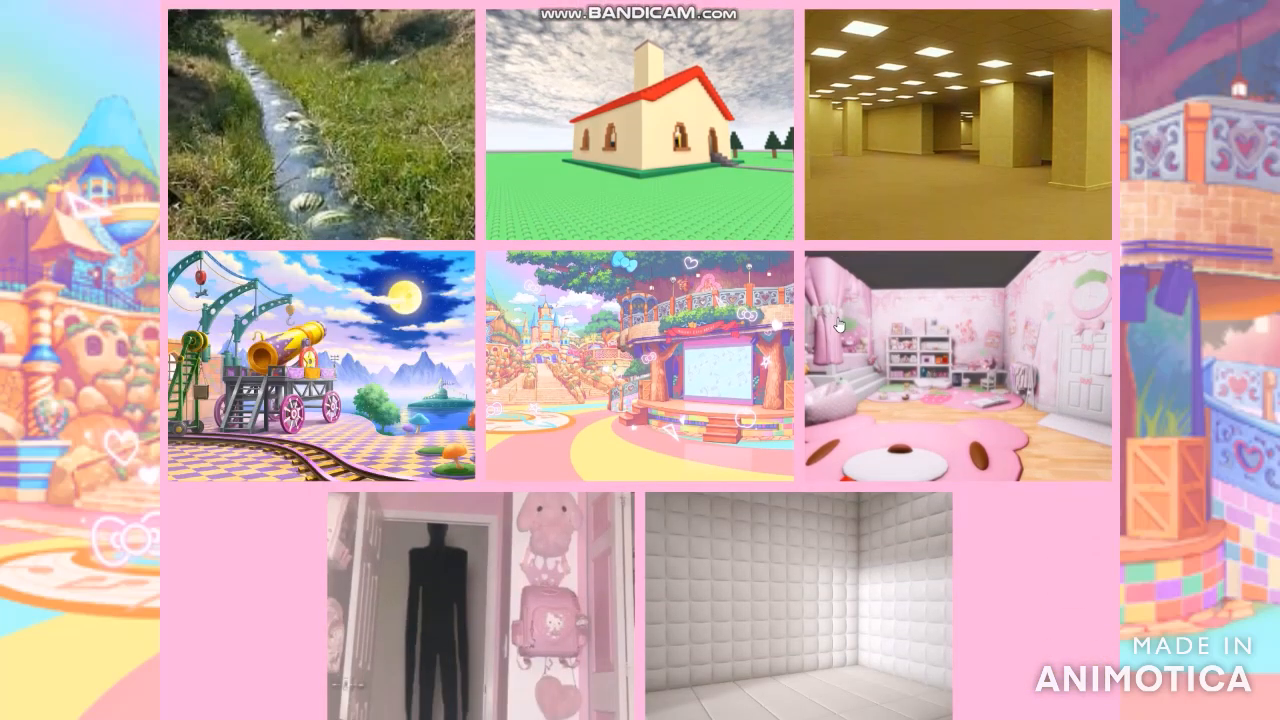
scroll(651, 446, "up", 1)
scroll(657, 467, "up", 4)
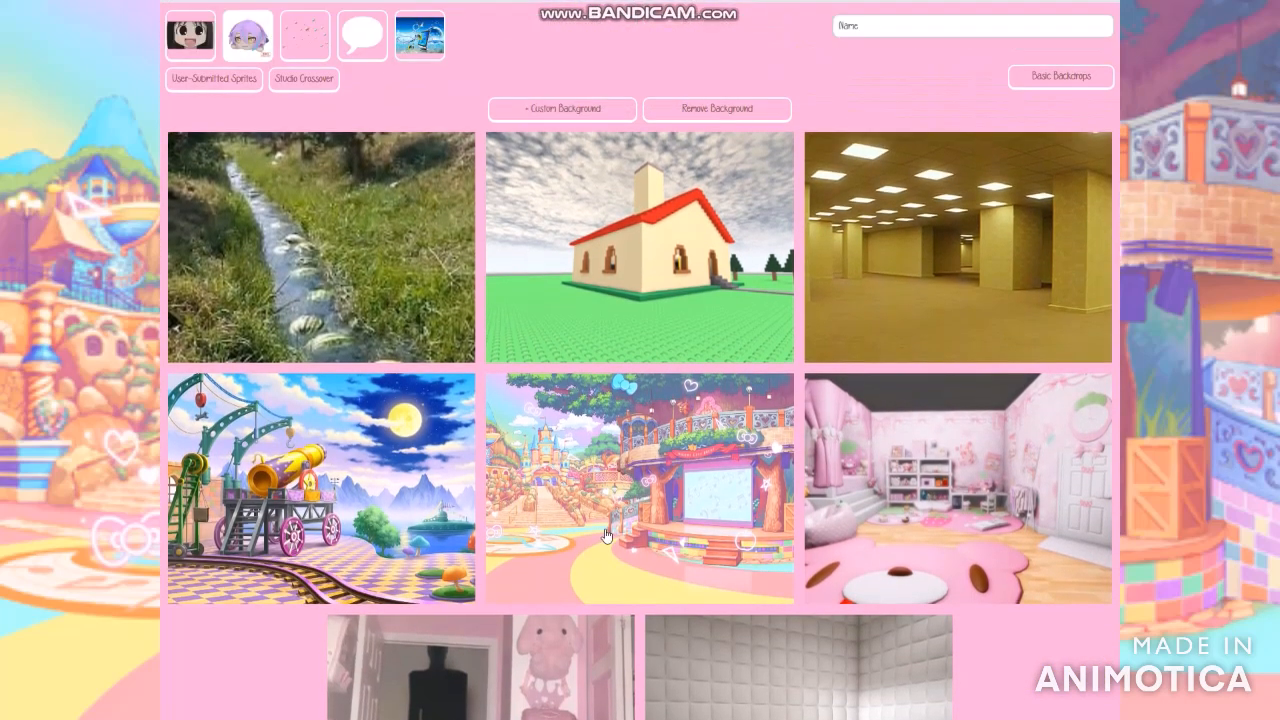
scroll(286, 240, "up", 2)
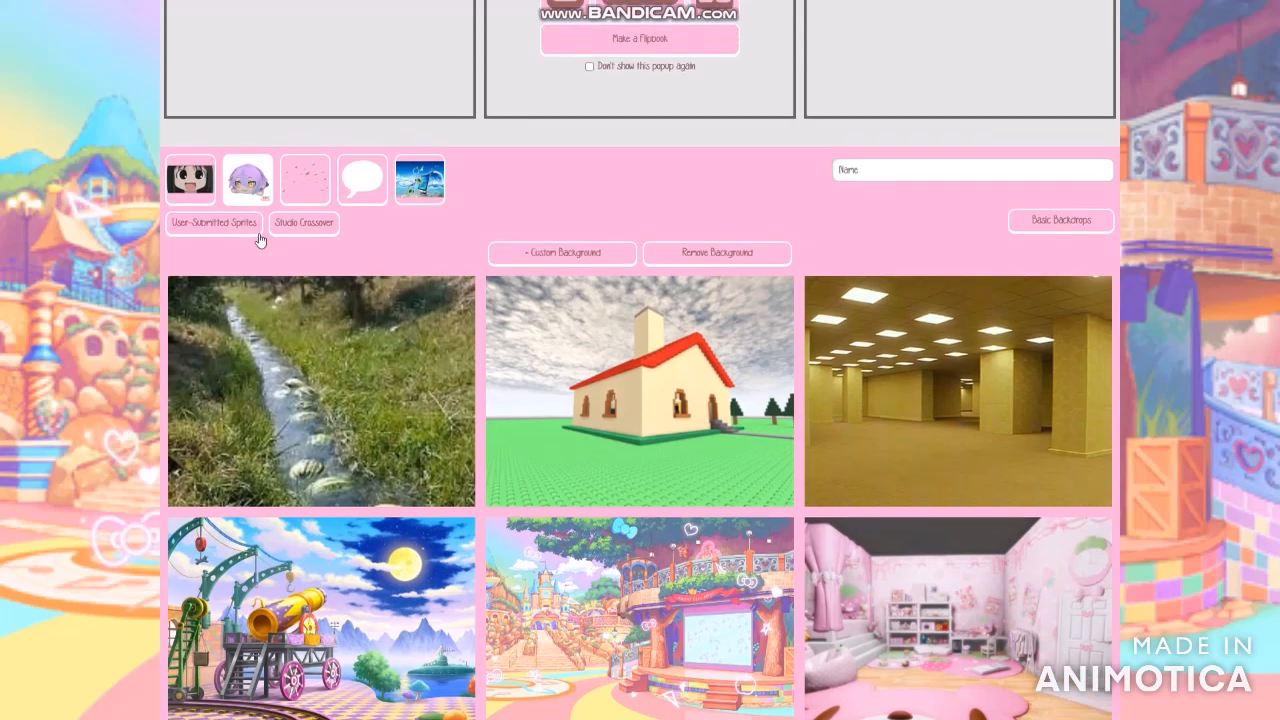
Step: Return to the first sprite category and open the Studio Crossover list to browse its first page of studios
left_click(196, 218)
scroll(378, 531, "up", 5)
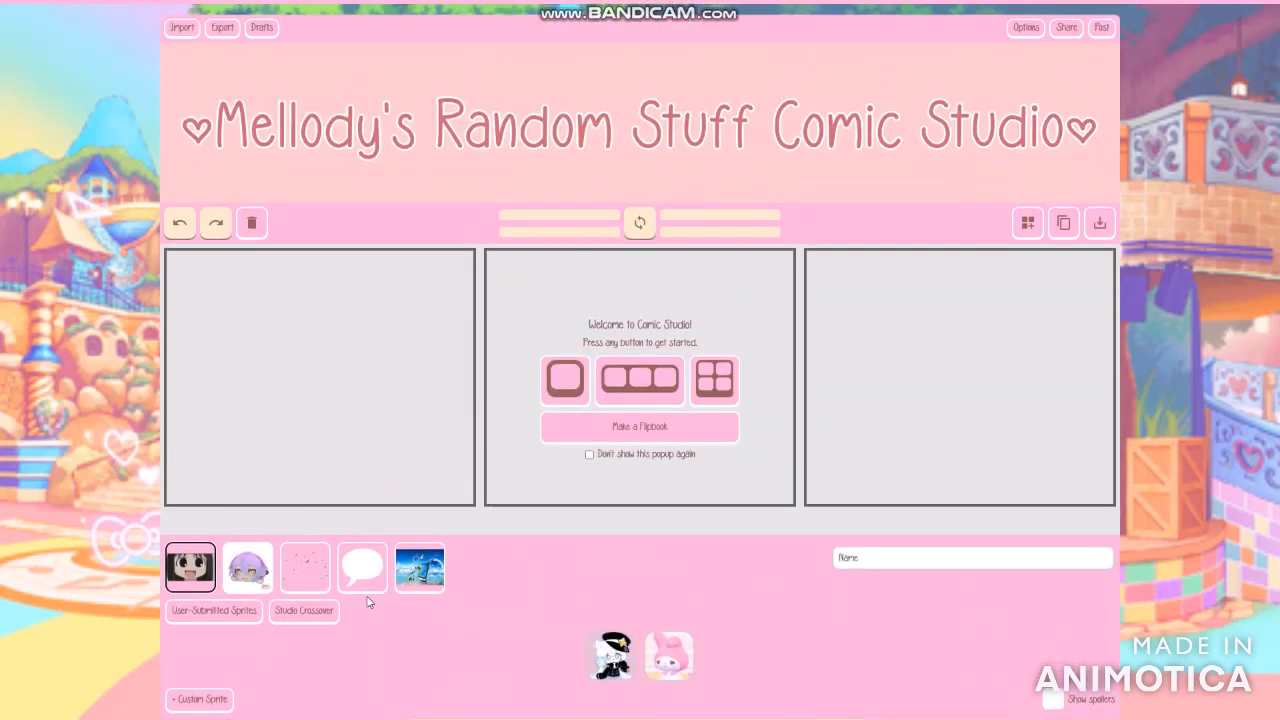
scroll(363, 643, "down", 1)
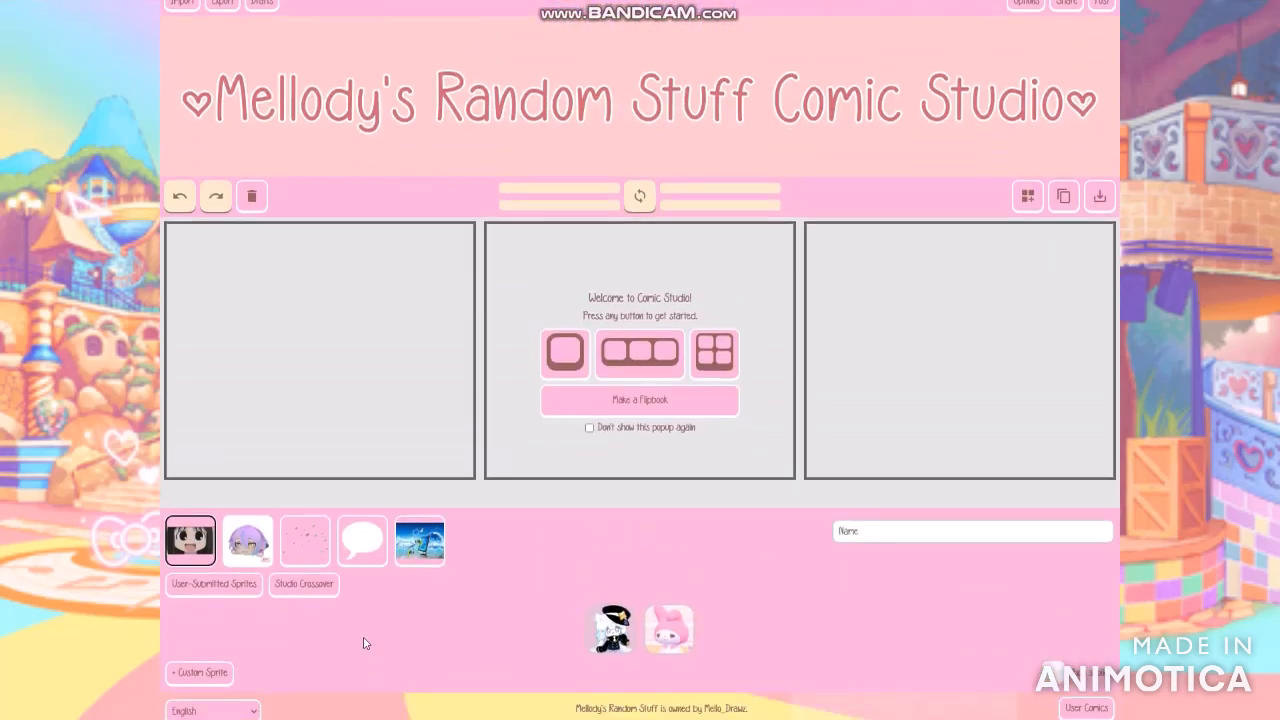
left_click(329, 590)
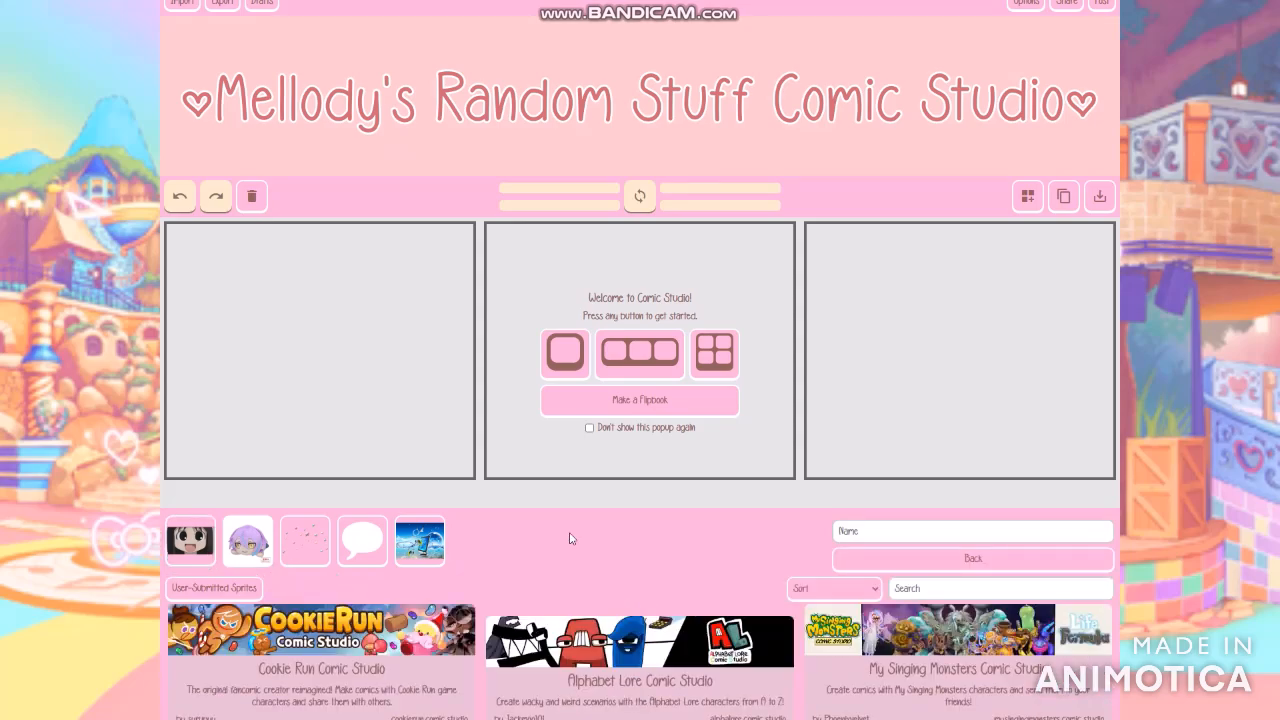
scroll(570, 538, "down", 4)
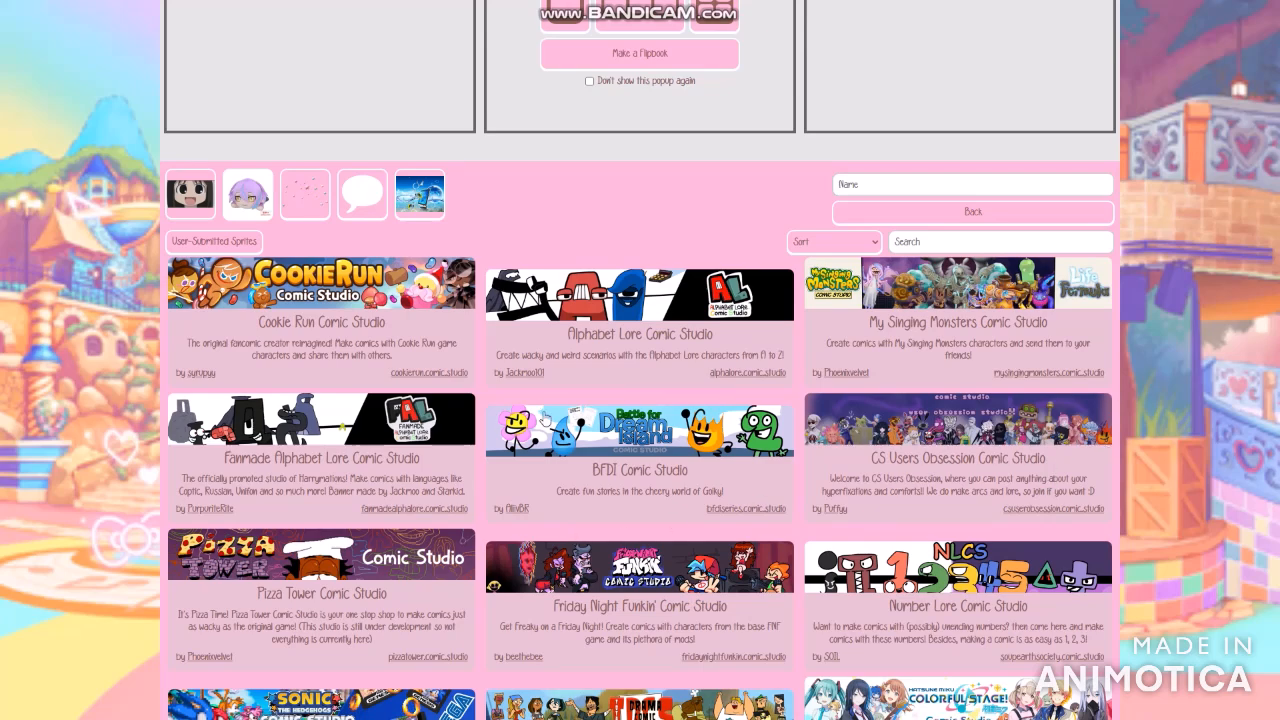
scroll(560, 415, "down", 1)
scroll(598, 410, "down", 1)
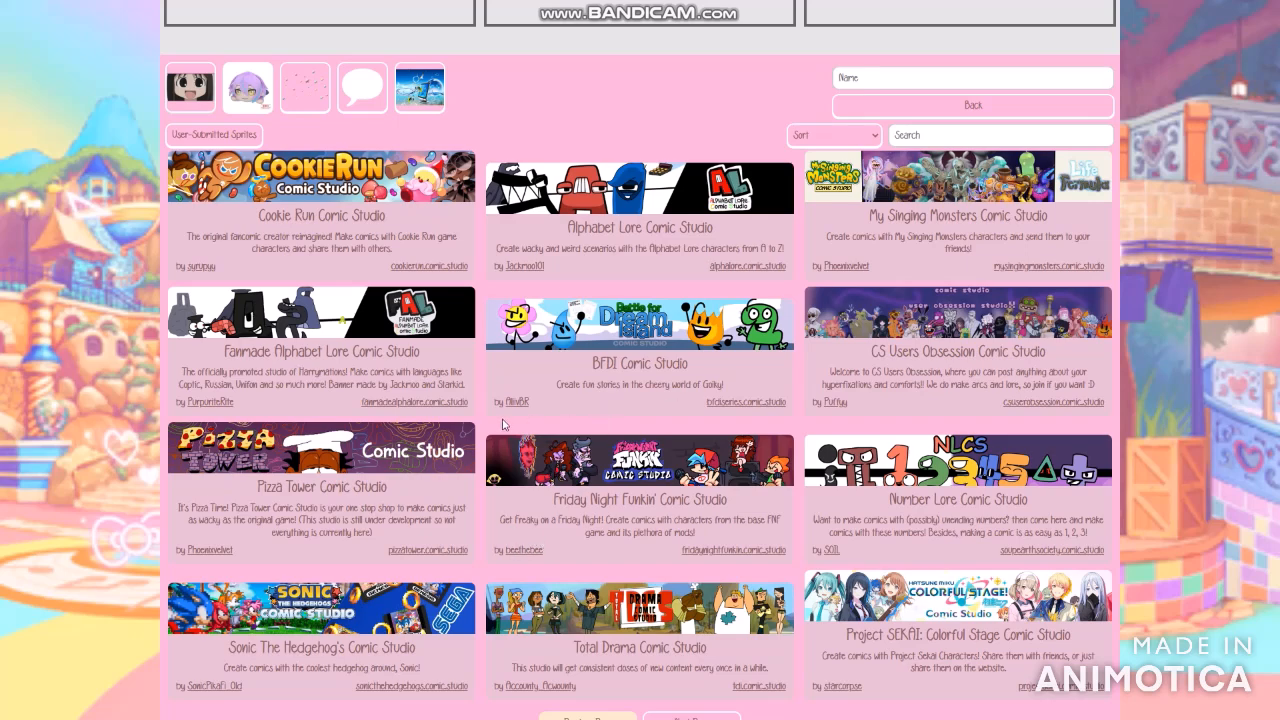
scroll(574, 474, "down", 1)
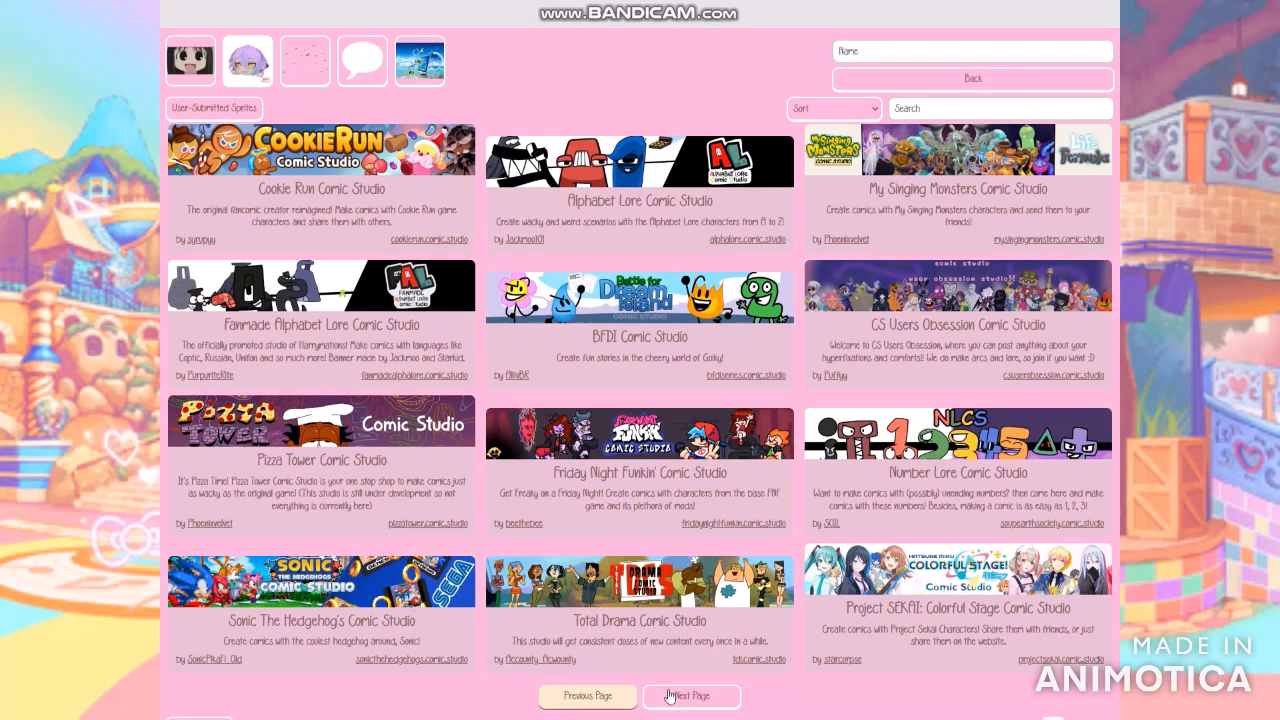
Step: Go to the second page of crossover studios and open charity's random stuff Comic Studio
left_click(669, 696)
scroll(824, 467, "down", 1)
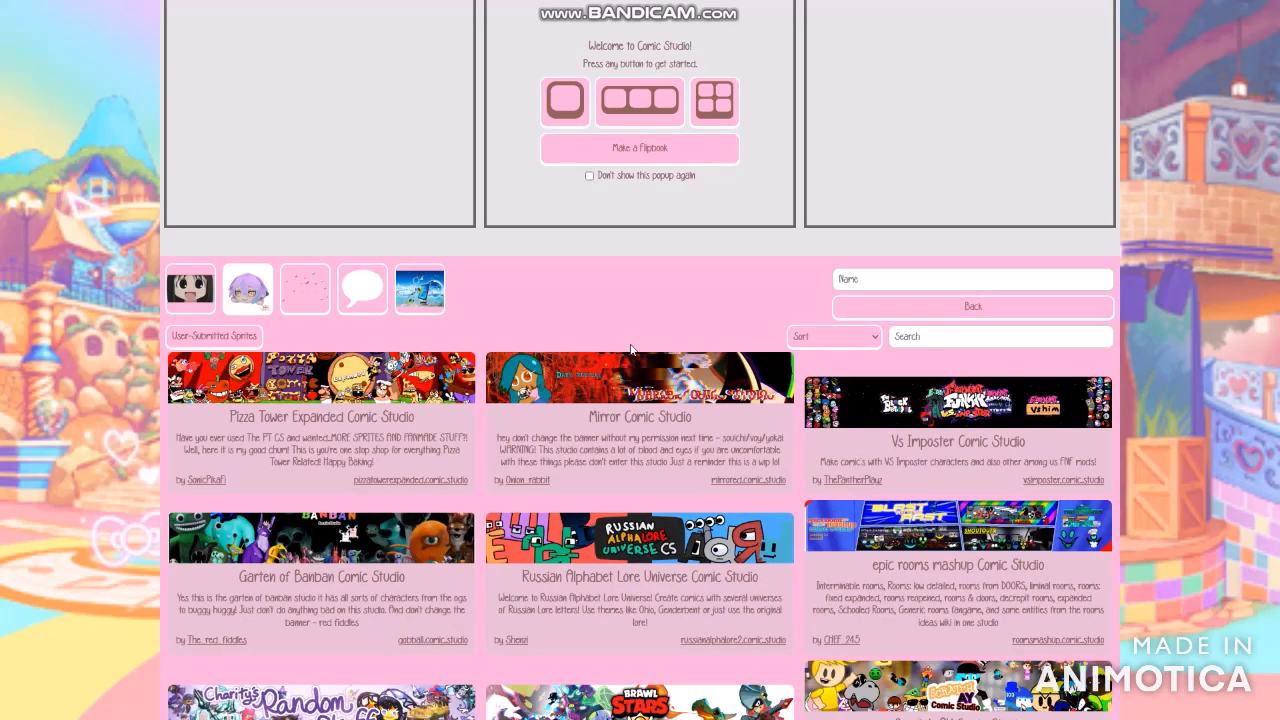
scroll(630, 349, "down", 3)
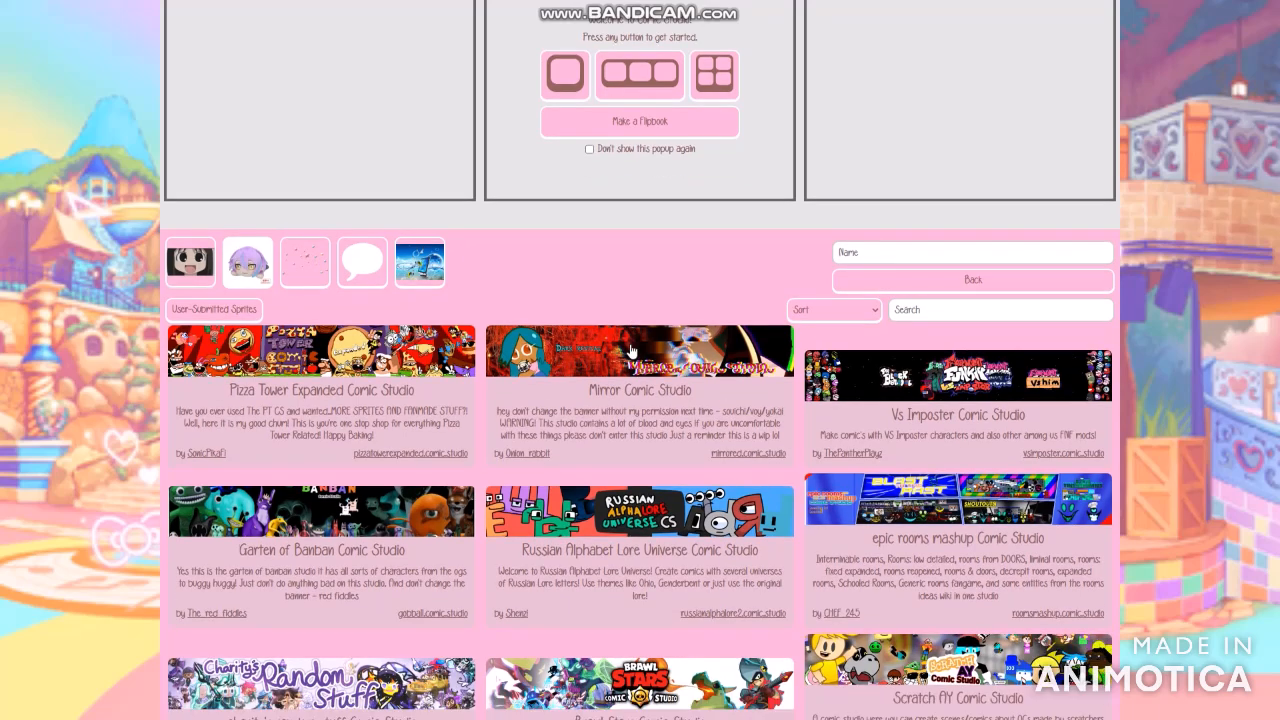
scroll(635, 360, "down", 1)
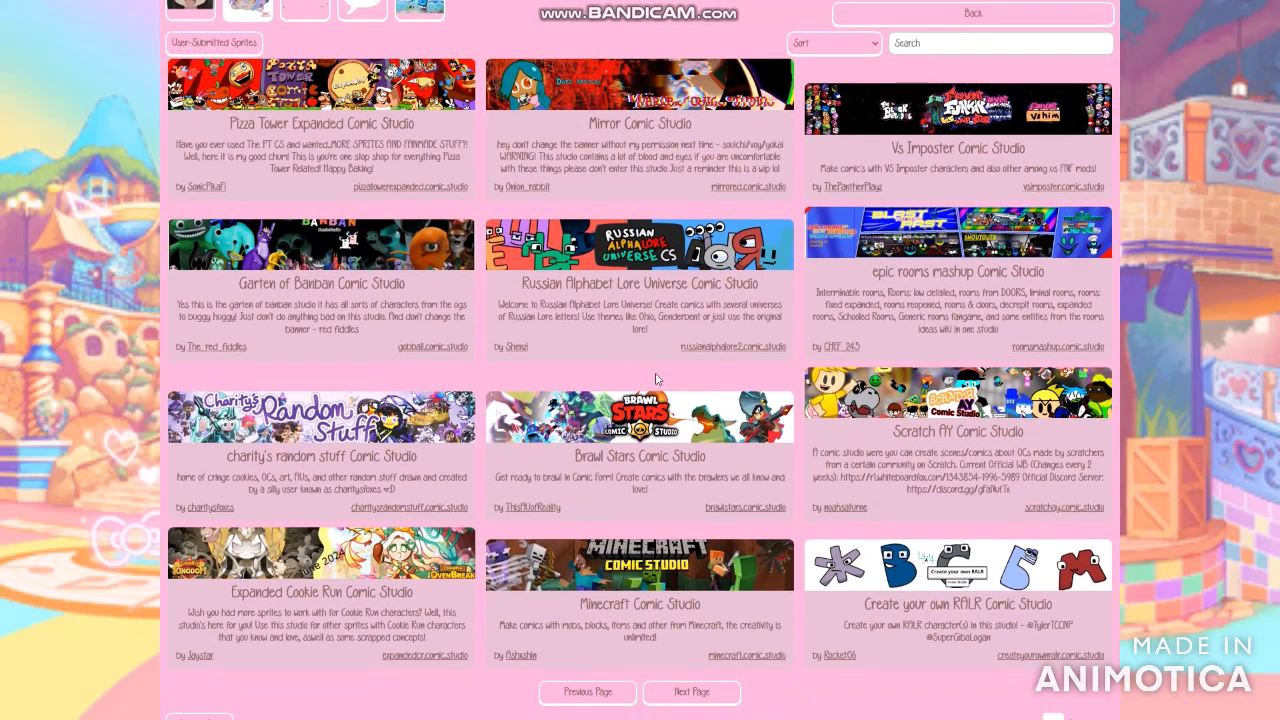
scroll(736, 530, "up", 7)
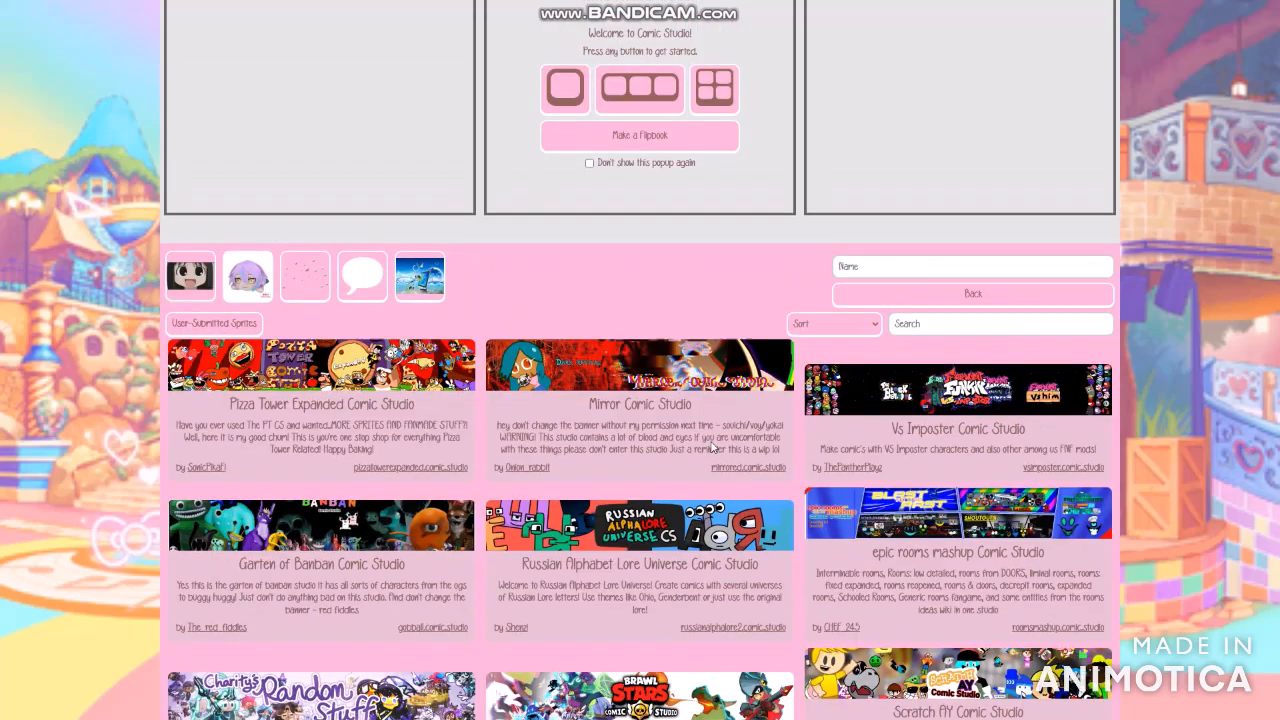
scroll(272, 410, "down", 8)
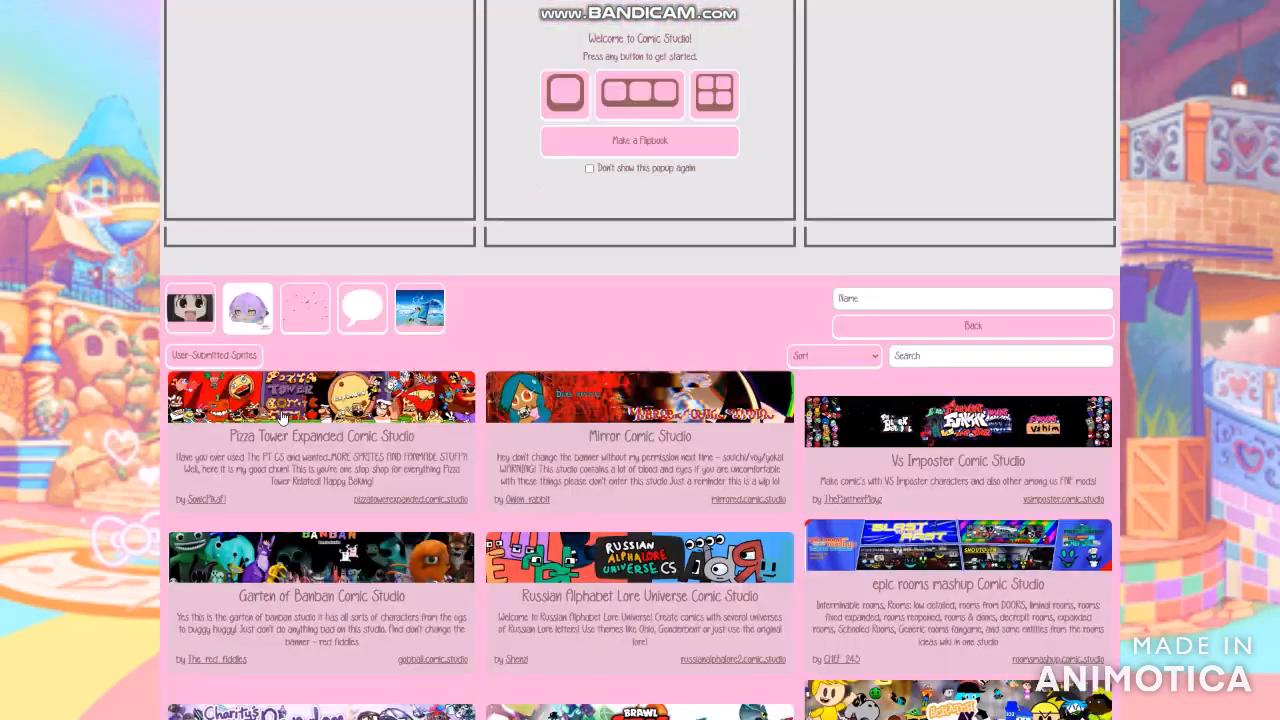
scroll(410, 325, "up", 3)
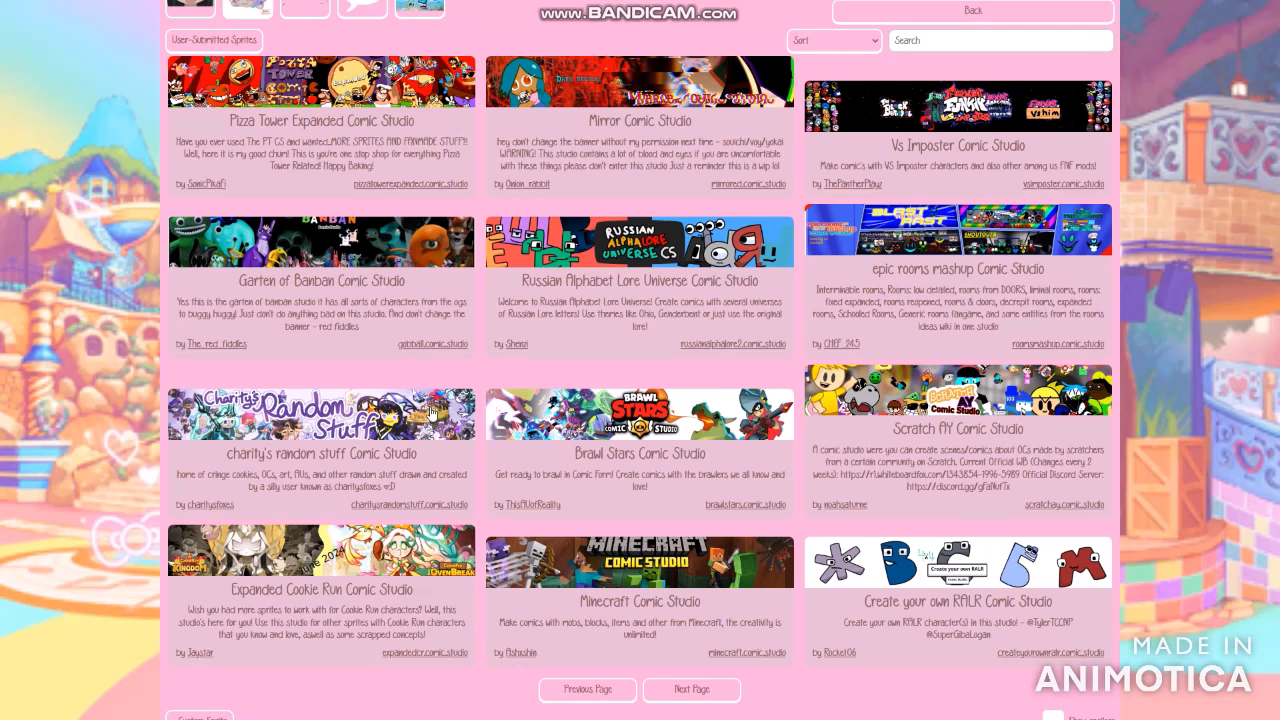
left_click(432, 413)
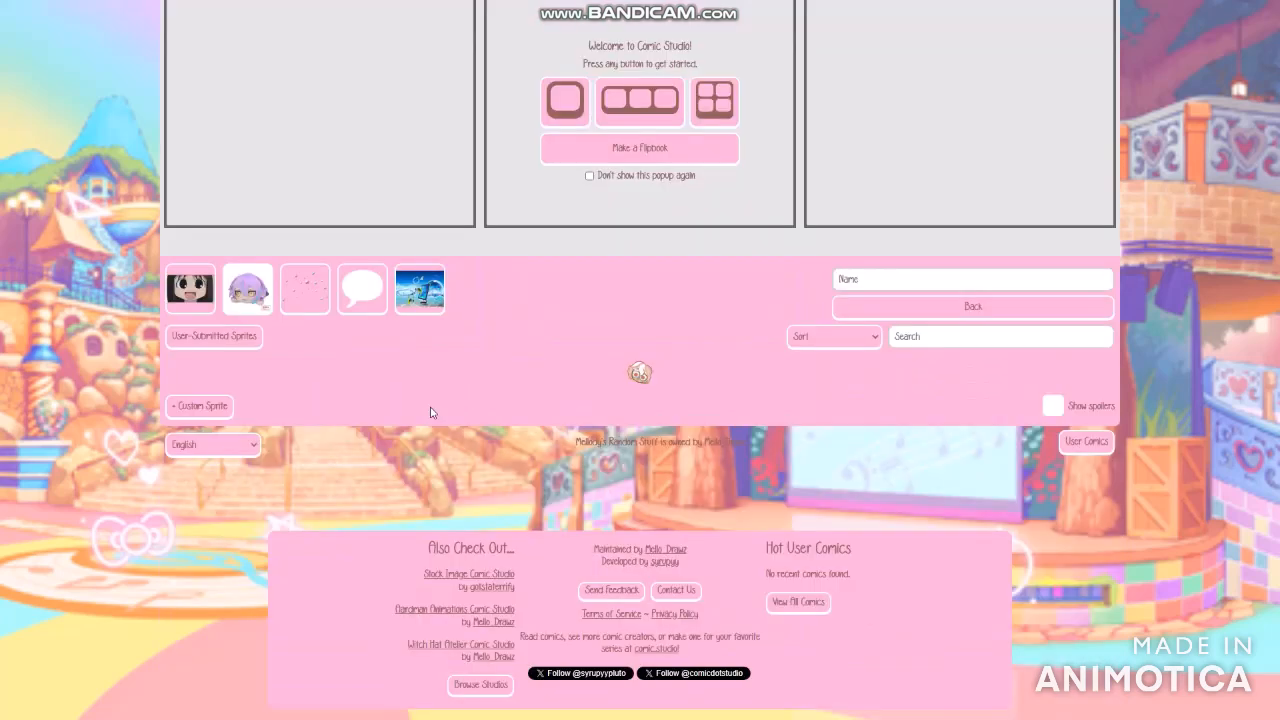
Step: Page through the cringe cookies sprites and switch to the "art, sprite edits, and more!" section
scroll(594, 423, "up", 1)
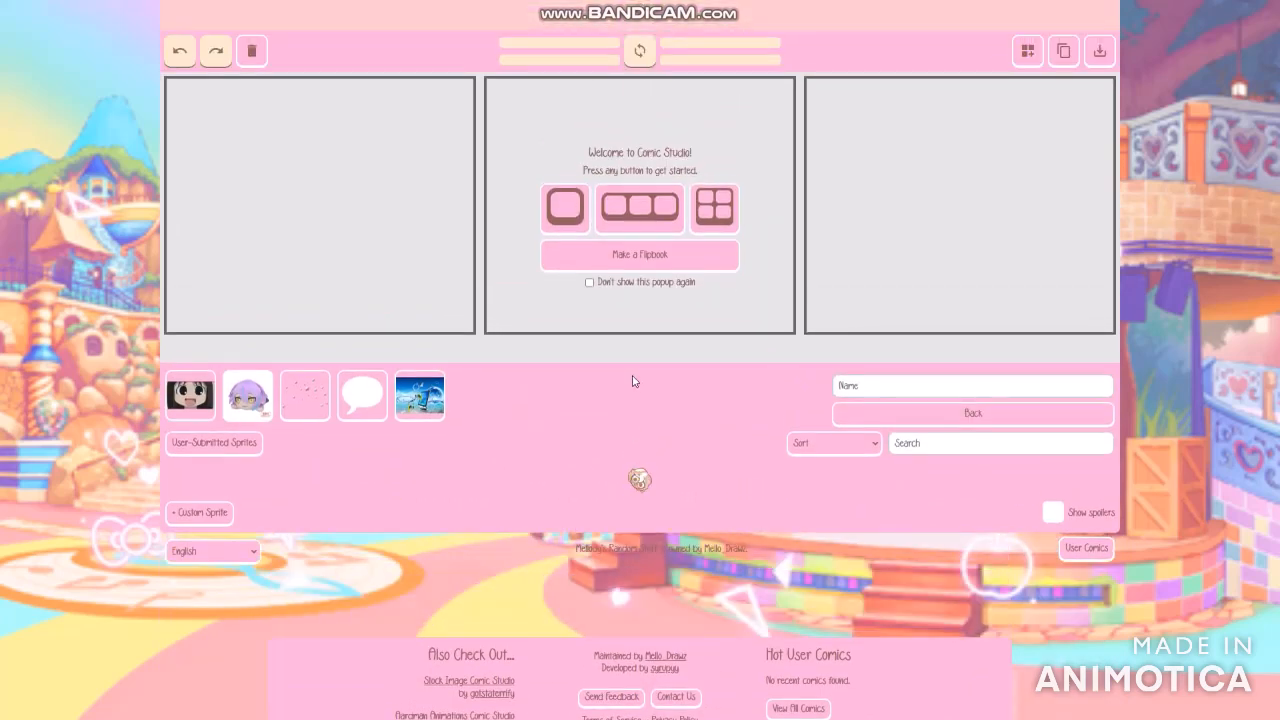
scroll(632, 381, "down", 1)
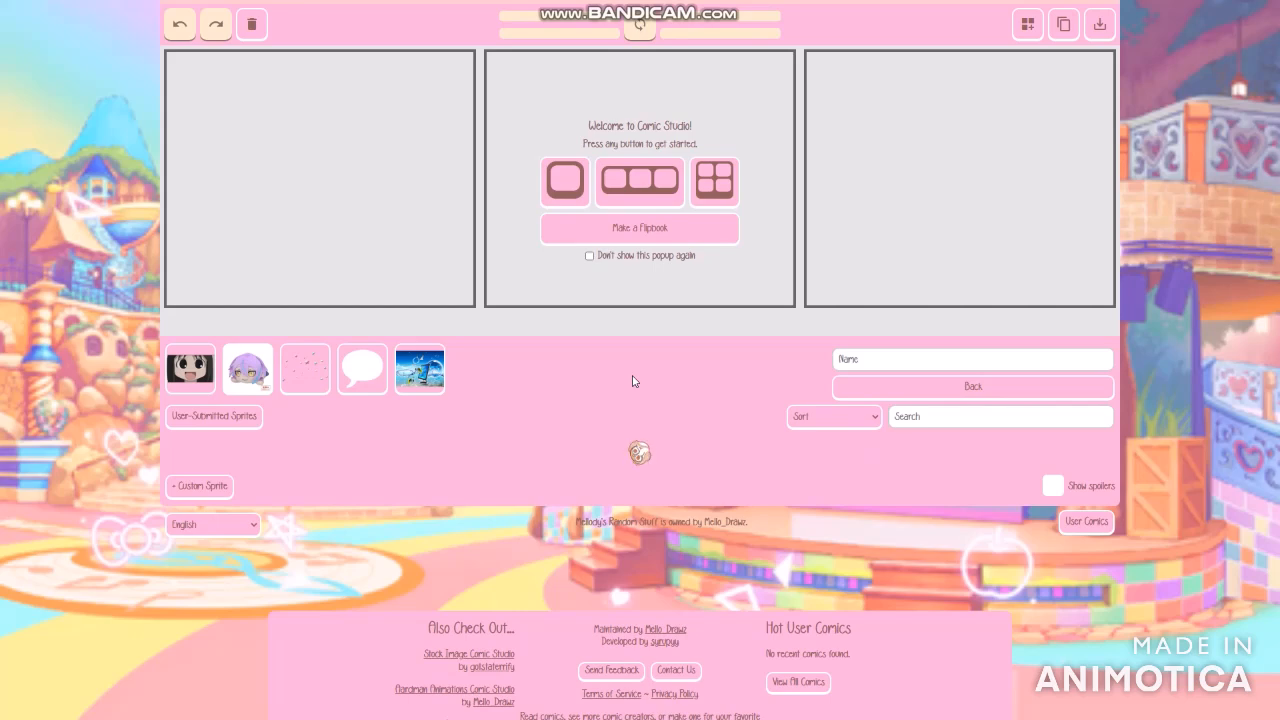
scroll(632, 381, "down", 1)
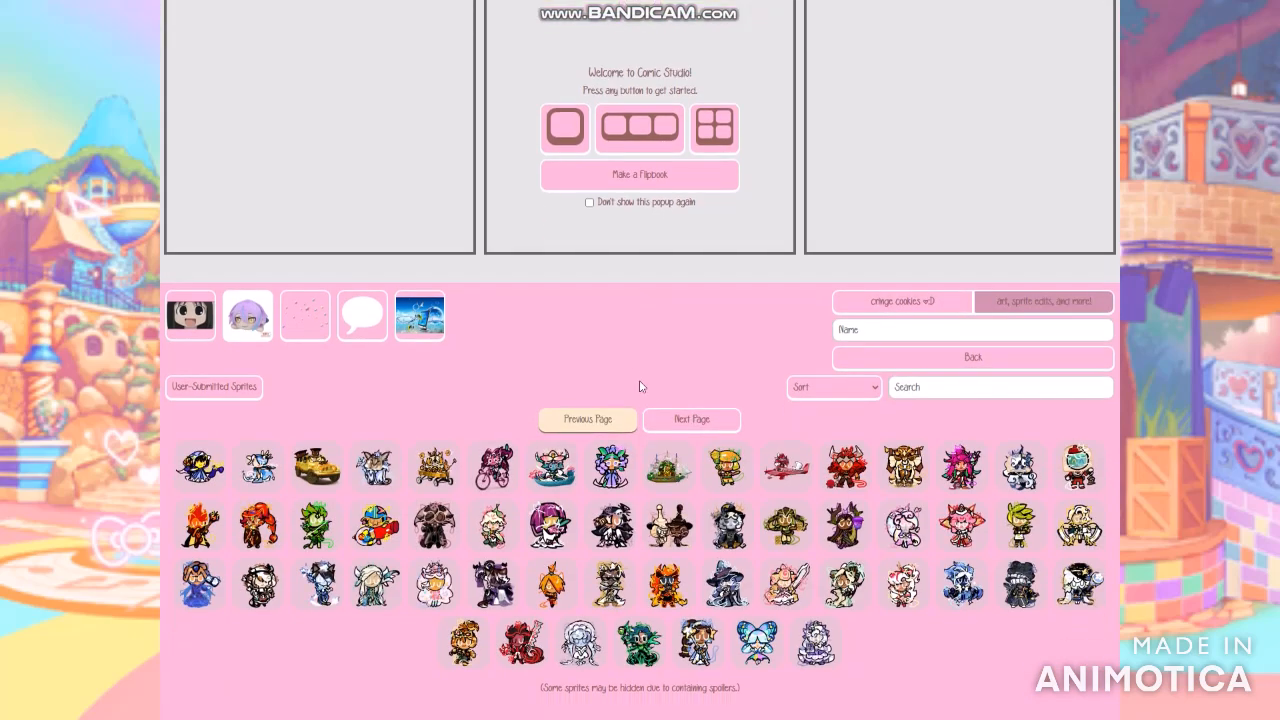
left_click(668, 420)
left_click(618, 421)
left_click(680, 418)
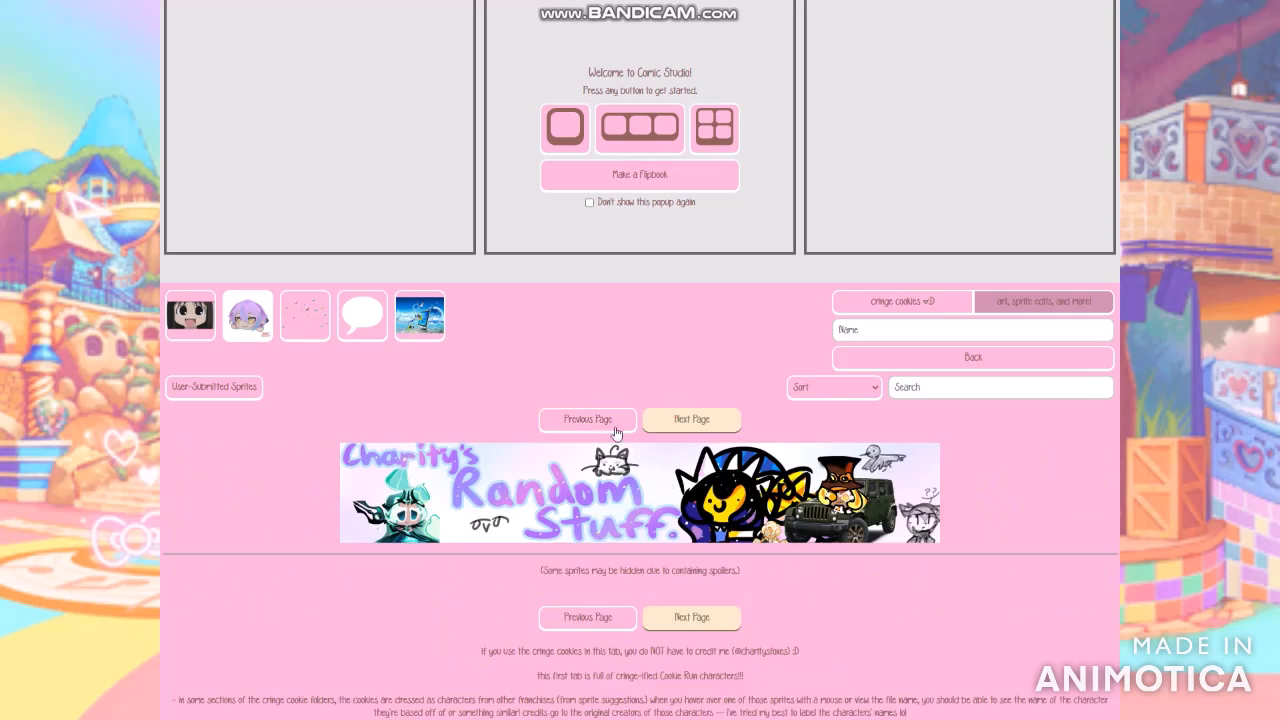
left_click(585, 424)
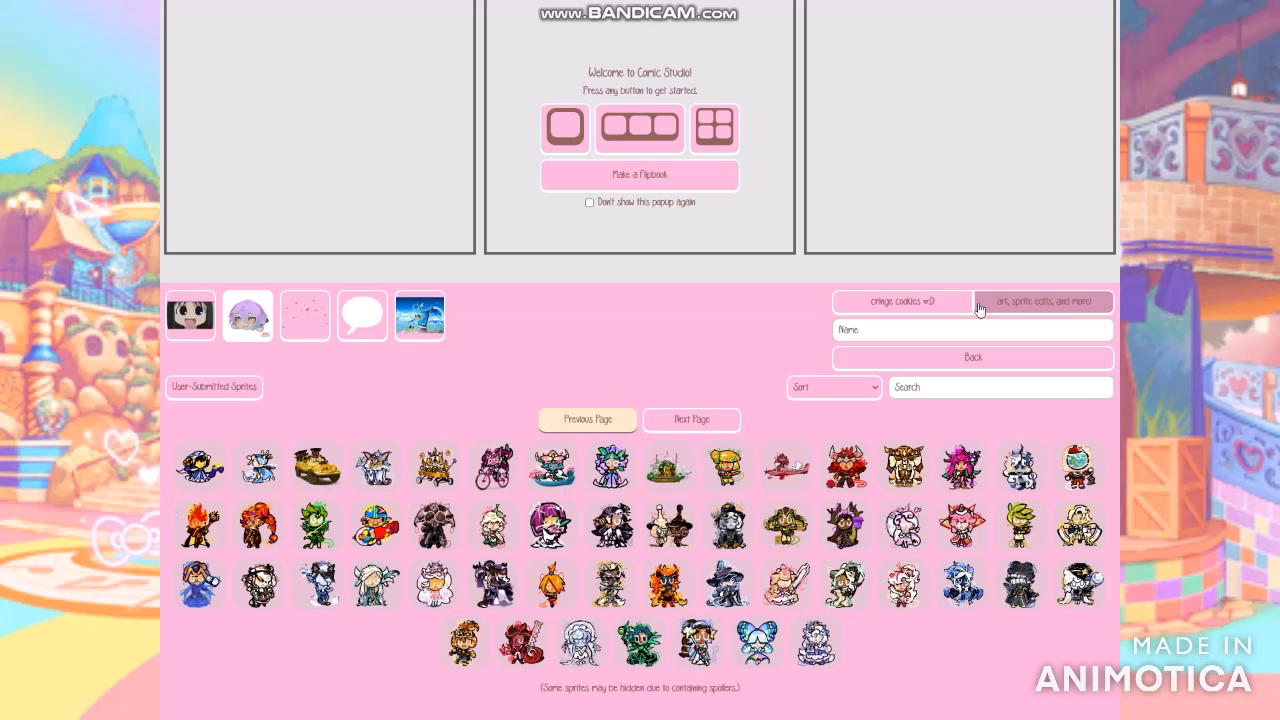
left_click(1015, 301)
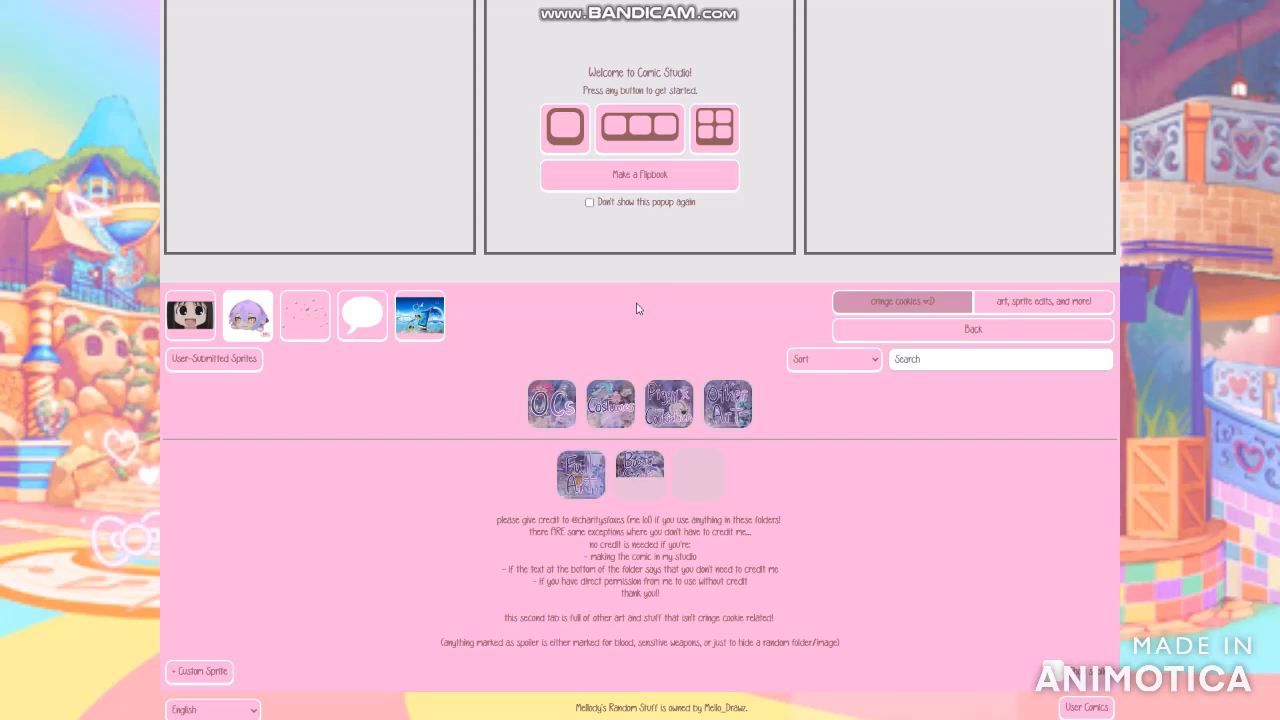
Step: Open the OCs folder, page through its original character sprites and return to the folder list
left_click(551, 404)
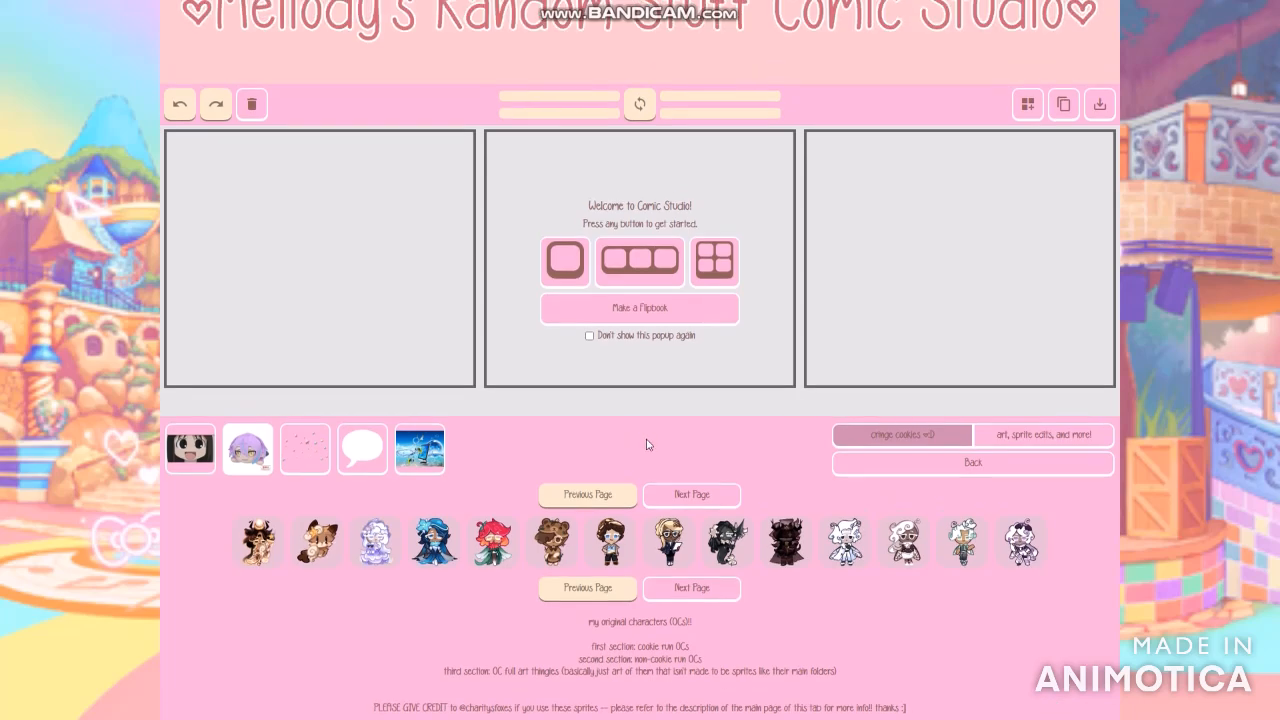
left_click(678, 492)
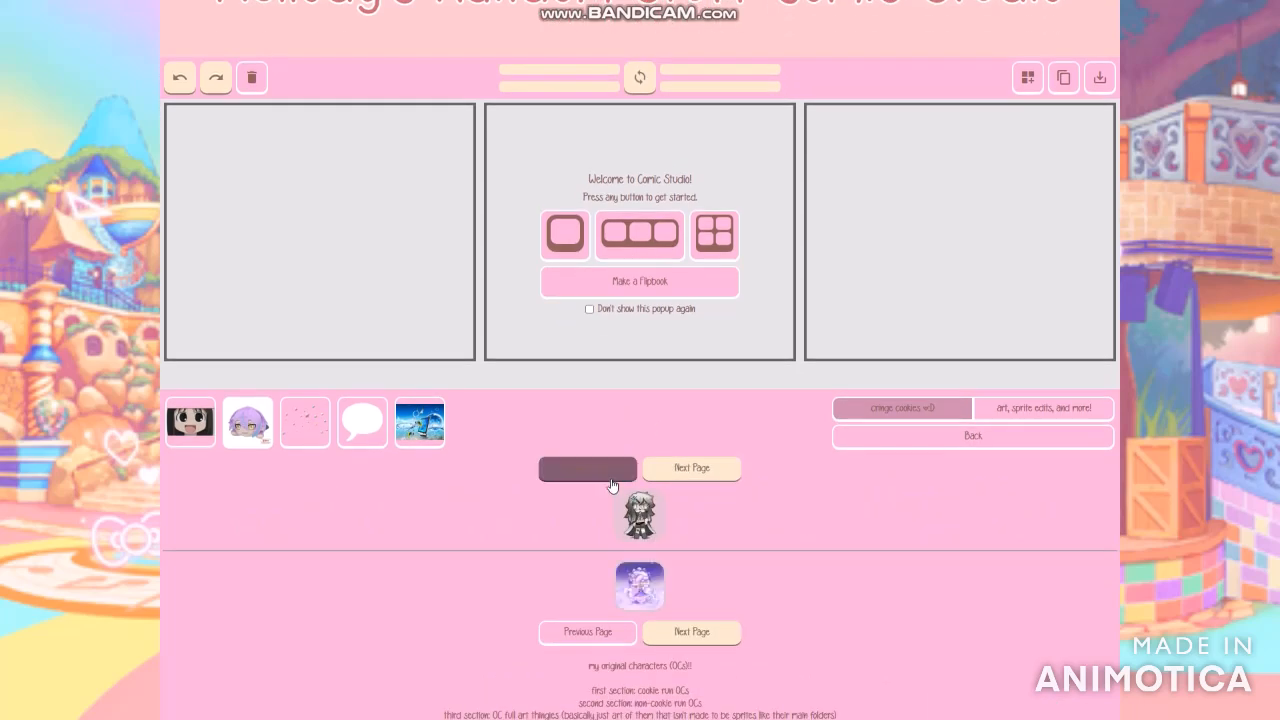
left_click(610, 469)
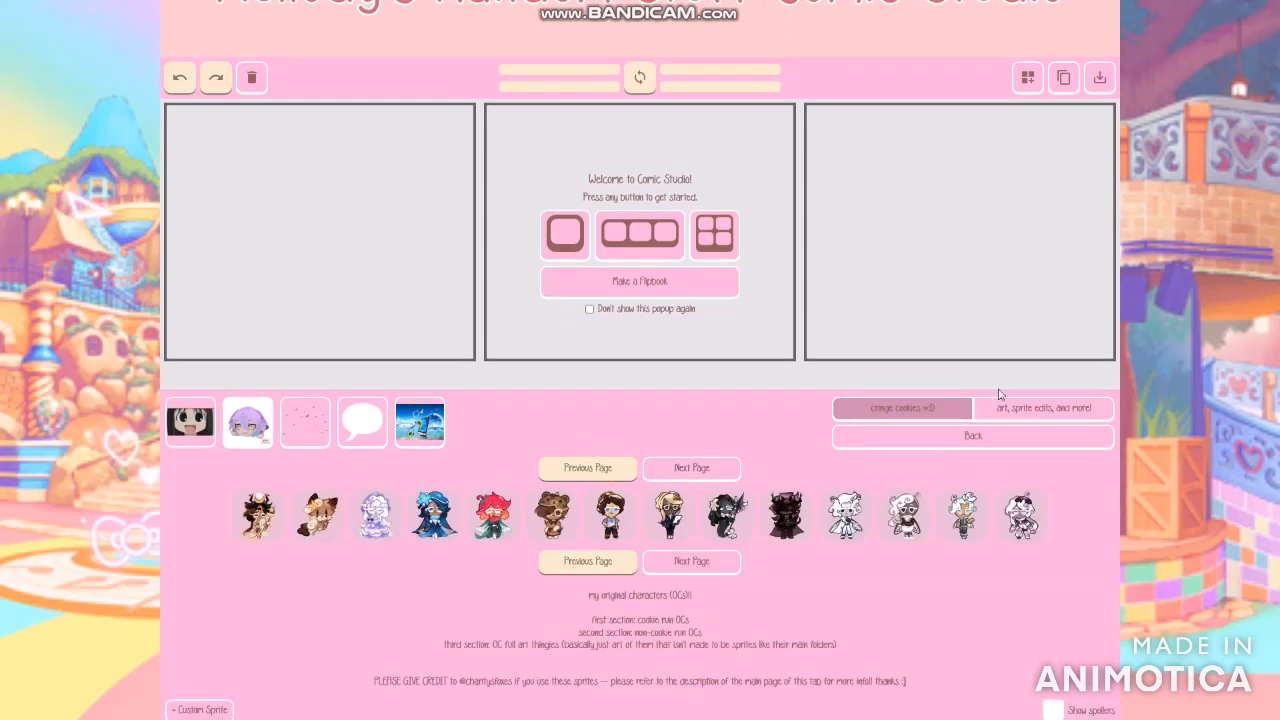
left_click(968, 436)
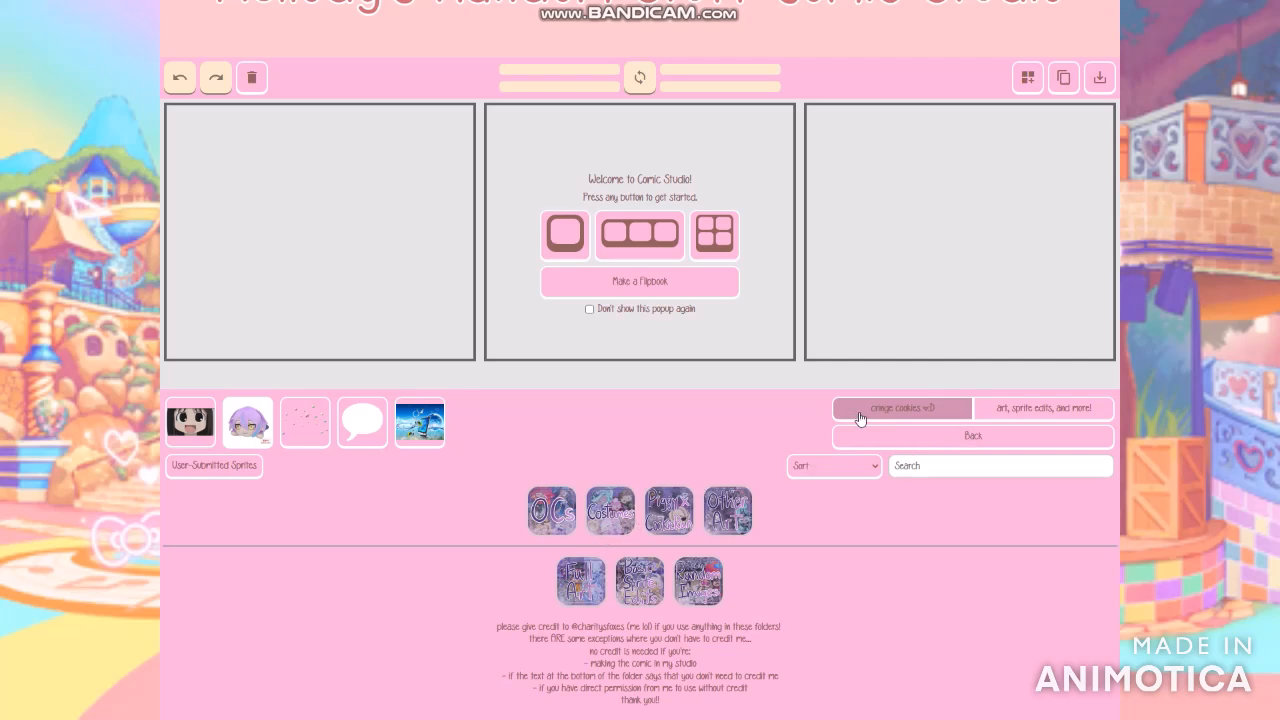
Step: Look at the character sprites in the Costumes folder and go back to the folder list
left_click(618, 502)
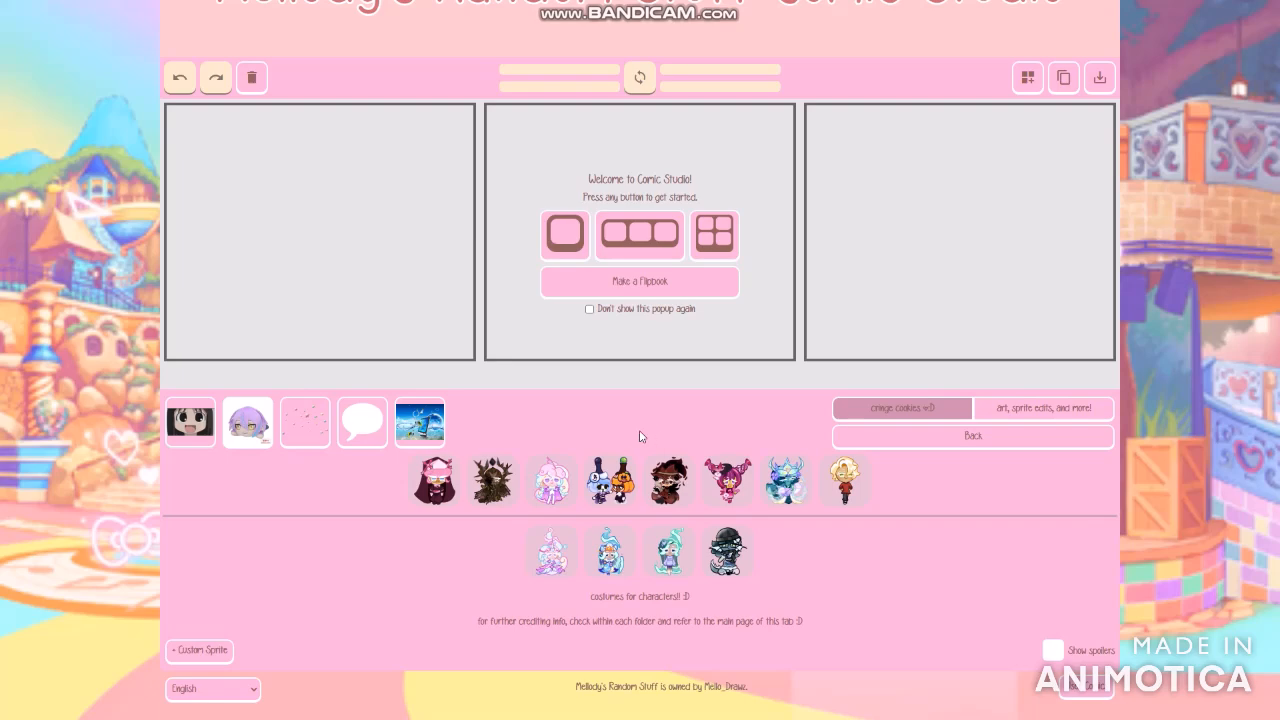
scroll(660, 440, "up", 1)
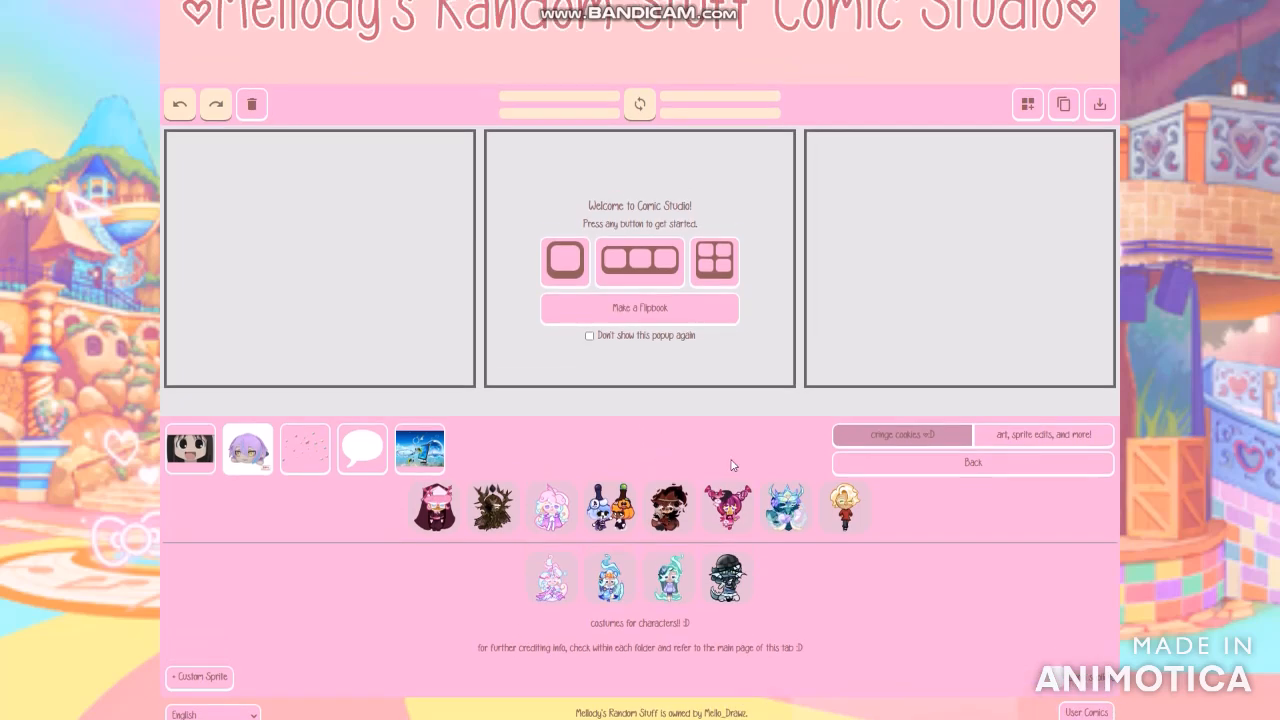
left_click(865, 466)
Step: Look inside the first folder below the divider and its subfolder, and open the fourth folder of the upper row
scroll(790, 519, "down", 1)
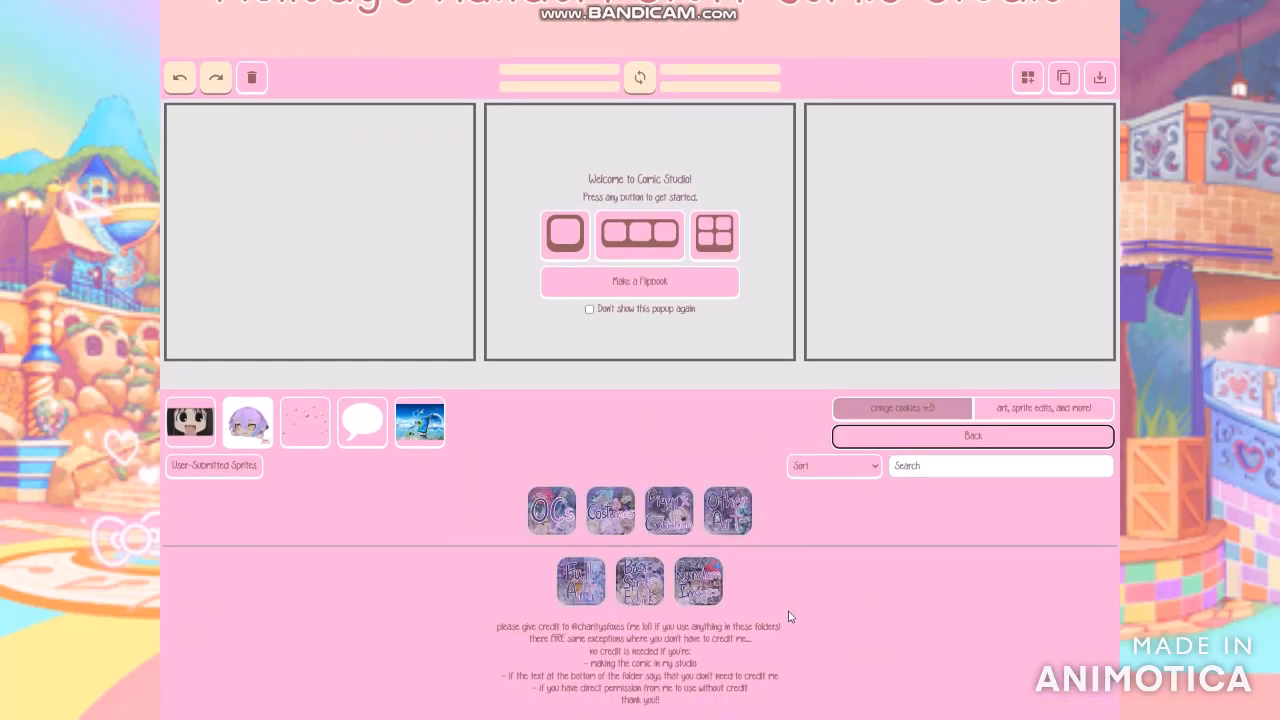
left_click(572, 595)
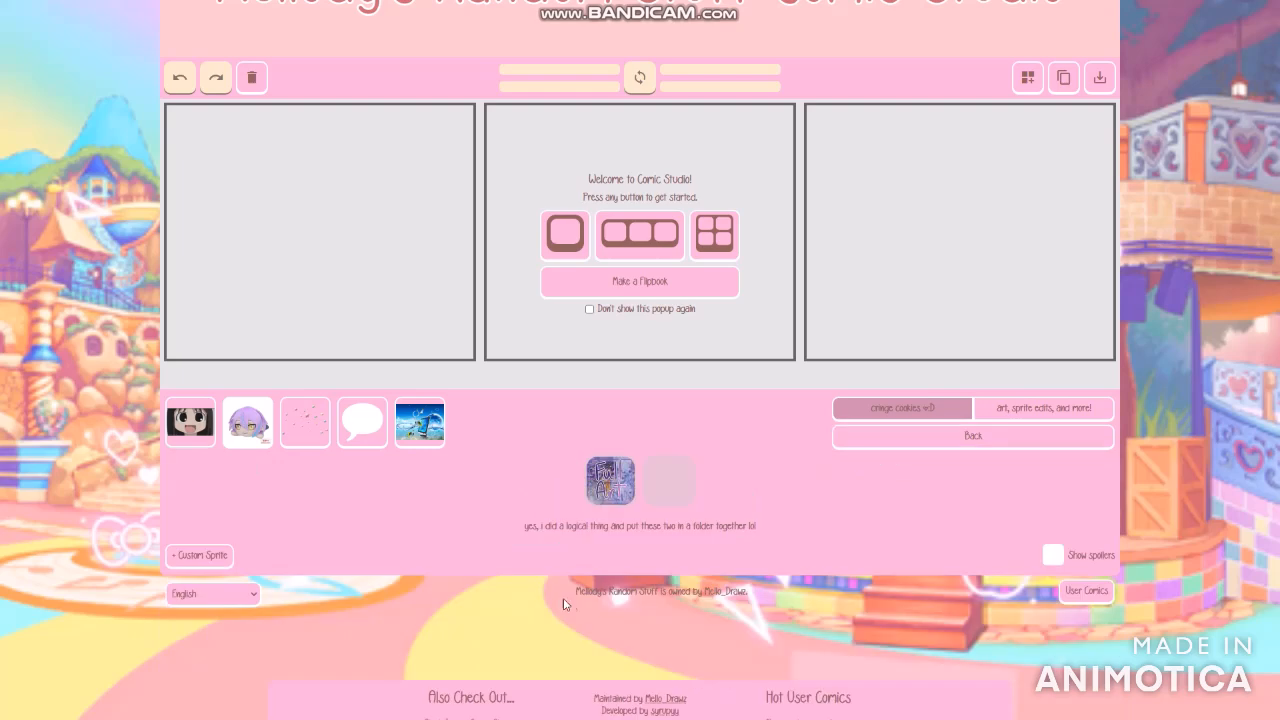
left_click(621, 487)
left_click(865, 440)
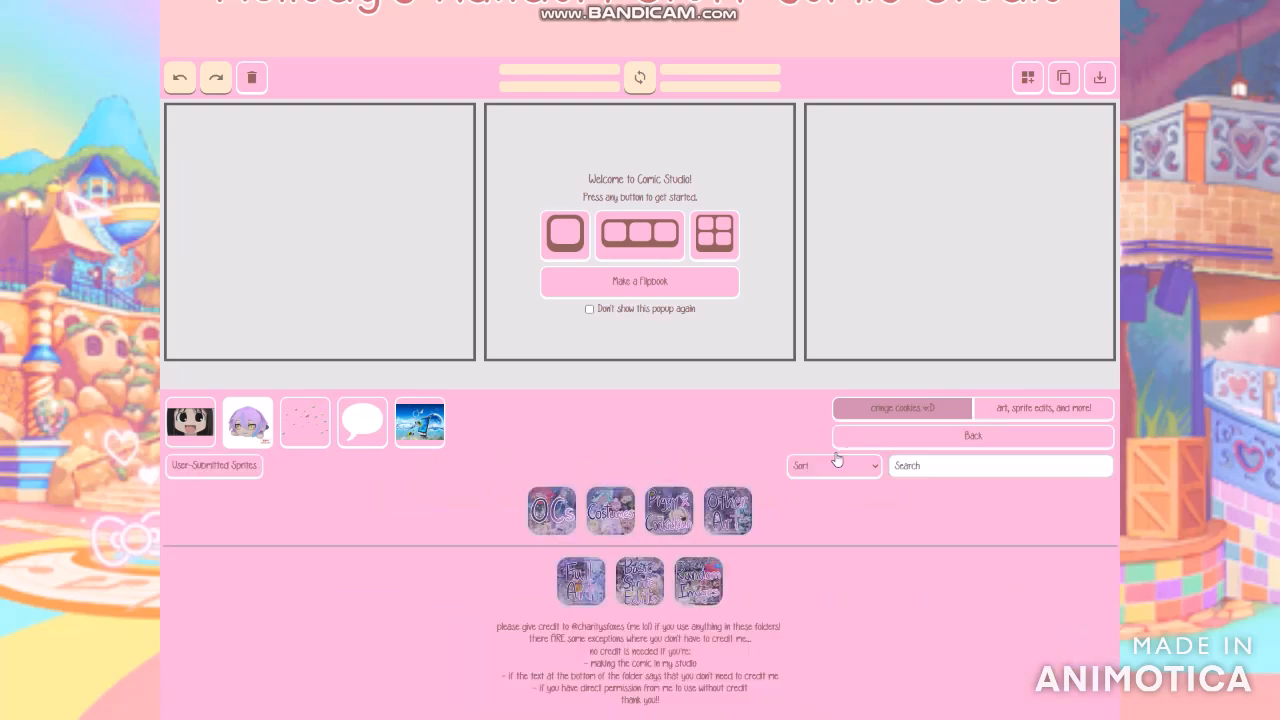
left_click(741, 516)
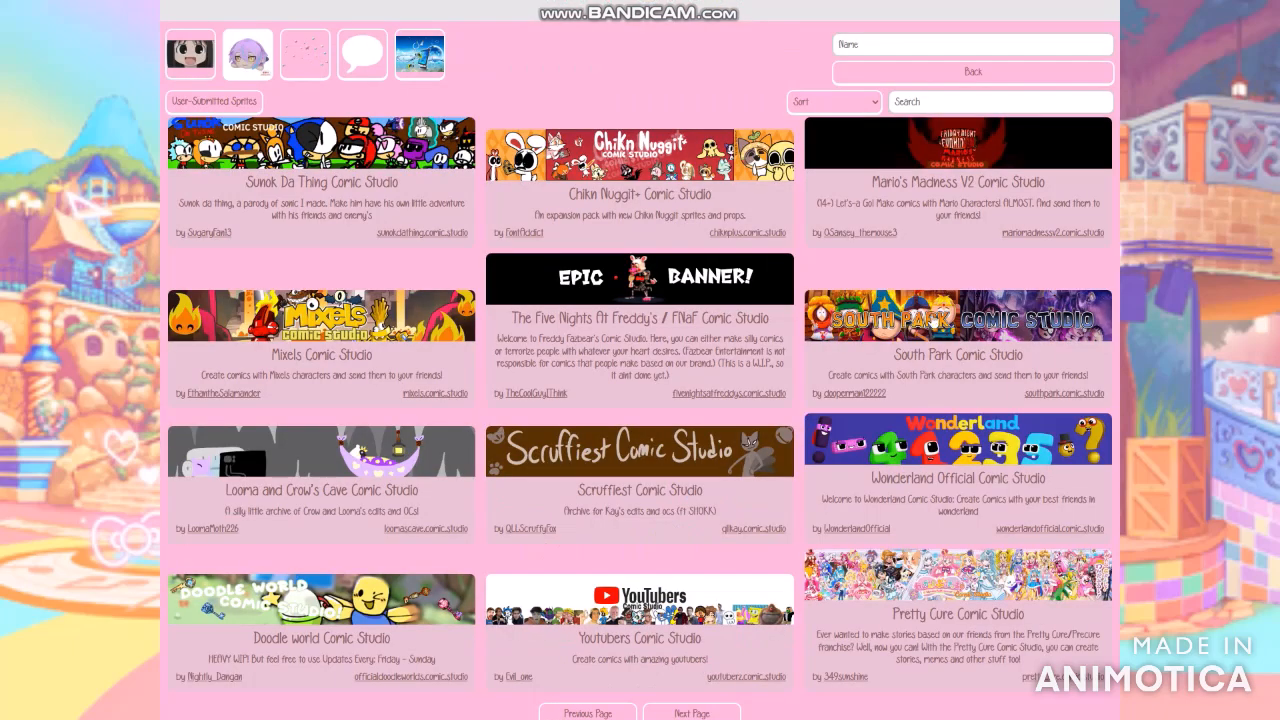
Step: Open South Park Comic Studio from the crossover studios and view the police officer's sprites
left_click(942, 313)
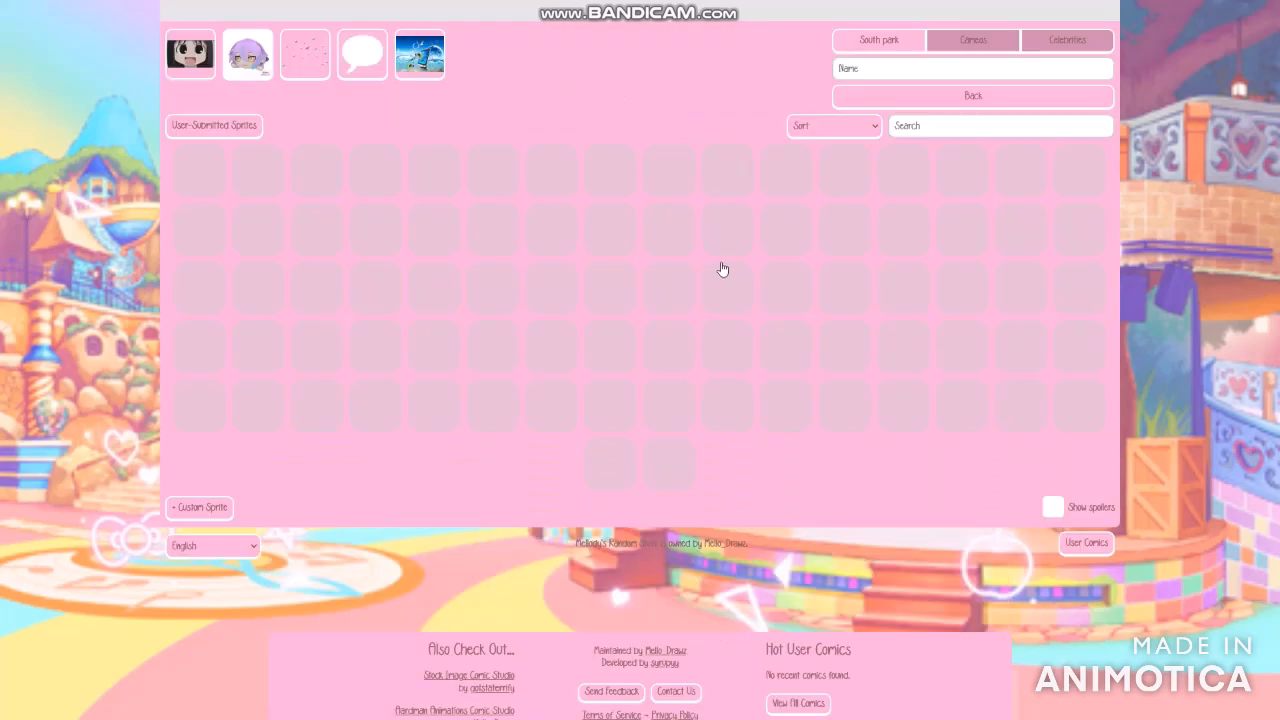
scroll(750, 262, "up", 3)
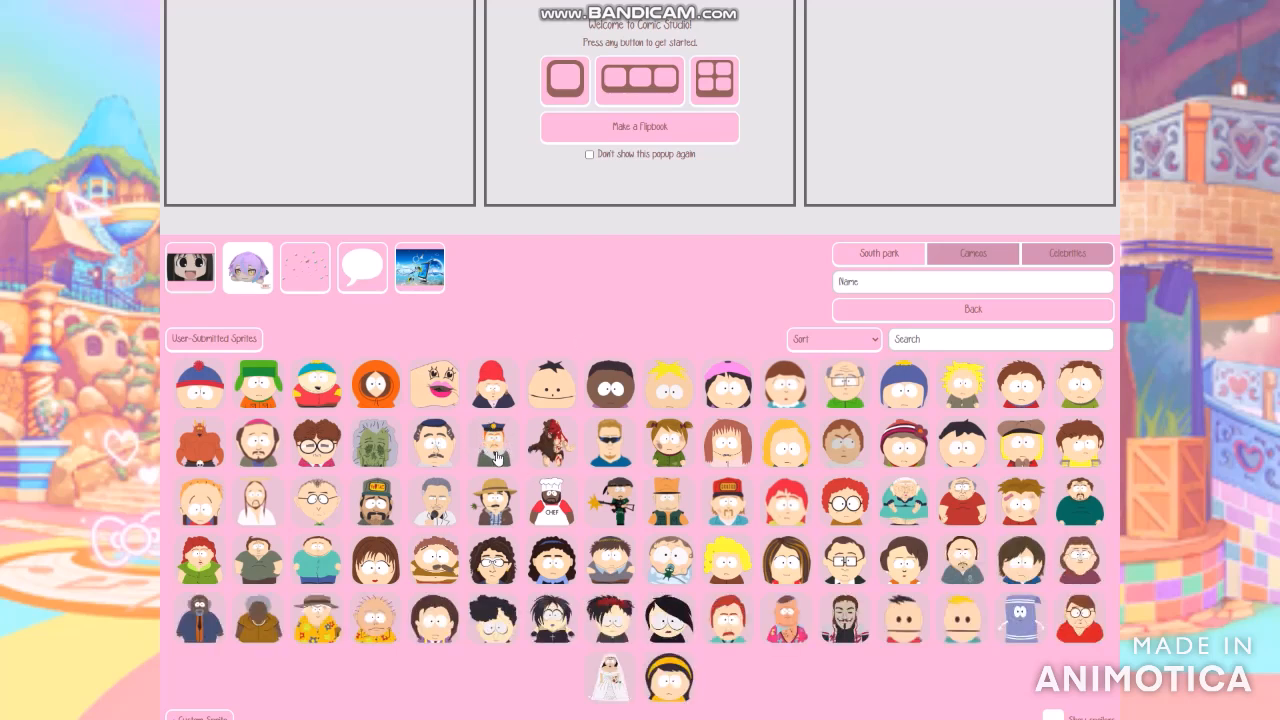
scroll(500, 470, "up", 1)
left_click(498, 472)
scroll(660, 355, "up", 1)
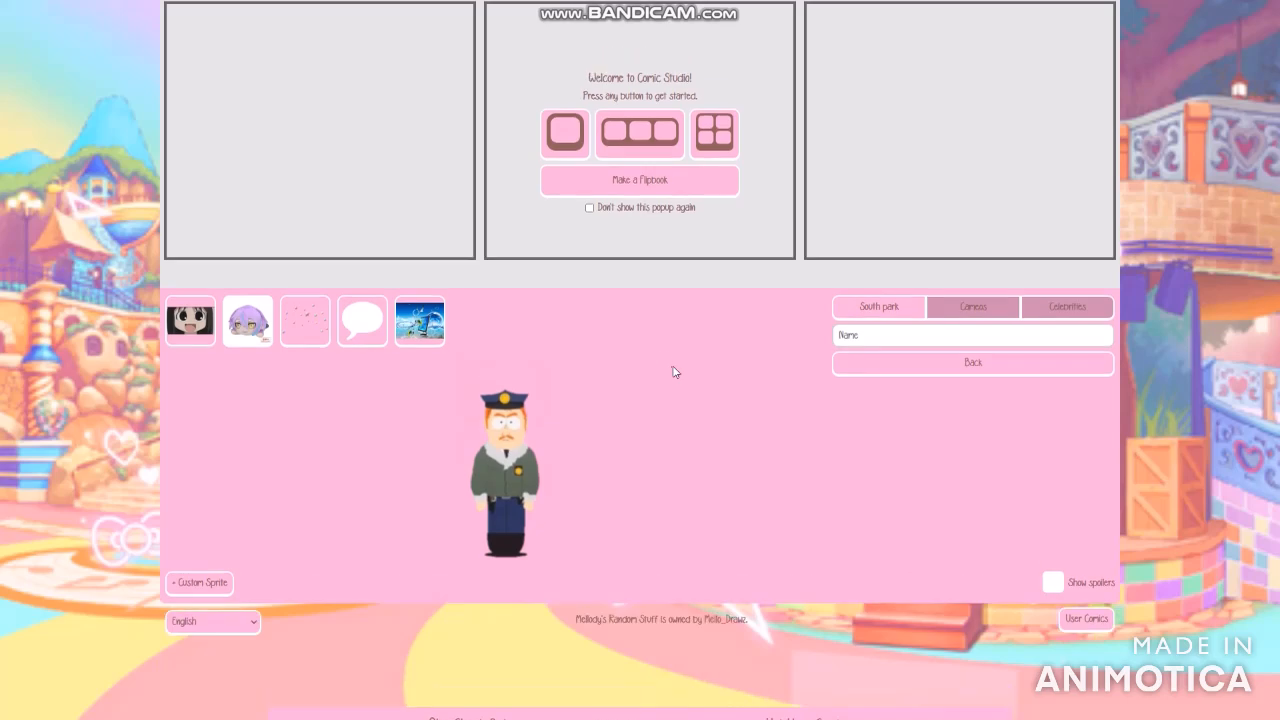
scroll(675, 380, "up", 3)
scroll(678, 434, "down", 1)
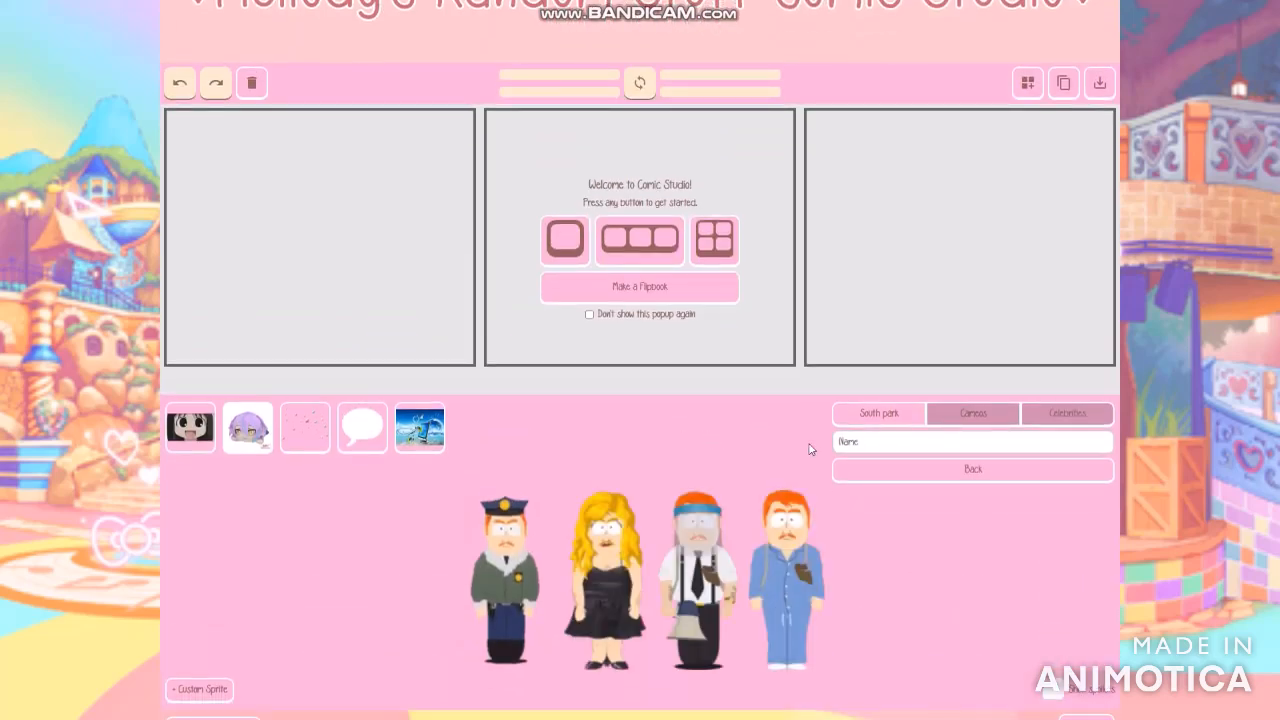
Step: Return to the South Park character list and switch to the Cameos section
left_click(857, 465)
scroll(659, 427, "down", 3)
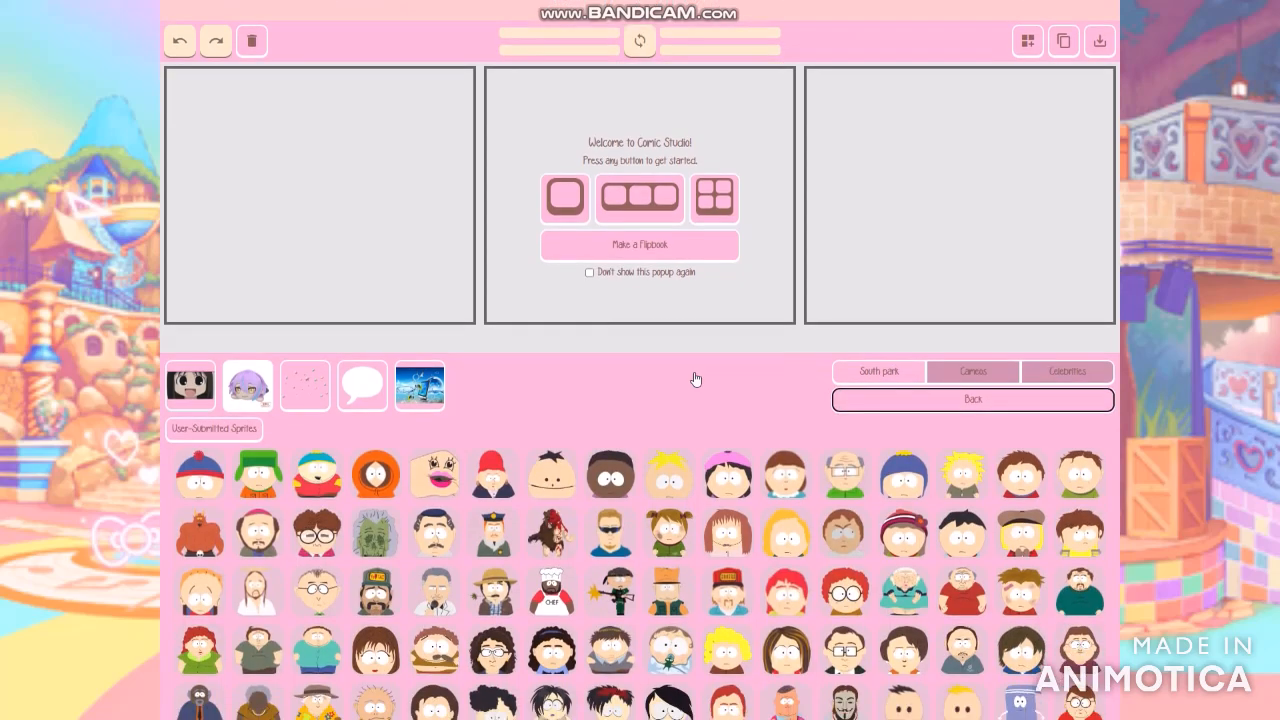
scroll(716, 280, "up", 1)
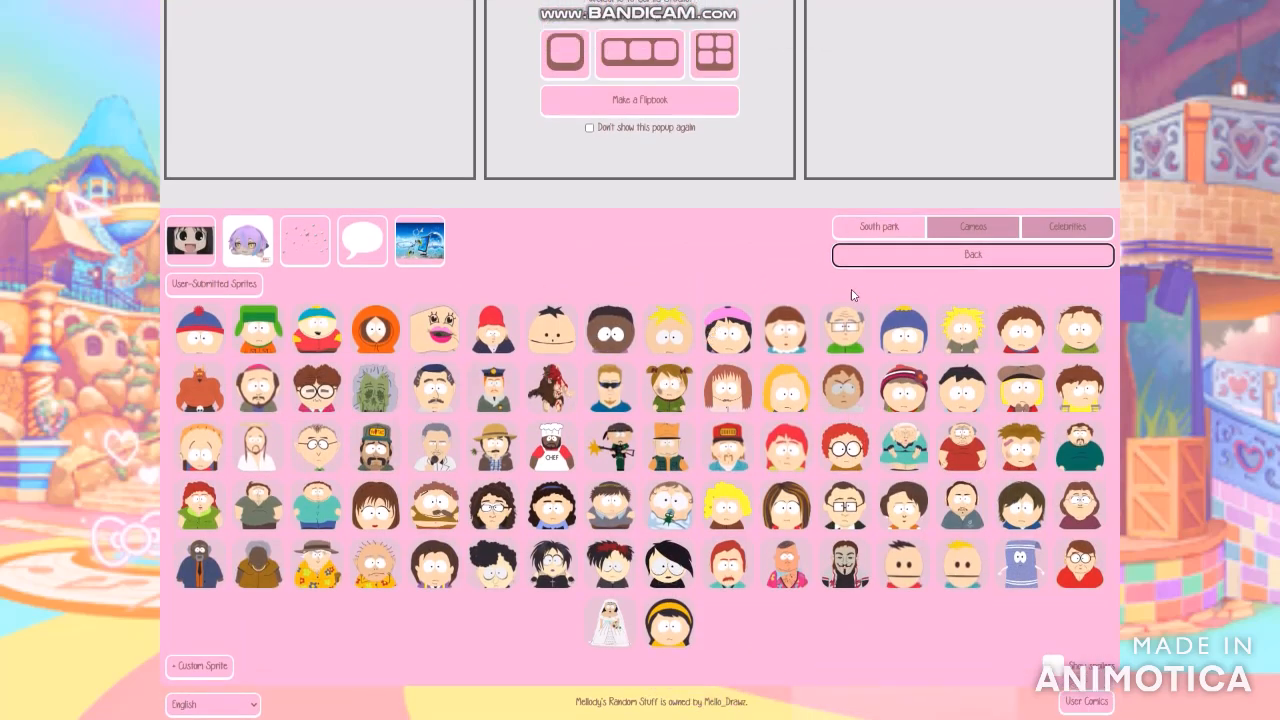
left_click(957, 229)
scroll(960, 260, "up", 3)
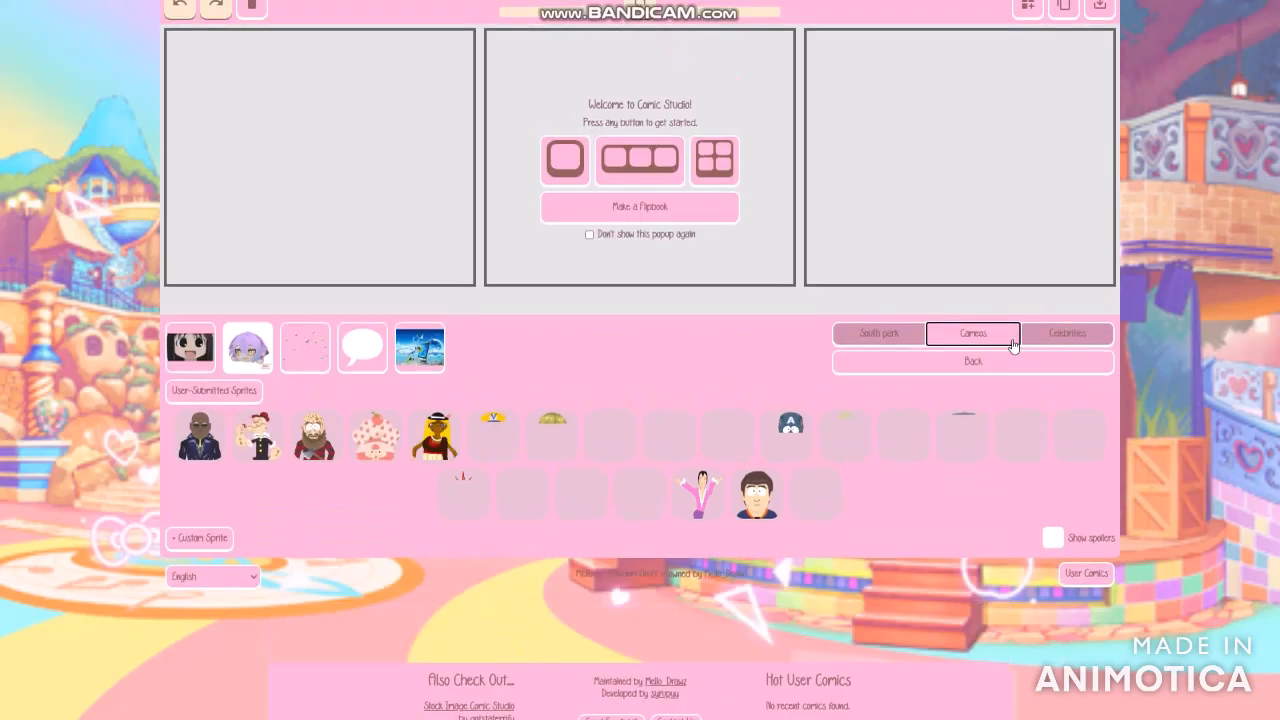
scroll(943, 443, "up", 1)
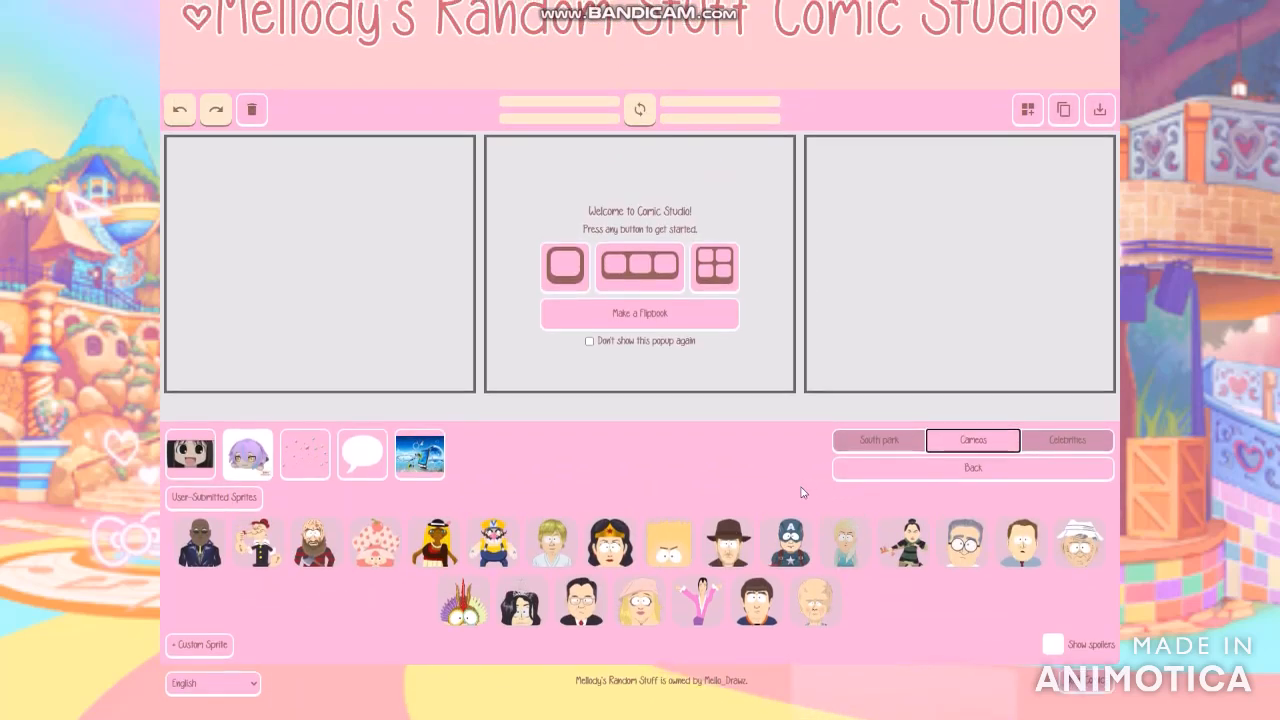
Step: Add the cameo character in the brown hat and jacket to the middle panel and place him near its left edge
left_click(727, 537)
left_click(659, 541)
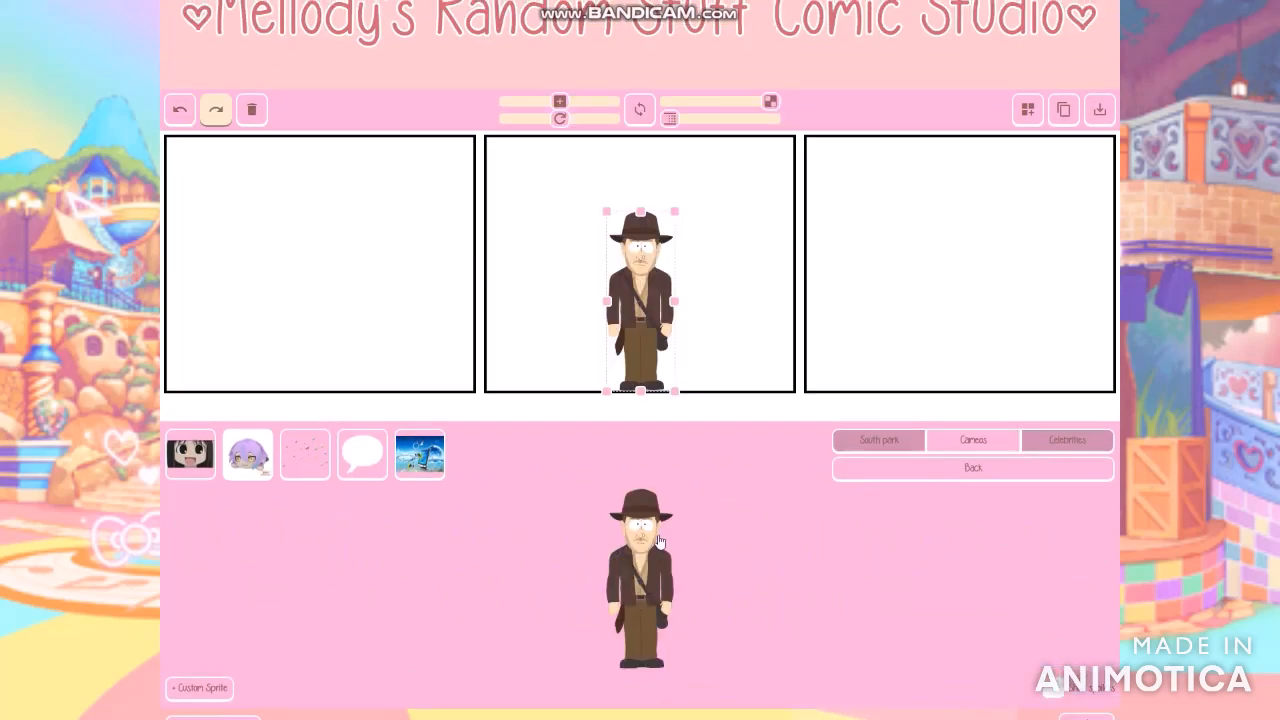
left_click_drag(664, 289, 566, 276)
left_click(733, 442)
scroll(1046, 452, "down", 1)
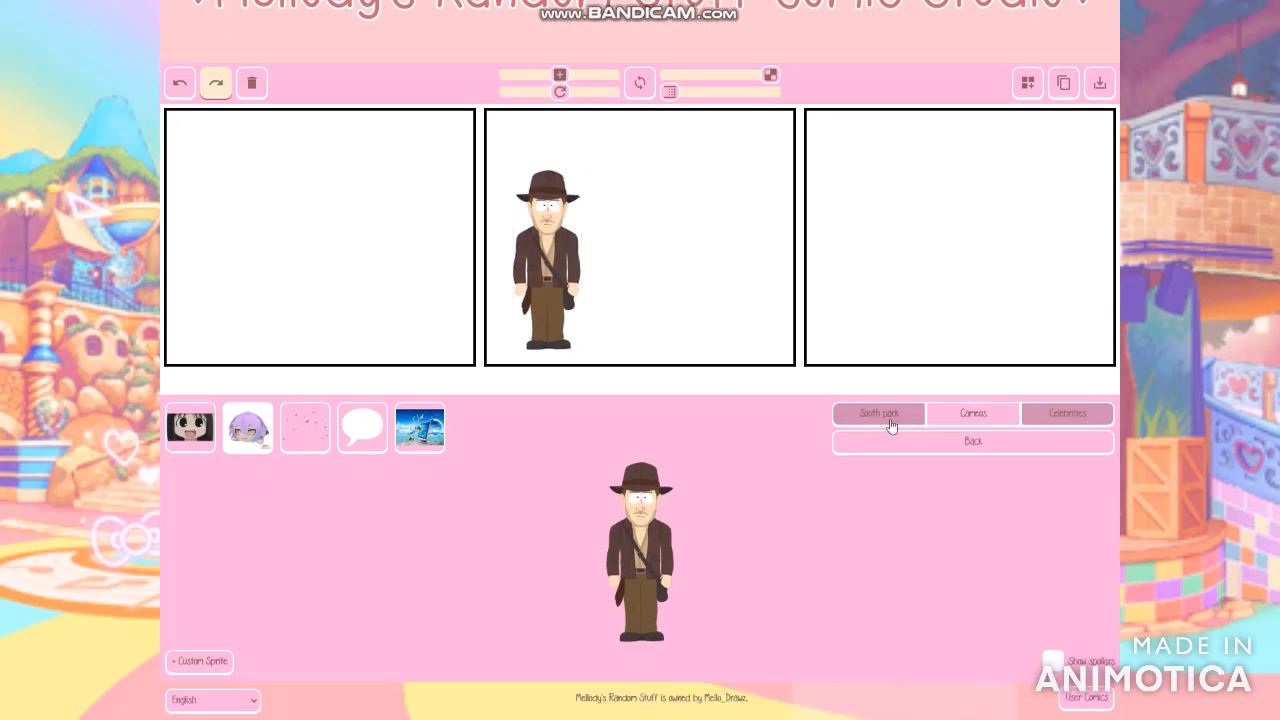
Step: Leave the cameo's sprite folder, view the Celebrities section and switch back to the South Park section
left_click(946, 442)
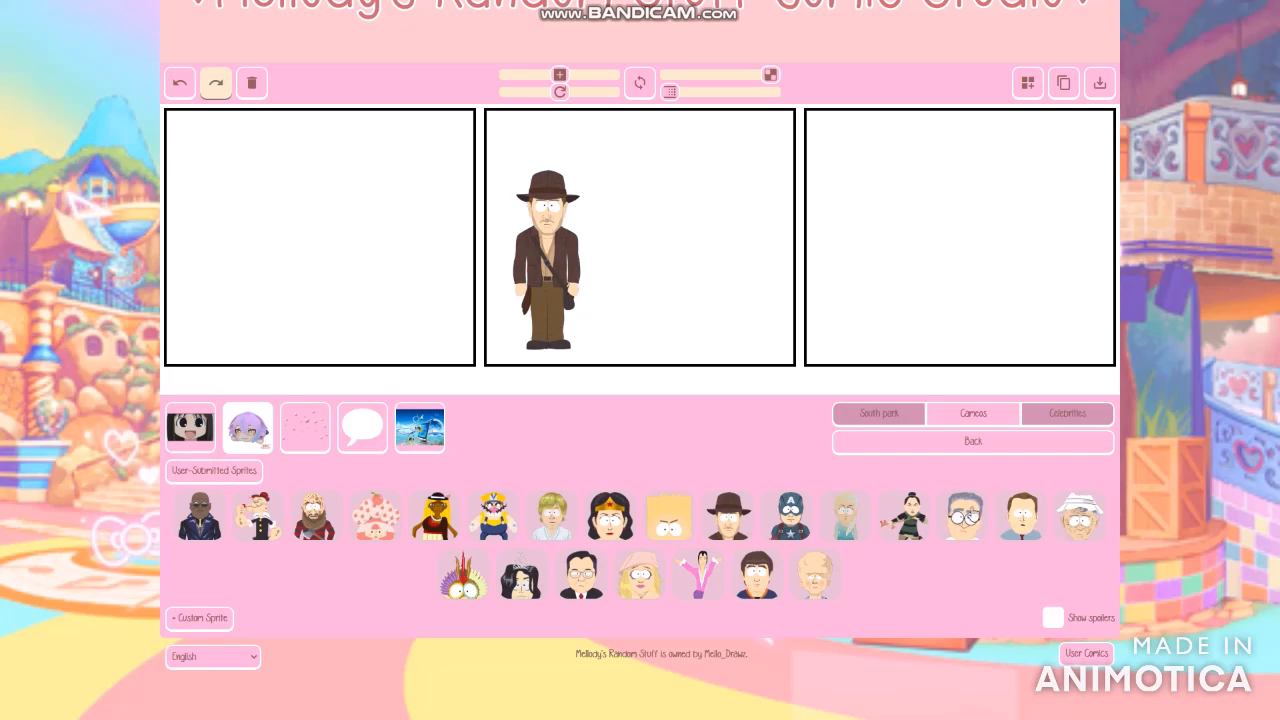
left_click(1082, 414)
scroll(674, 471, "up", 1)
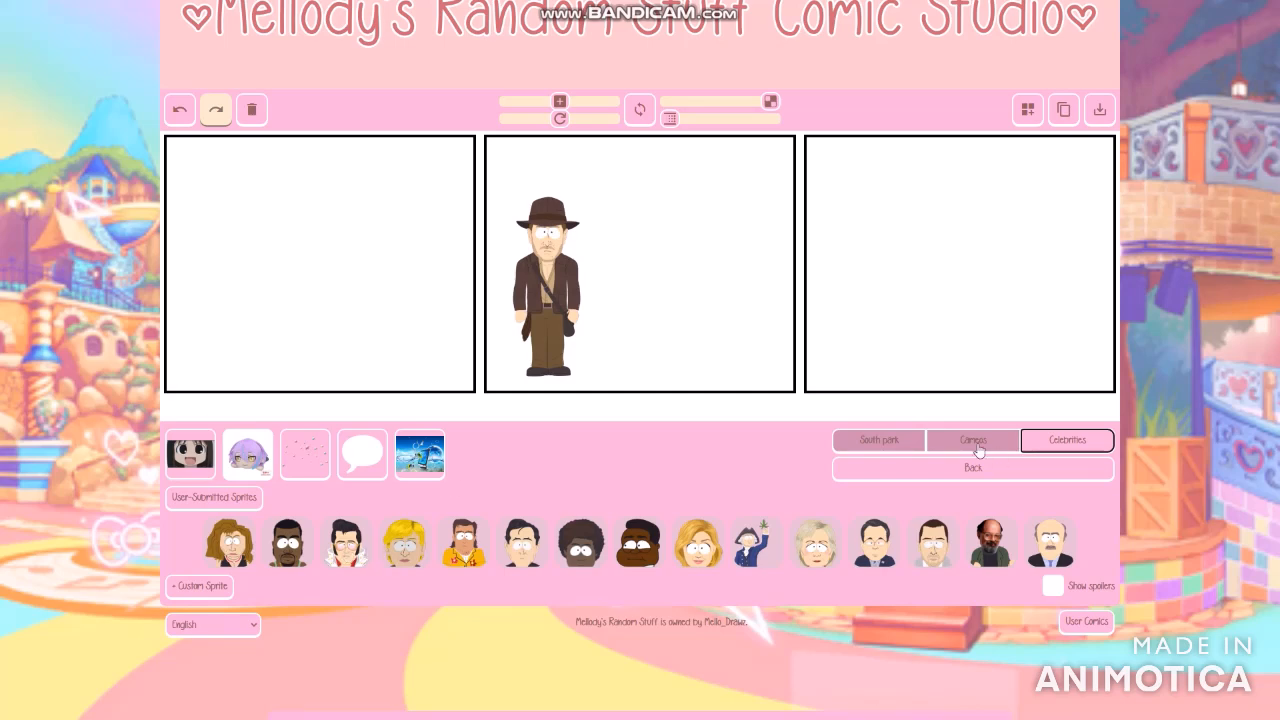
left_click(880, 441)
scroll(760, 450, "down", 3)
scroll(1003, 370, "up", 1)
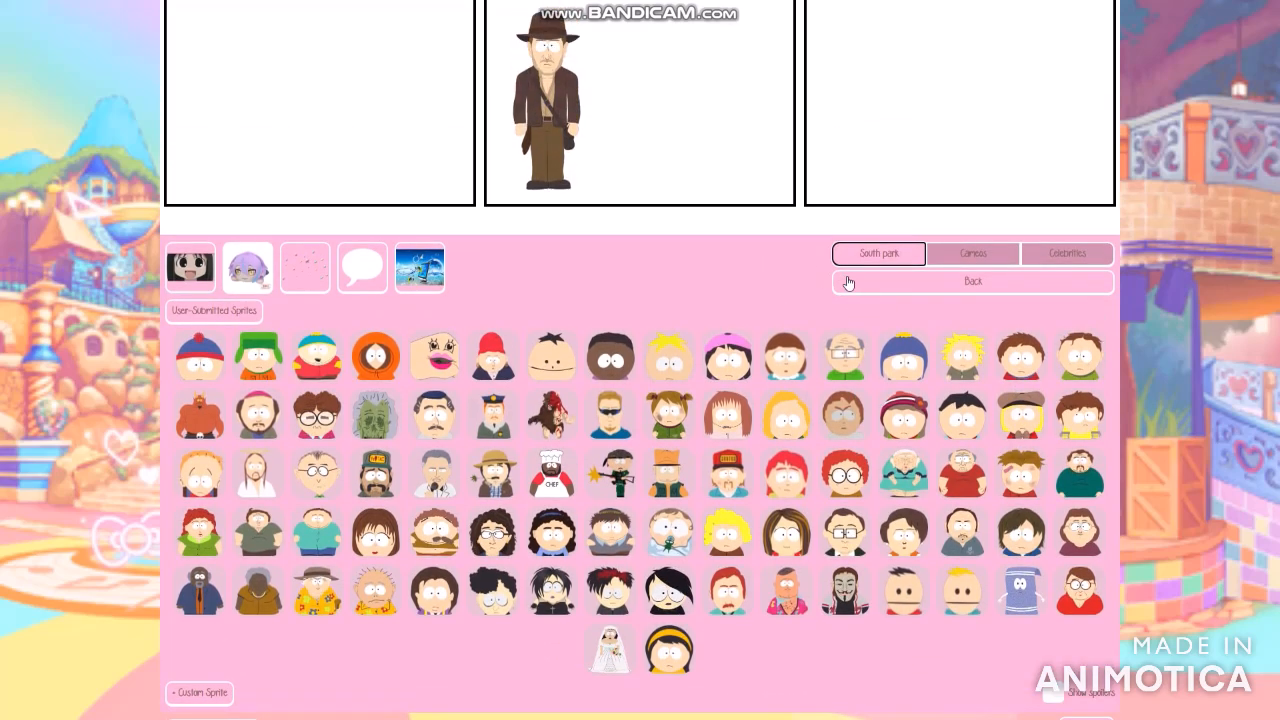
Step: Return to the Studio Crossover list and look through its first page of studios
left_click(845, 281)
left_click(303, 317)
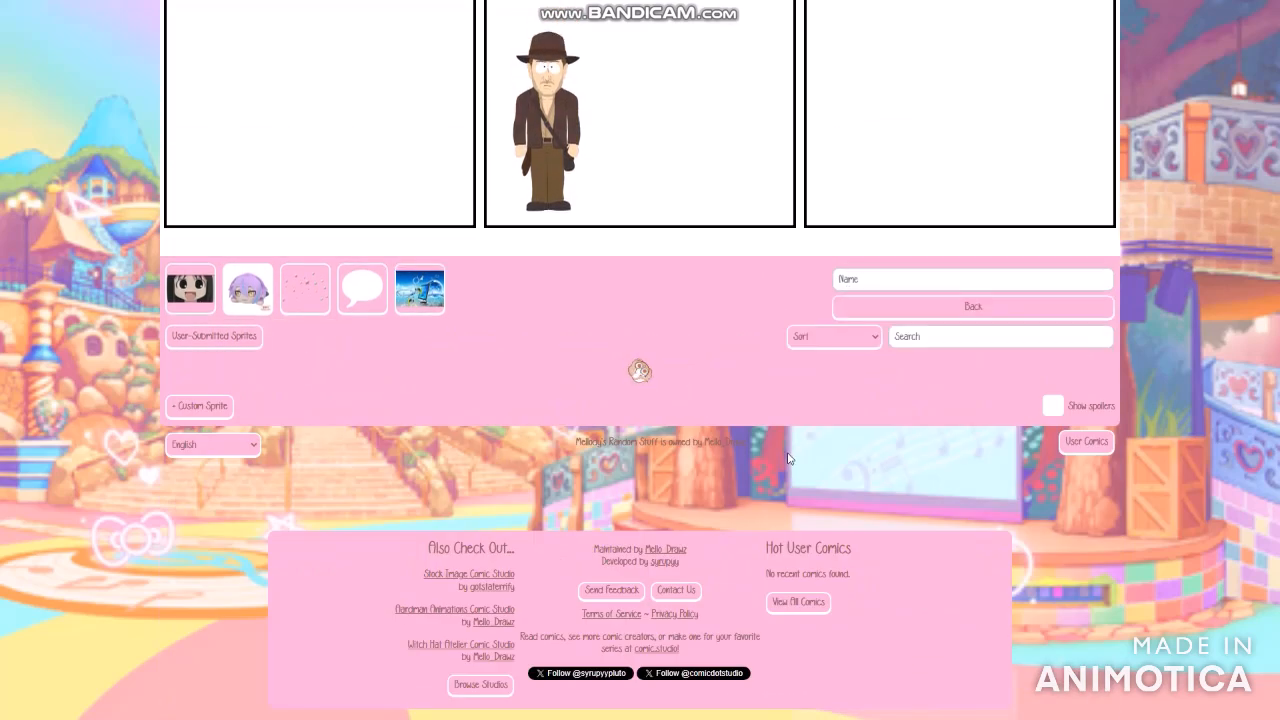
scroll(740, 587, "down", 1)
scroll(740, 587, "down", 5)
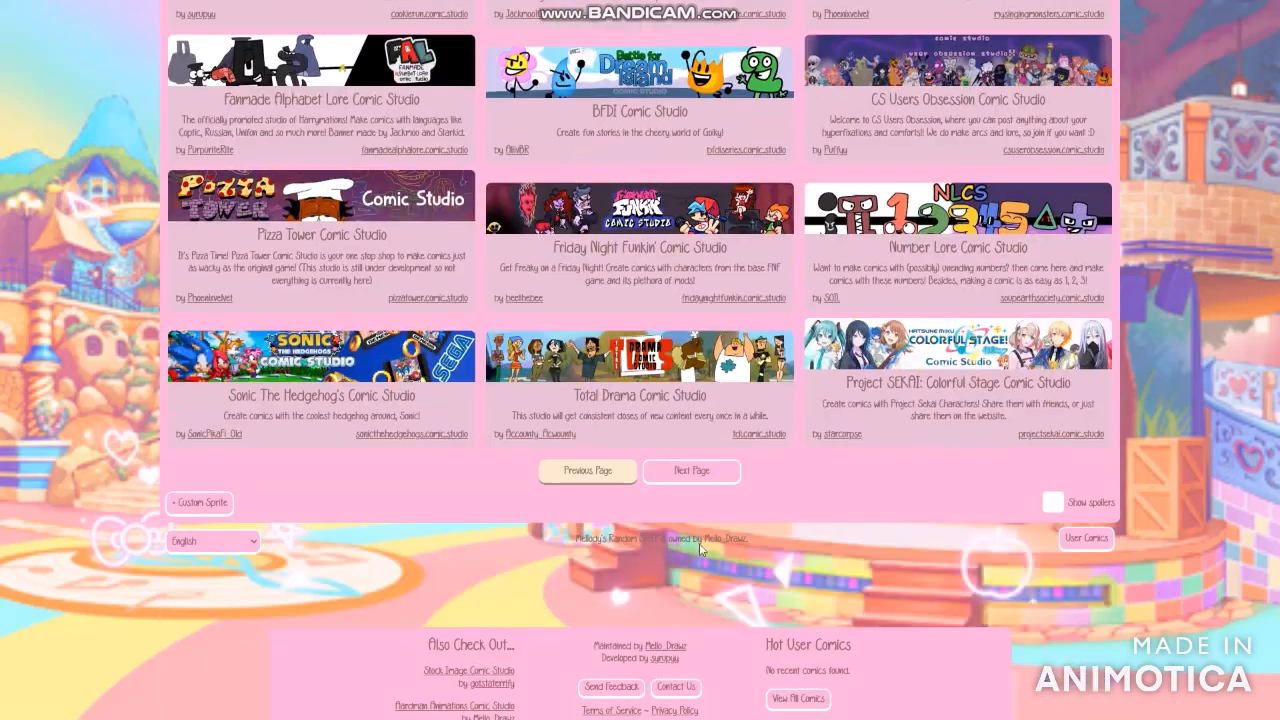
Step: Page forward through the crossover studios to the page that lists Puyo Puyo Comic Studio
left_click(691, 471)
scroll(708, 553, "down", 4)
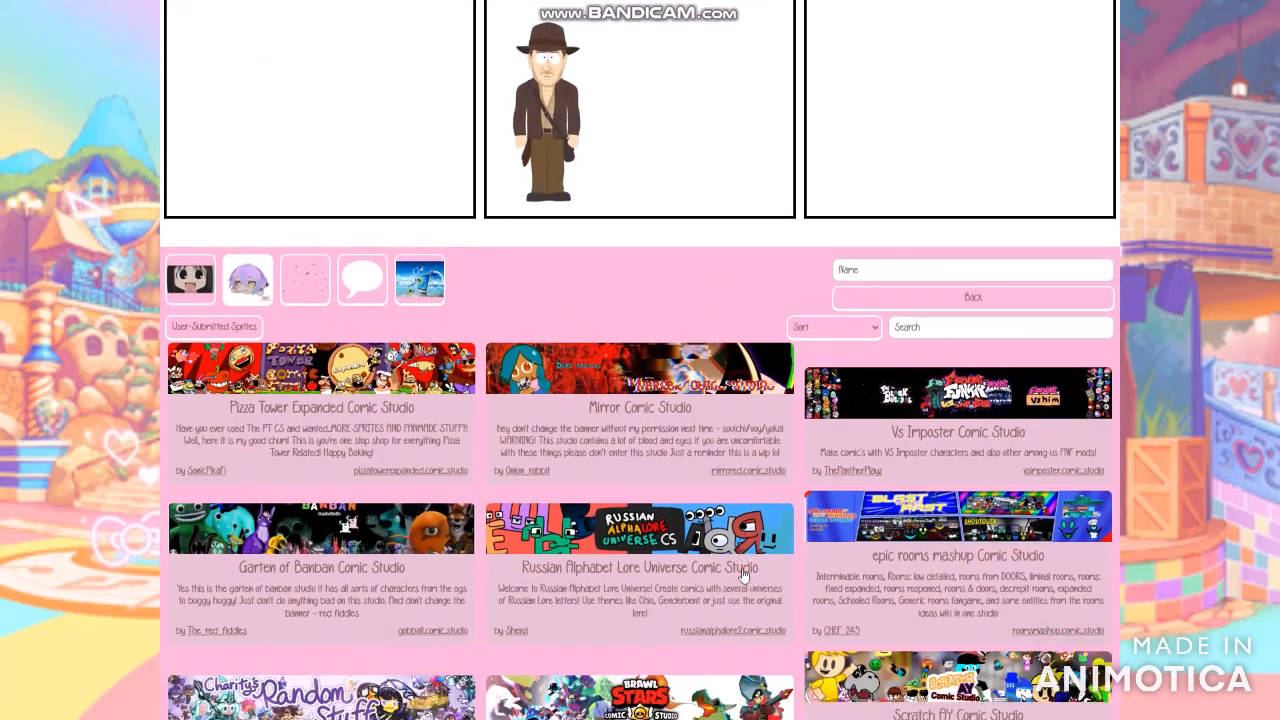
scroll(708, 553, "down", 2)
left_click(694, 542)
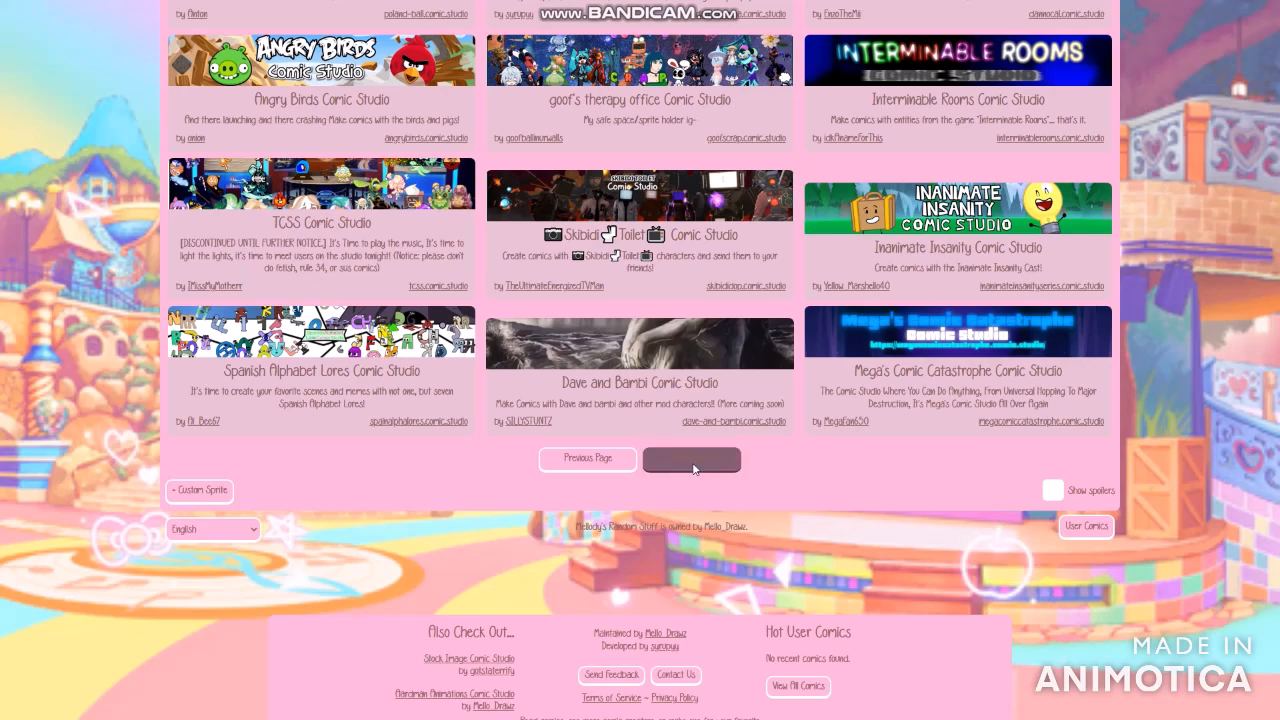
left_click(700, 465)
left_click(690, 496)
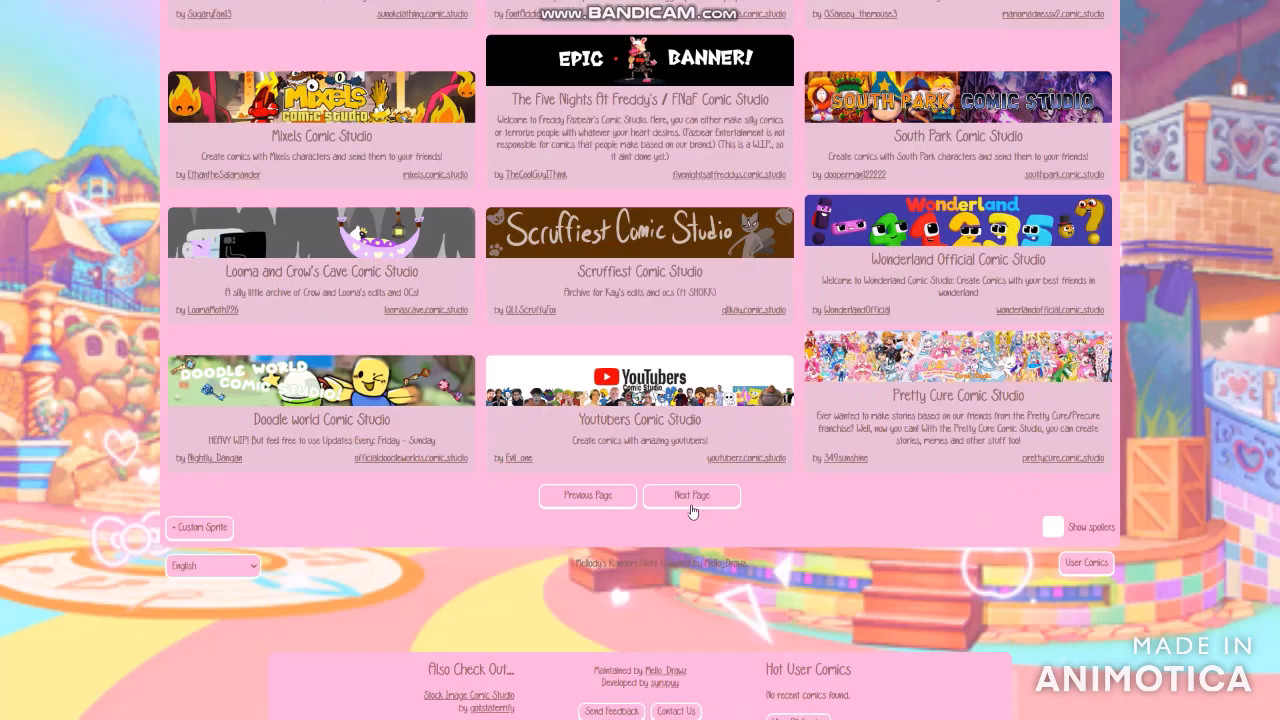
left_click(691, 511)
scroll(1107, 344, "up", 3)
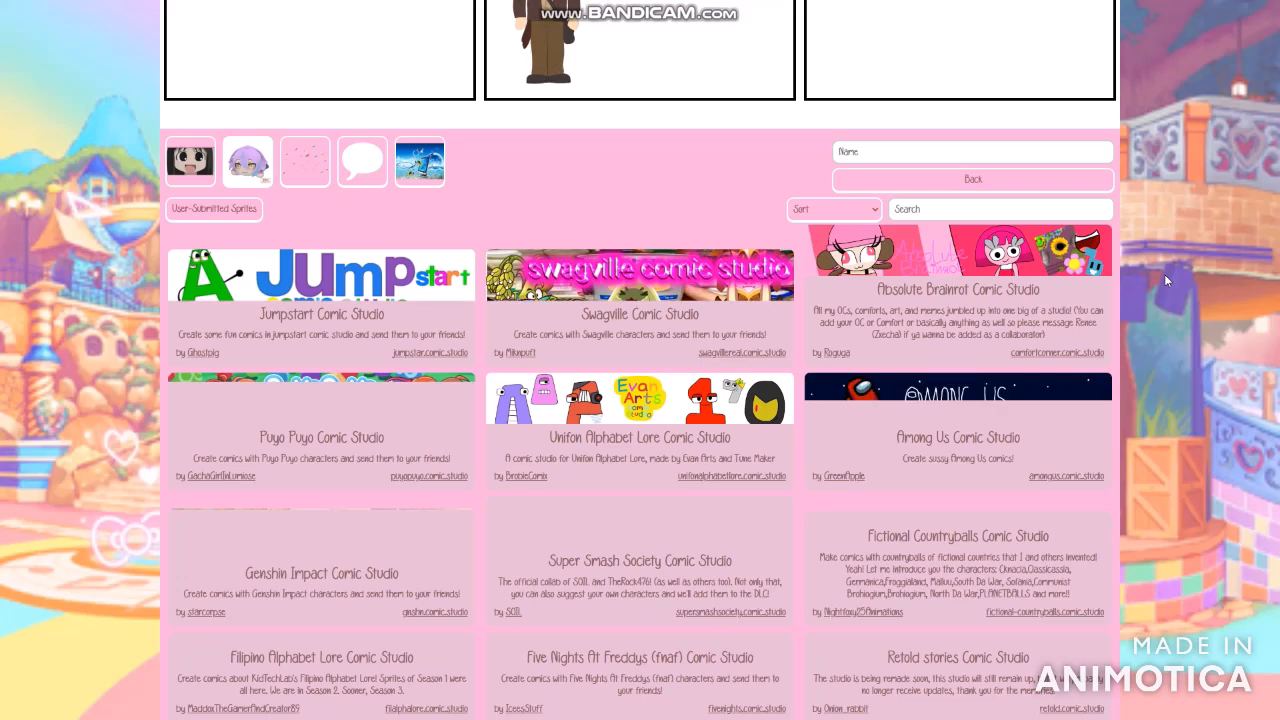
Step: Open Puyo Puyo Comic Studio and page through the first, orange-haired character's sprites
left_click(410, 397)
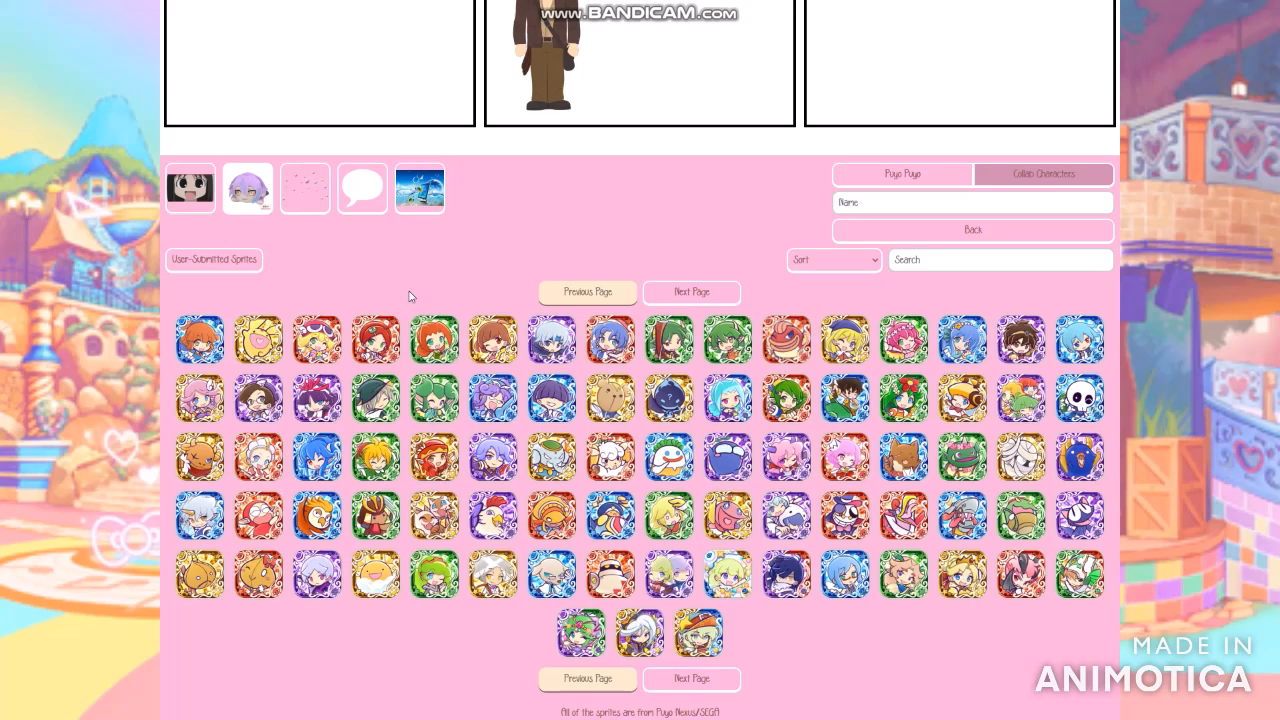
left_click(193, 338)
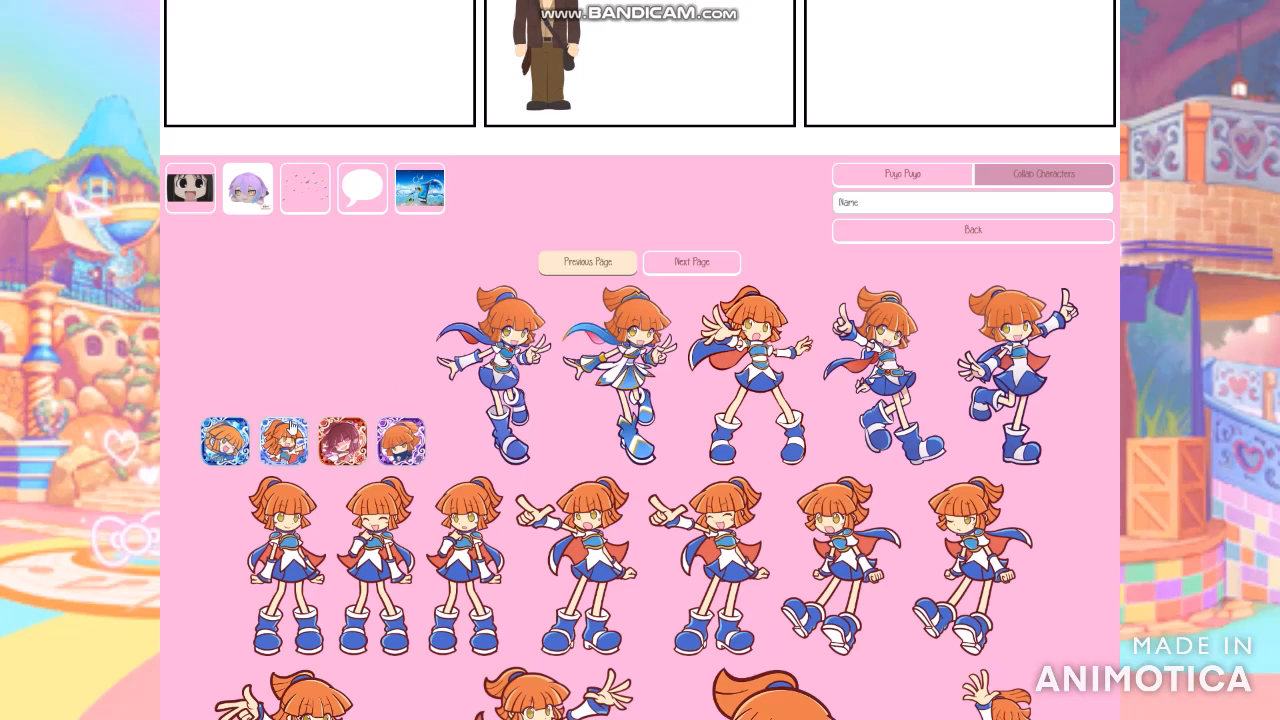
left_click(728, 258)
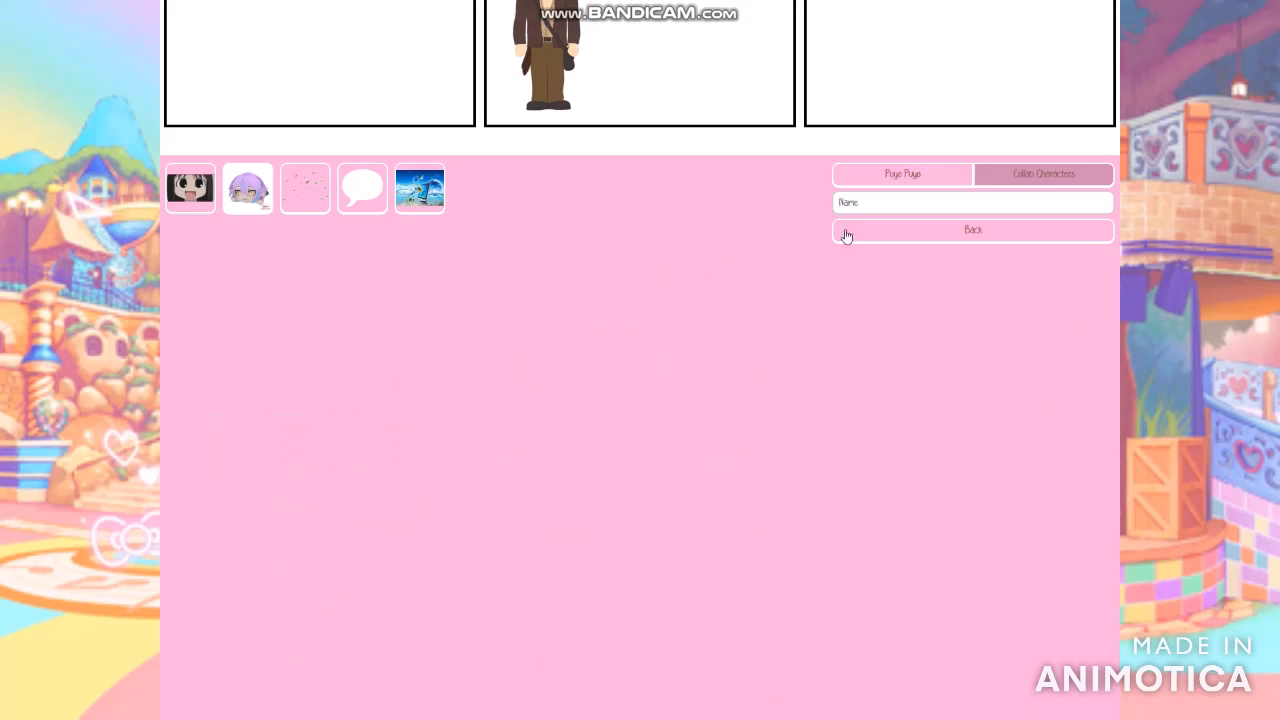
Step: Return to the Puyo Puyo character list and open the sprites of the brown-haired girl in the first row
scroll(976, 322, "up", 3)
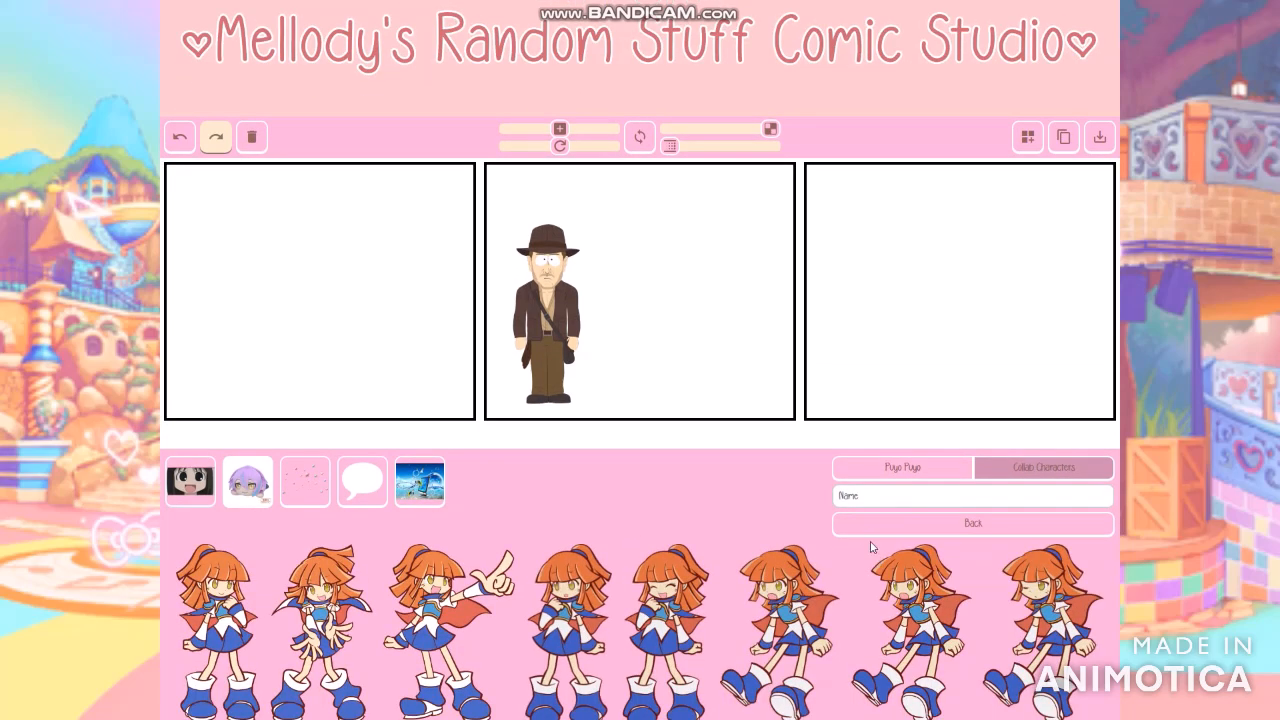
scroll(875, 553, "down", 3)
left_click(846, 316)
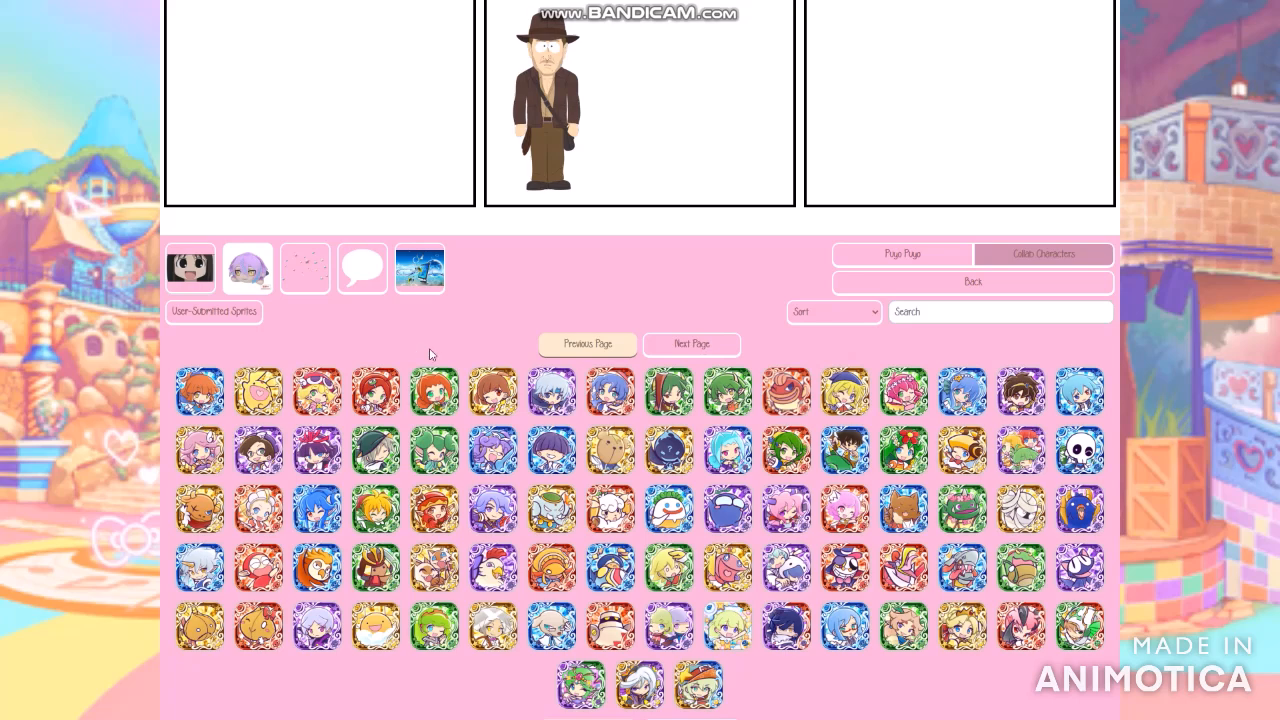
left_click(494, 388)
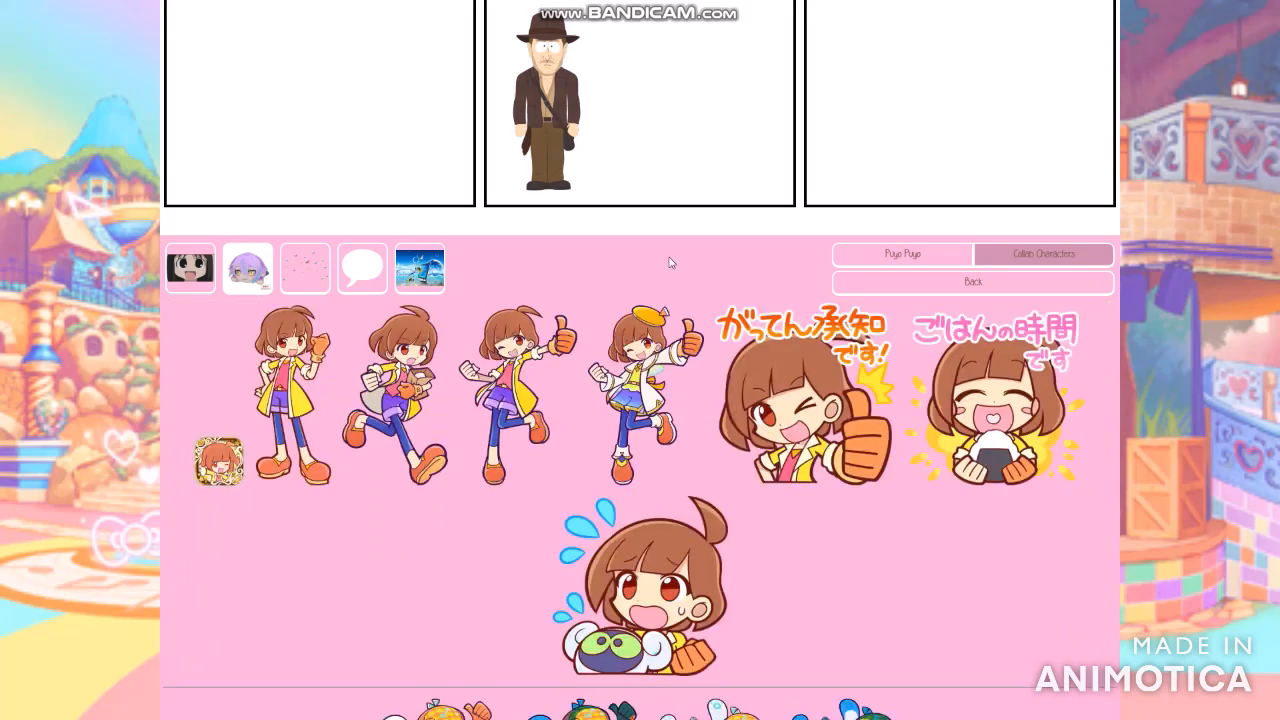
Step: Look over the brown-haired girl's sprites and open the alternate set behind her small gold-framed icon
scroll(693, 316, "down", 5)
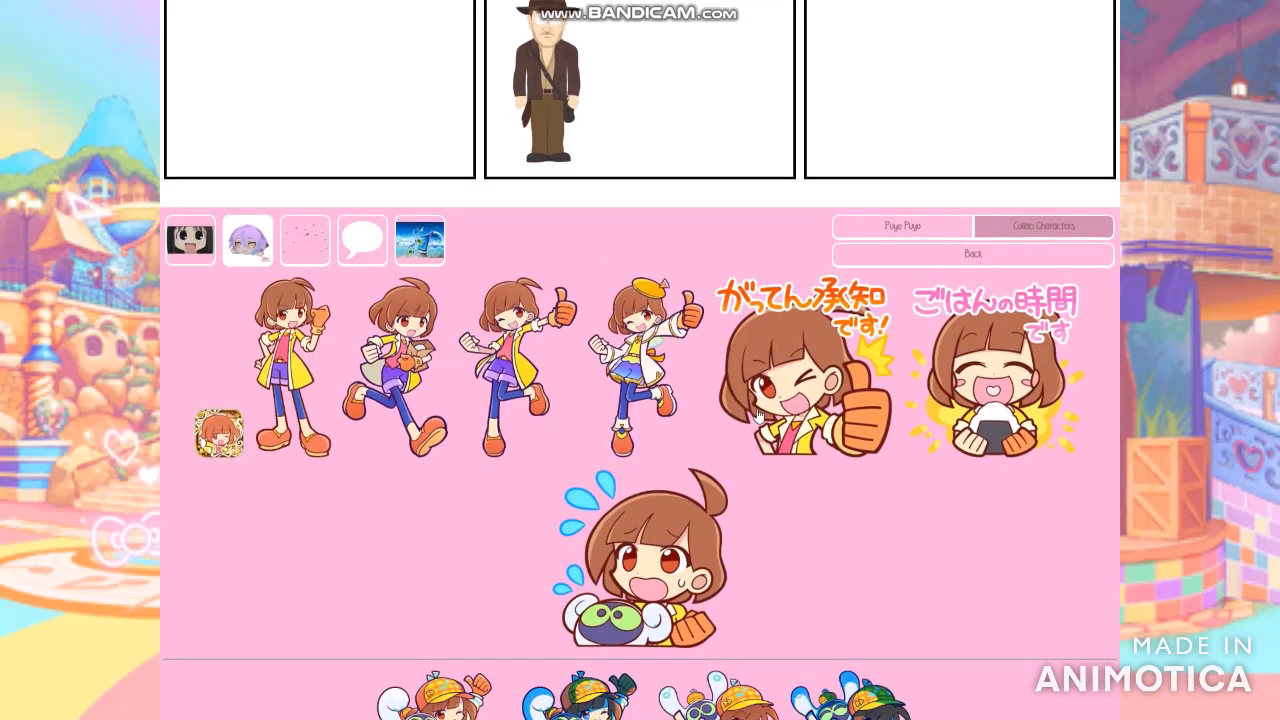
scroll(147, 504, "up", 5)
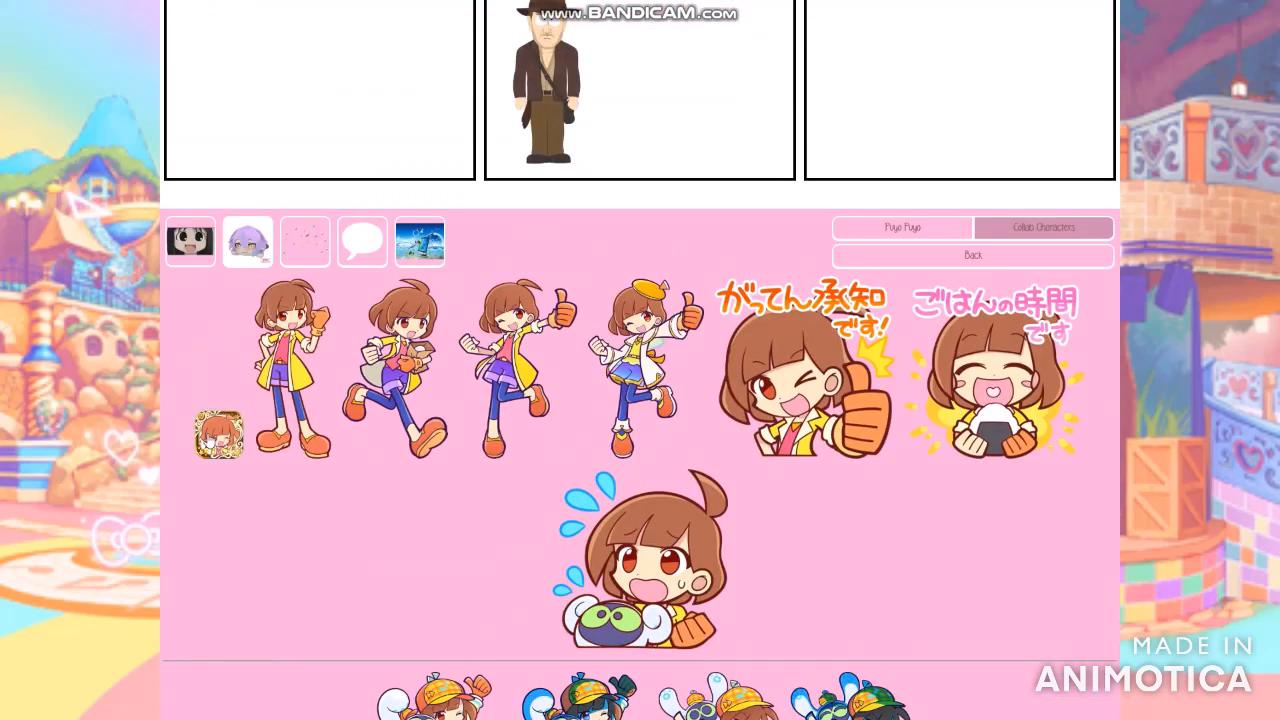
left_click(226, 426)
scroll(746, 371, "up", 3)
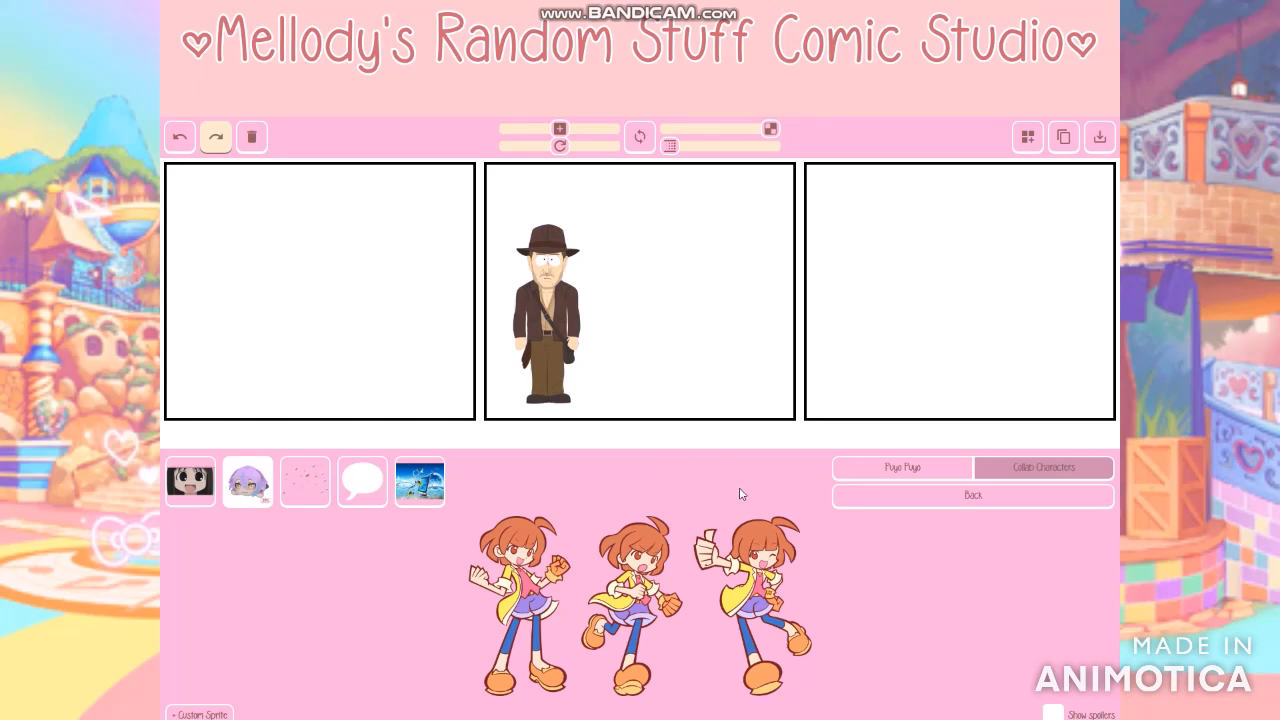
Step: Return to the Puyo Puyo character list, check its next page of characters and go back to the first page
left_click(860, 497)
scroll(660, 480, "down", 3)
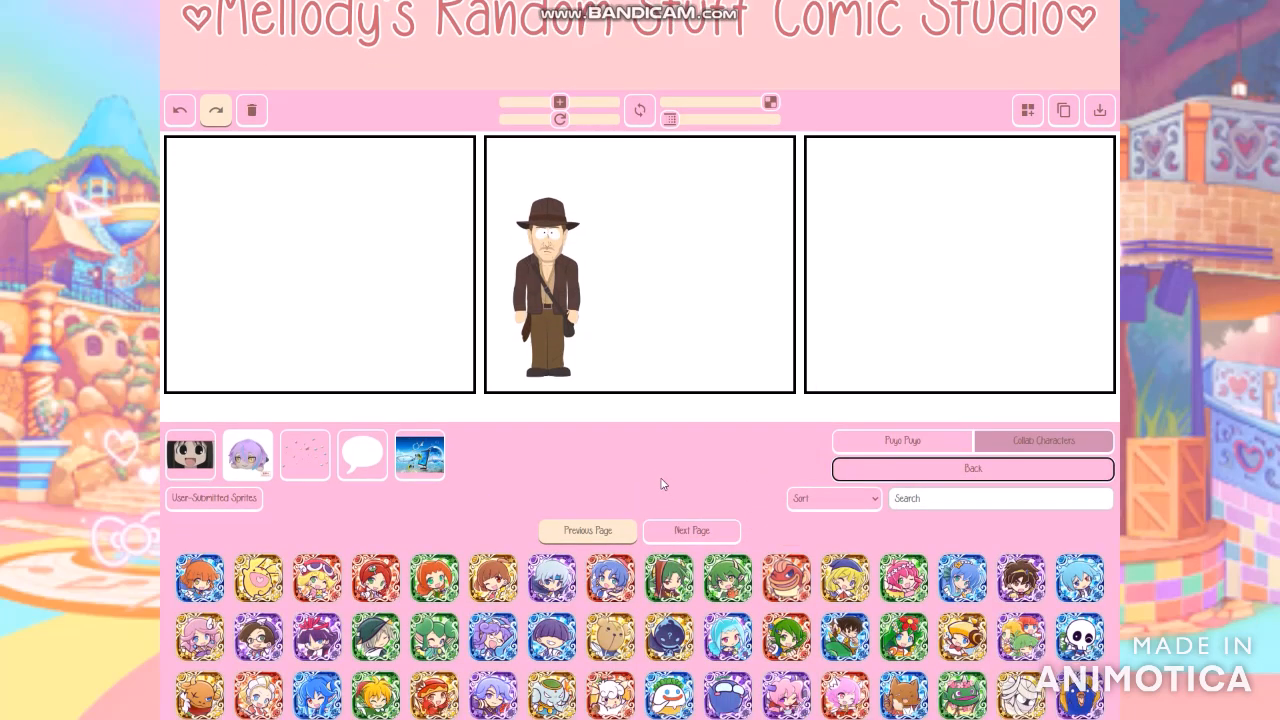
scroll(520, 403, "down", 2)
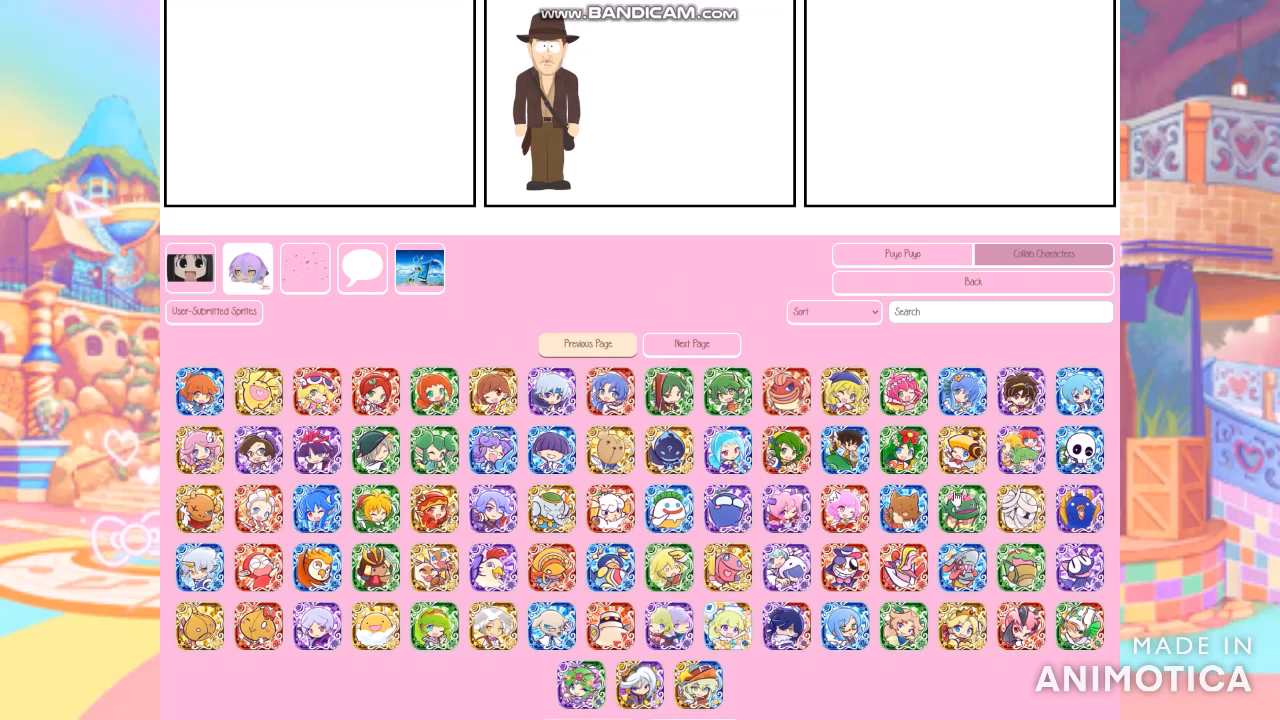
left_click(650, 344)
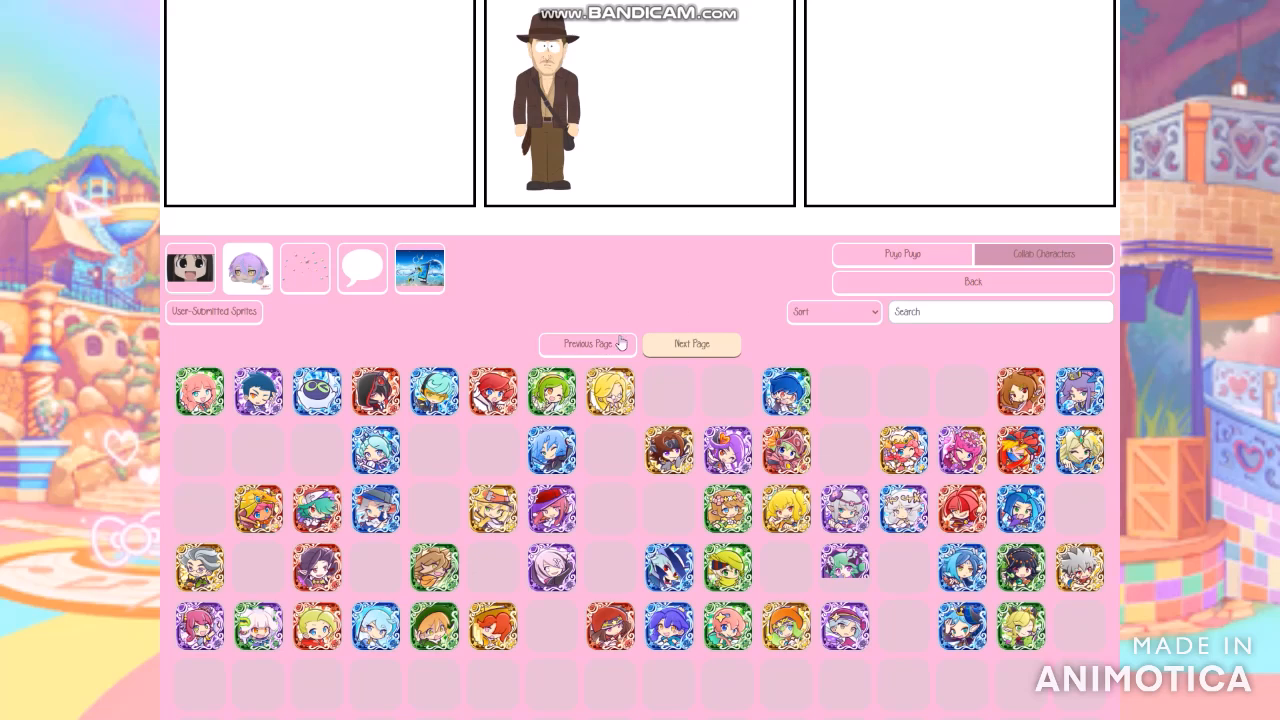
left_click(582, 345)
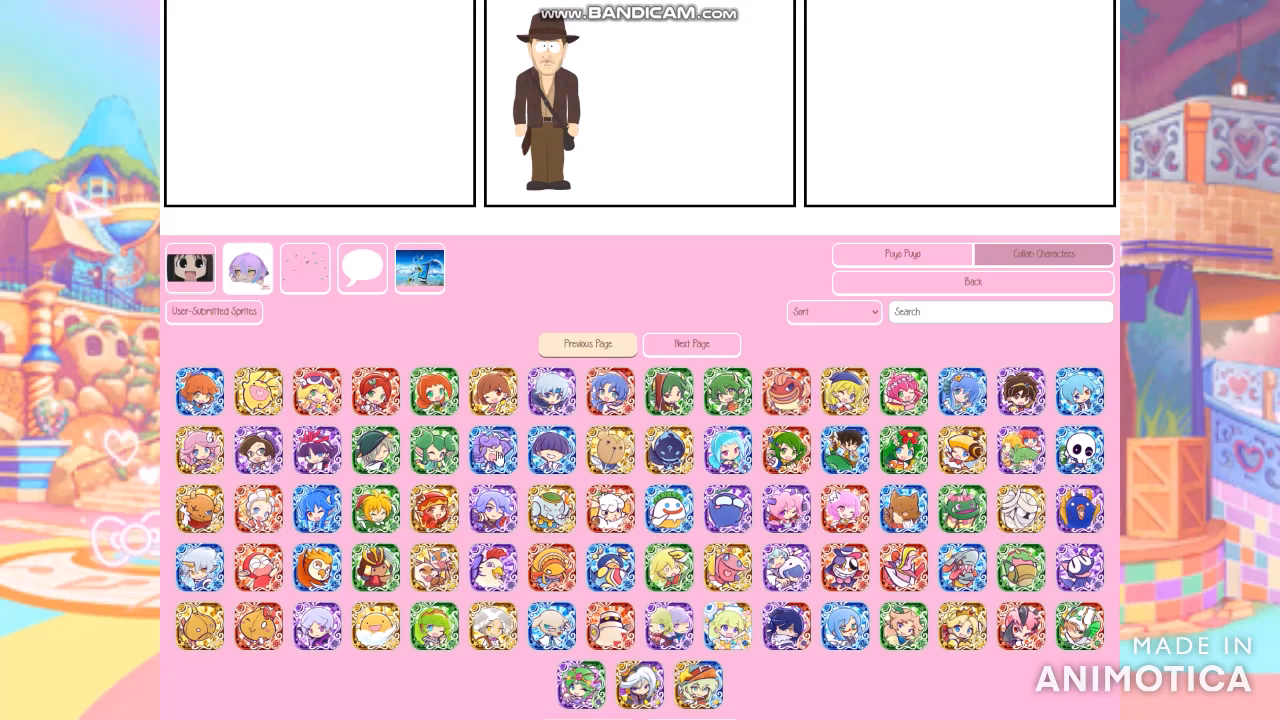
Step: Open the purple-haired boy's sprites and place his standing hammer-holding pose in the middle panel beside the man in the fedora
left_click(551, 449)
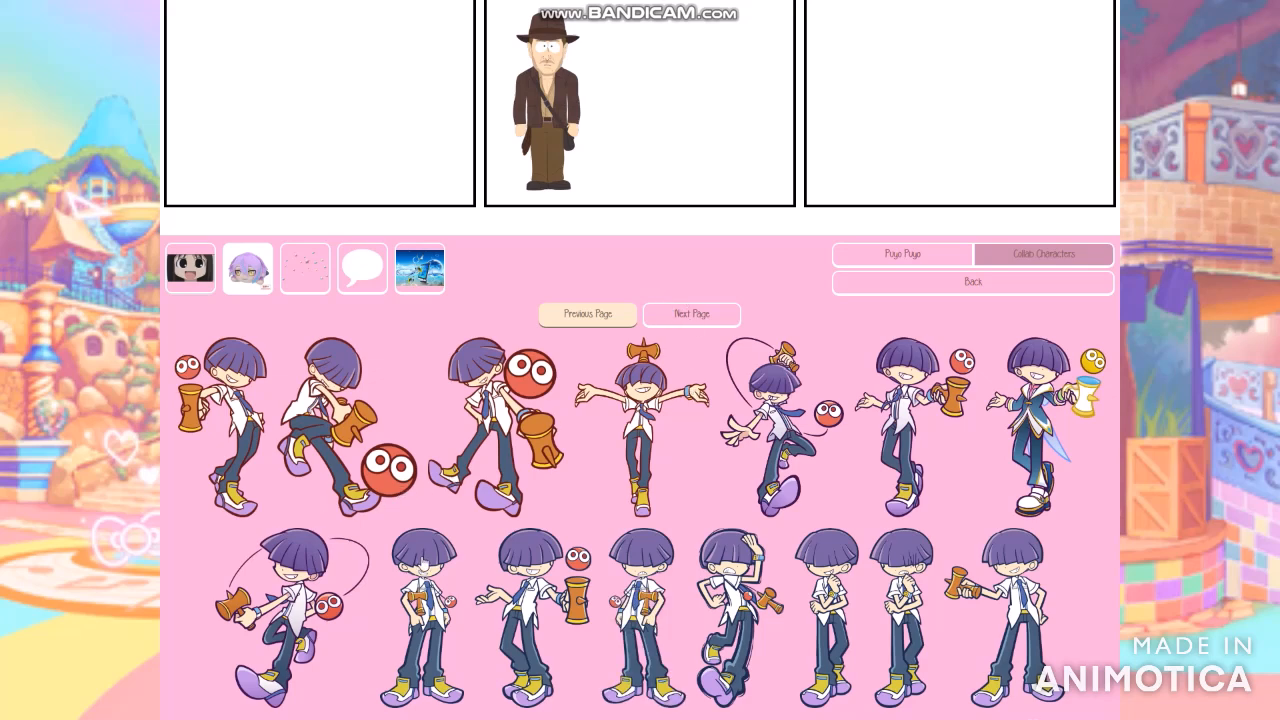
left_click(414, 560)
left_click_drag(653, 187, 673, 178)
left_click(766, 304)
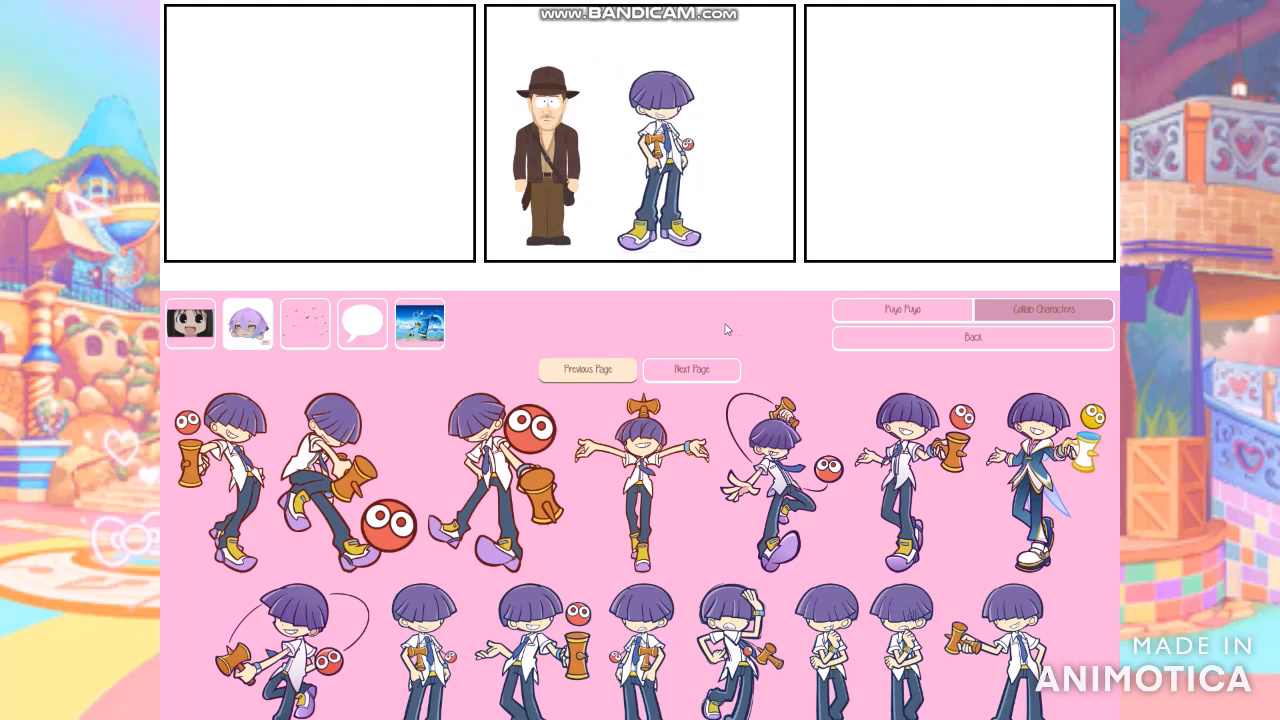
Step: Return to the crossover studio list, open Pizza Tower Comic Studio and bring up the chef character's first sprite set
left_click(840, 343)
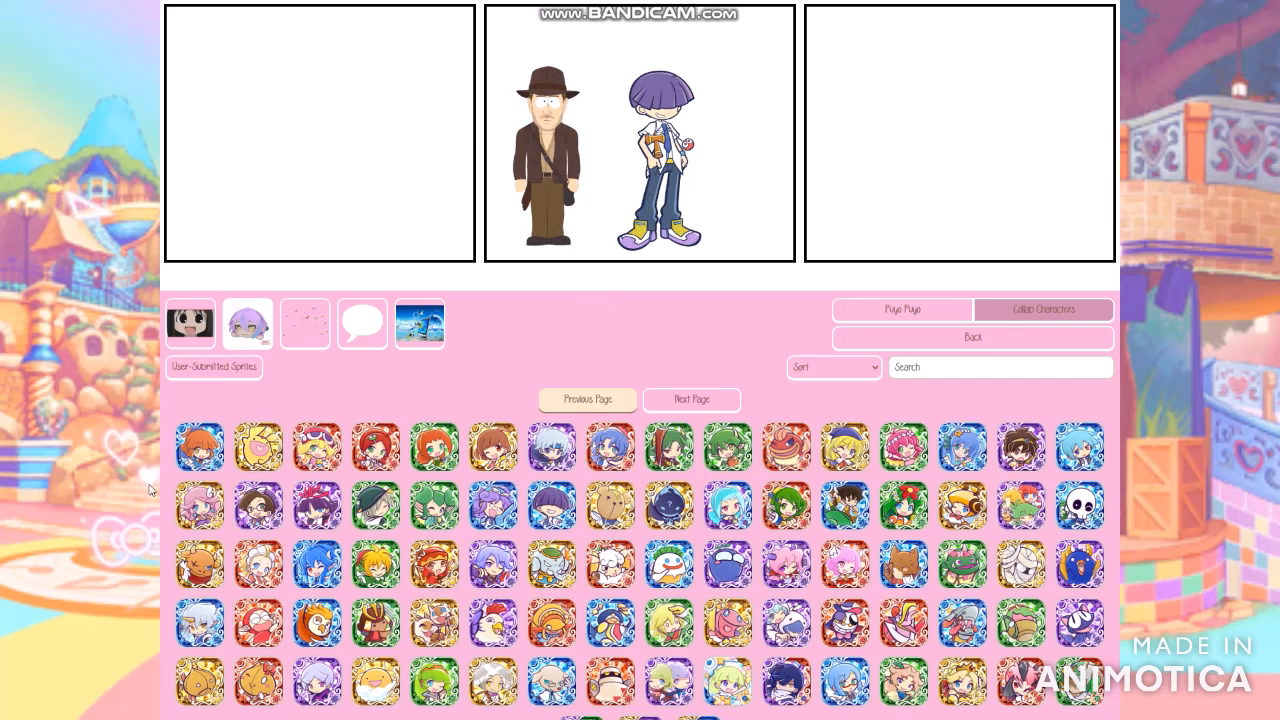
left_click(875, 342)
left_click(323, 370)
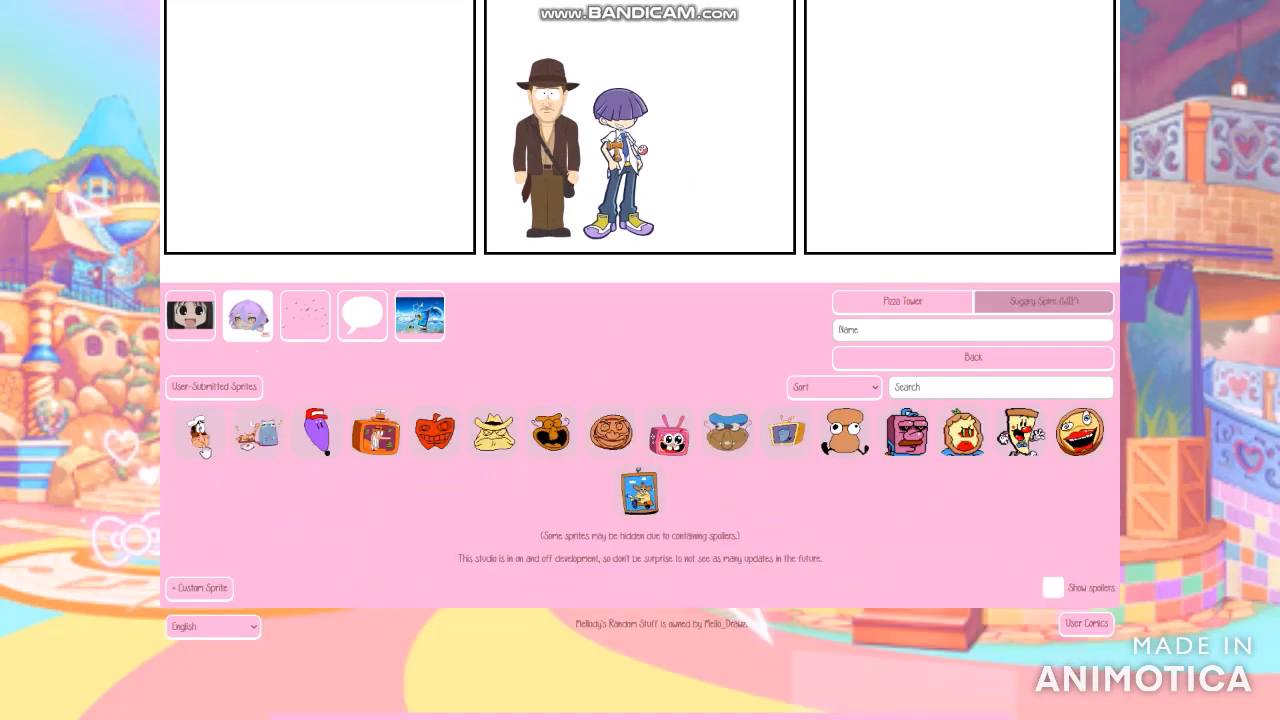
left_click(199, 432)
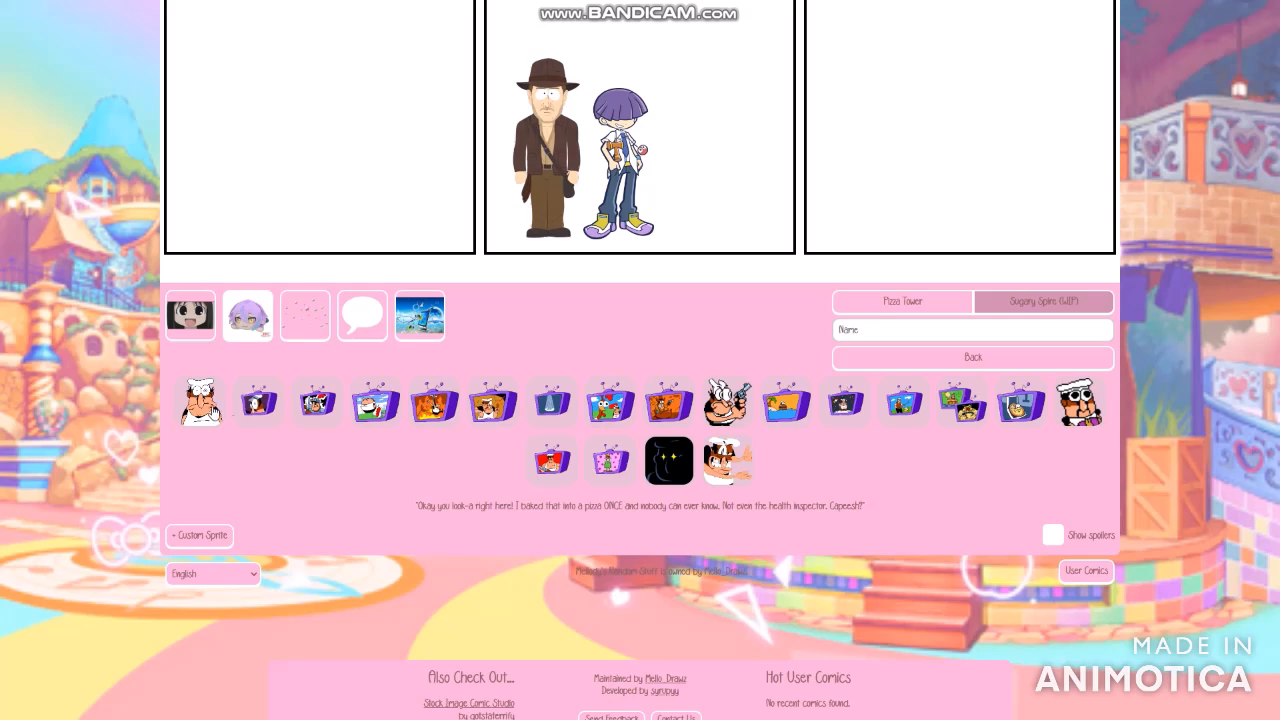
left_click(211, 410)
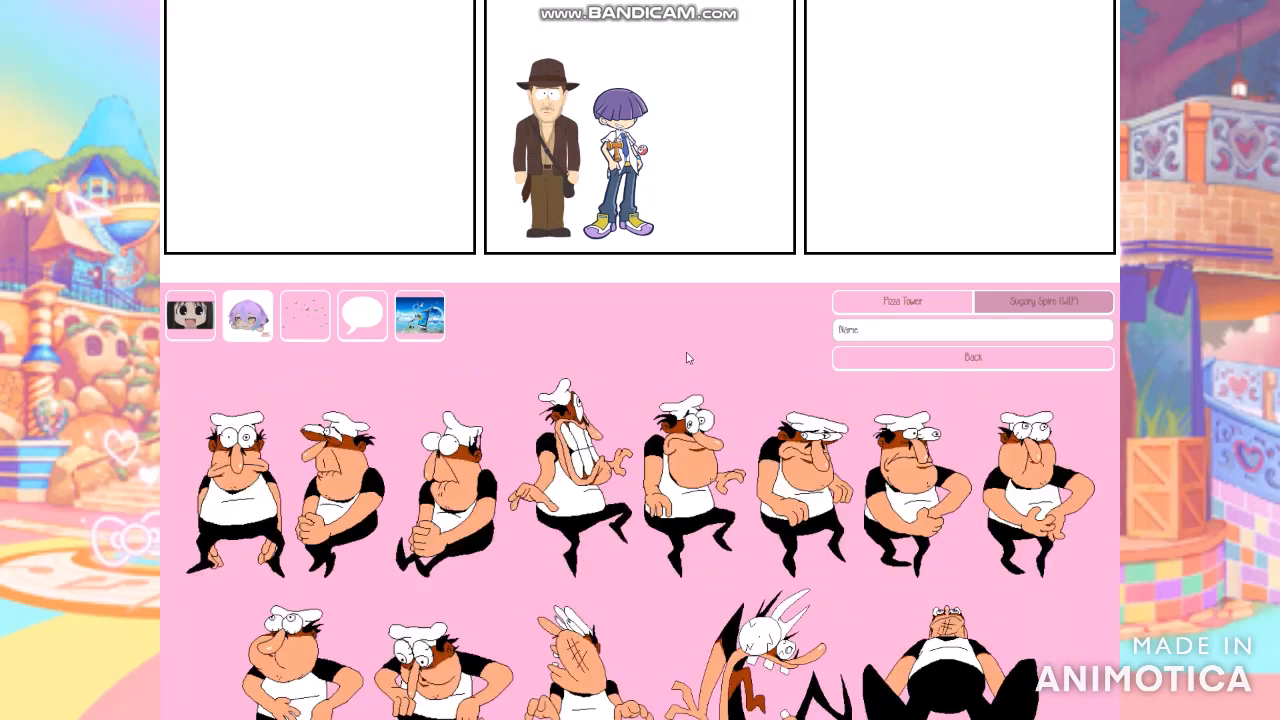
Step: Add the chef's front-facing standing sprite to the middle panel, to the right of the purple-haired boy
scroll(689, 341, "down", 2)
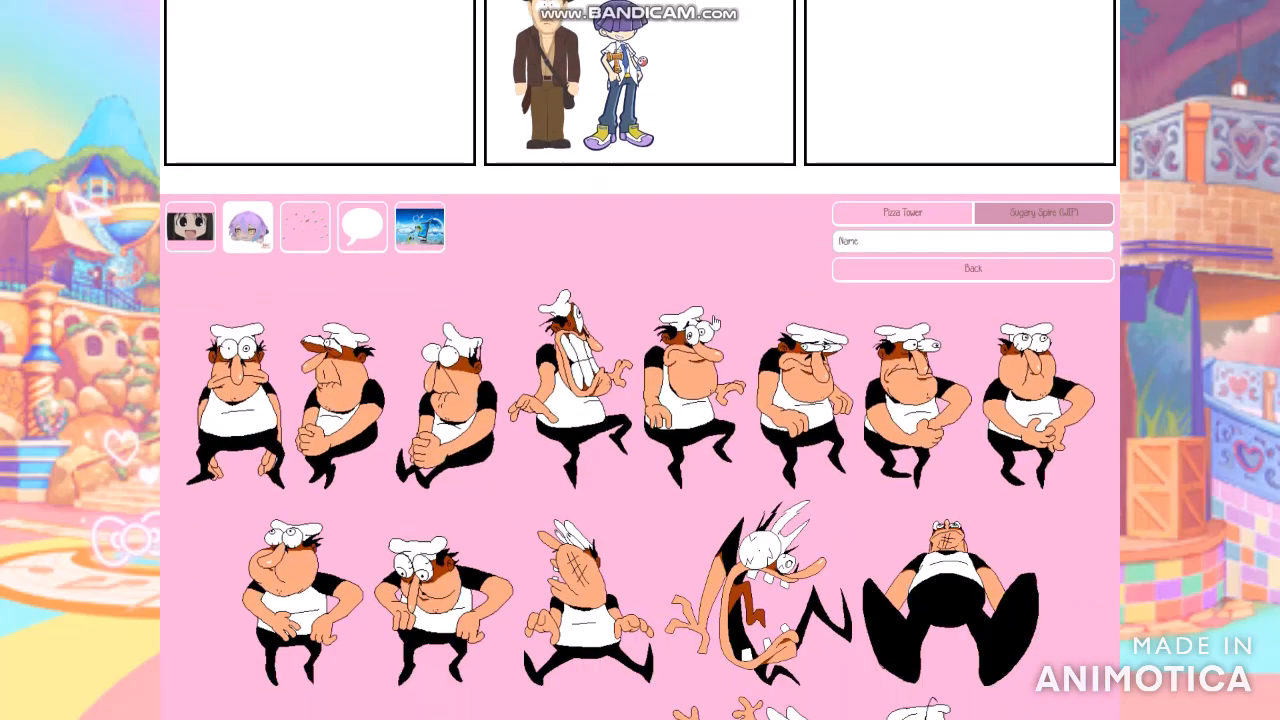
scroll(527, 372, "up", 3)
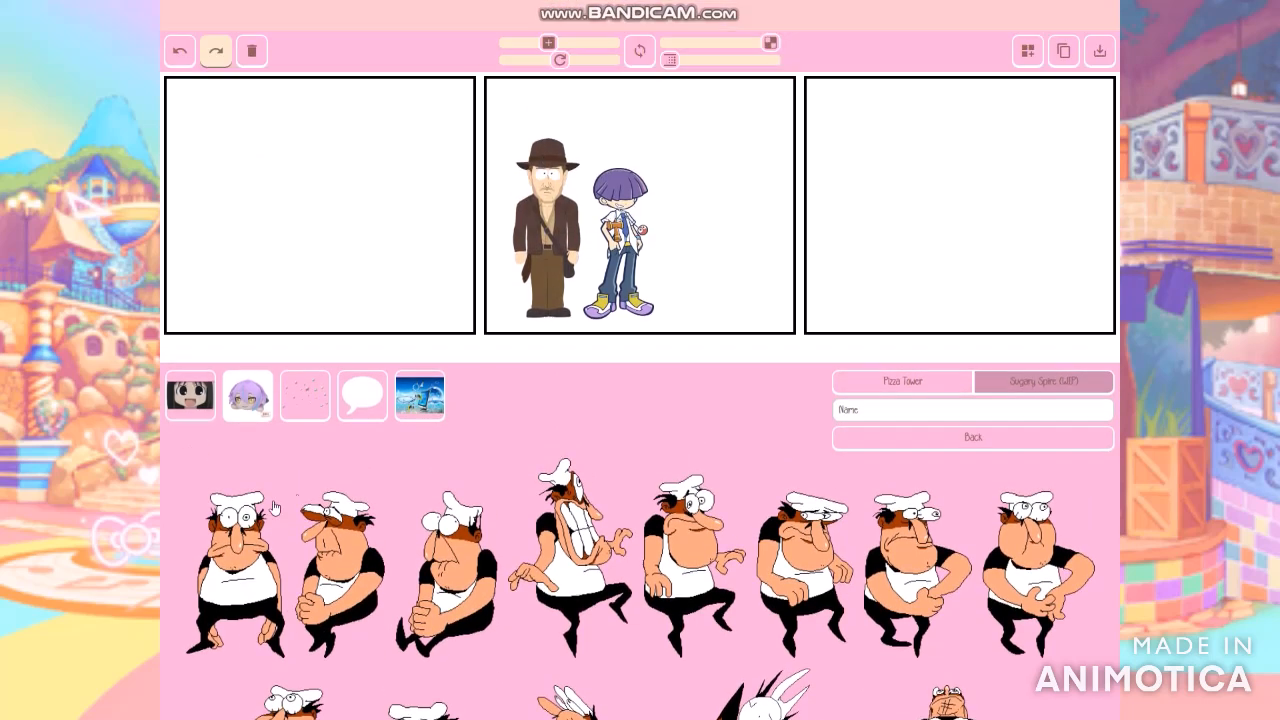
scroll(245, 537, "down", 1)
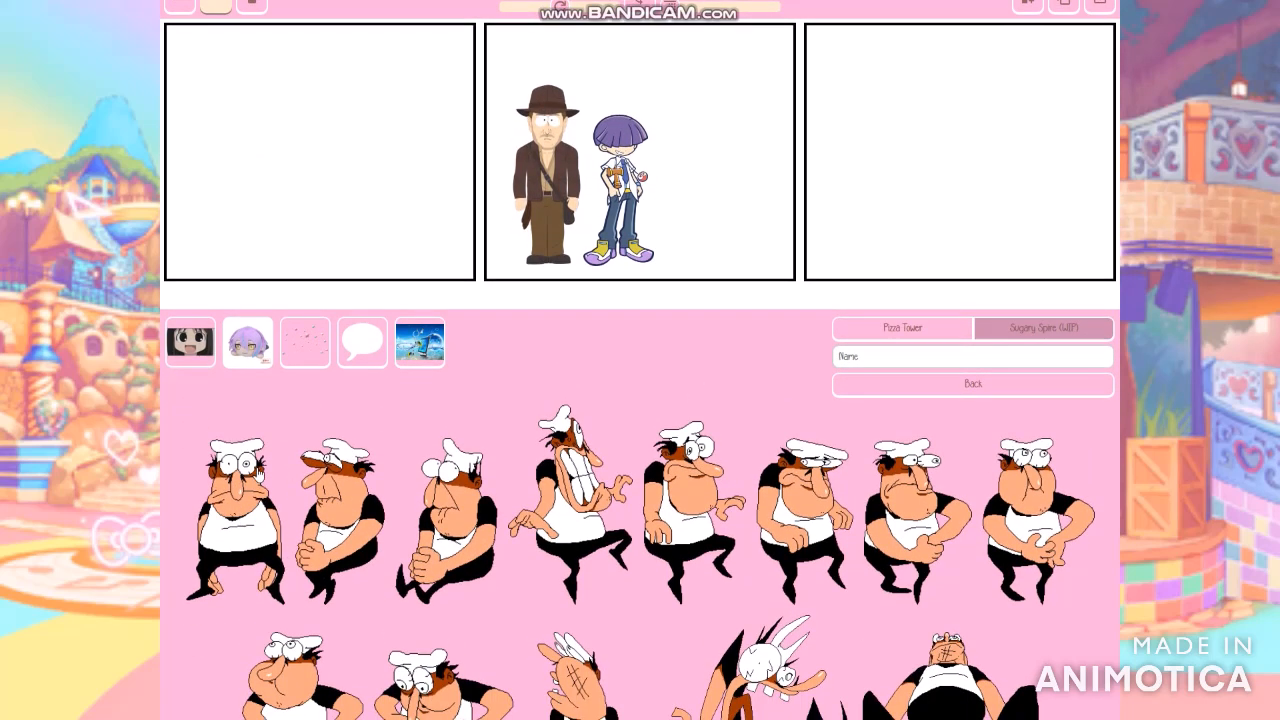
left_click(238, 508)
left_click_drag(659, 153, 725, 187)
left_click(697, 366)
Step: Go back from the chef's sprites to the crossover studio list and look through its first page
left_click(859, 385)
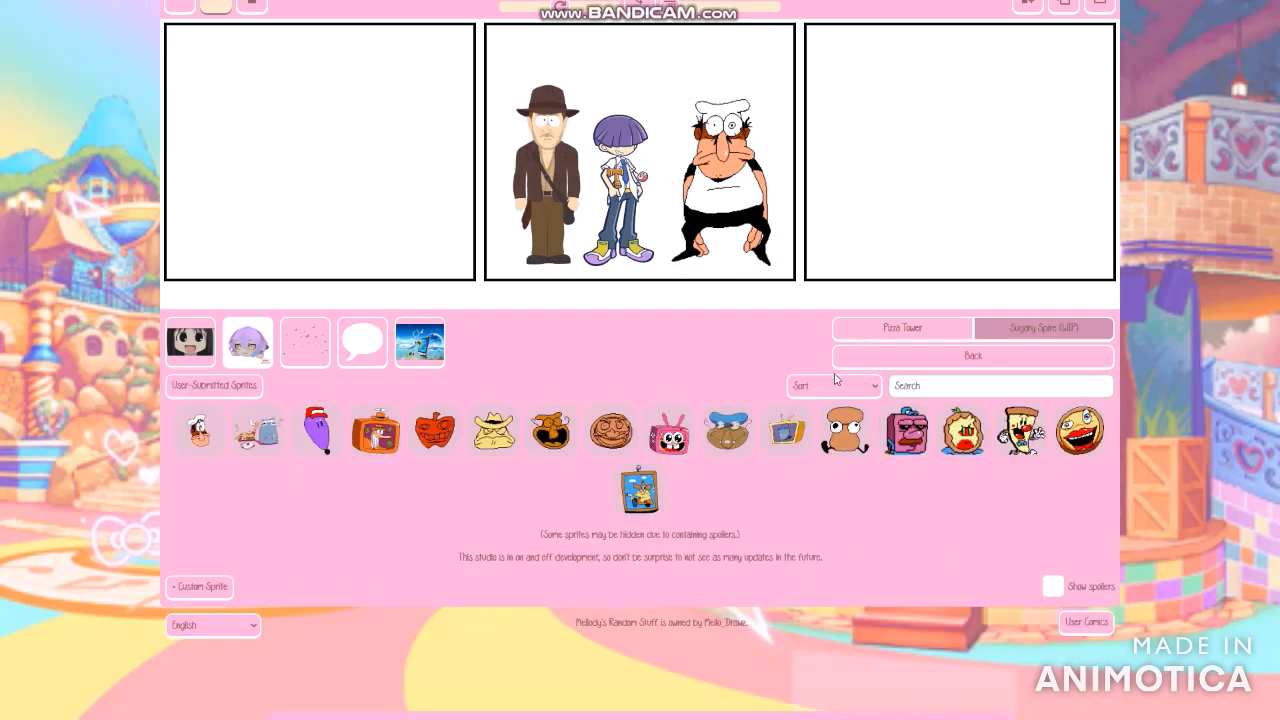
left_click(845, 357)
left_click(295, 390)
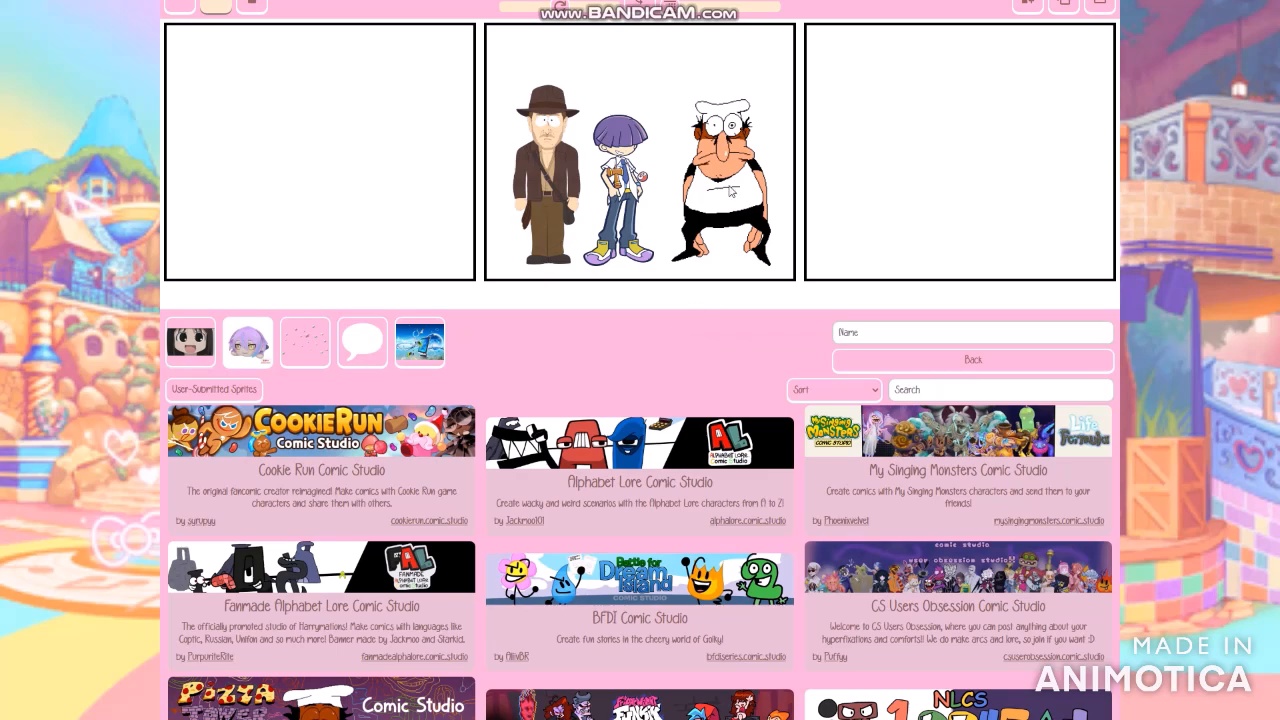
scroll(631, 343, "down", 5)
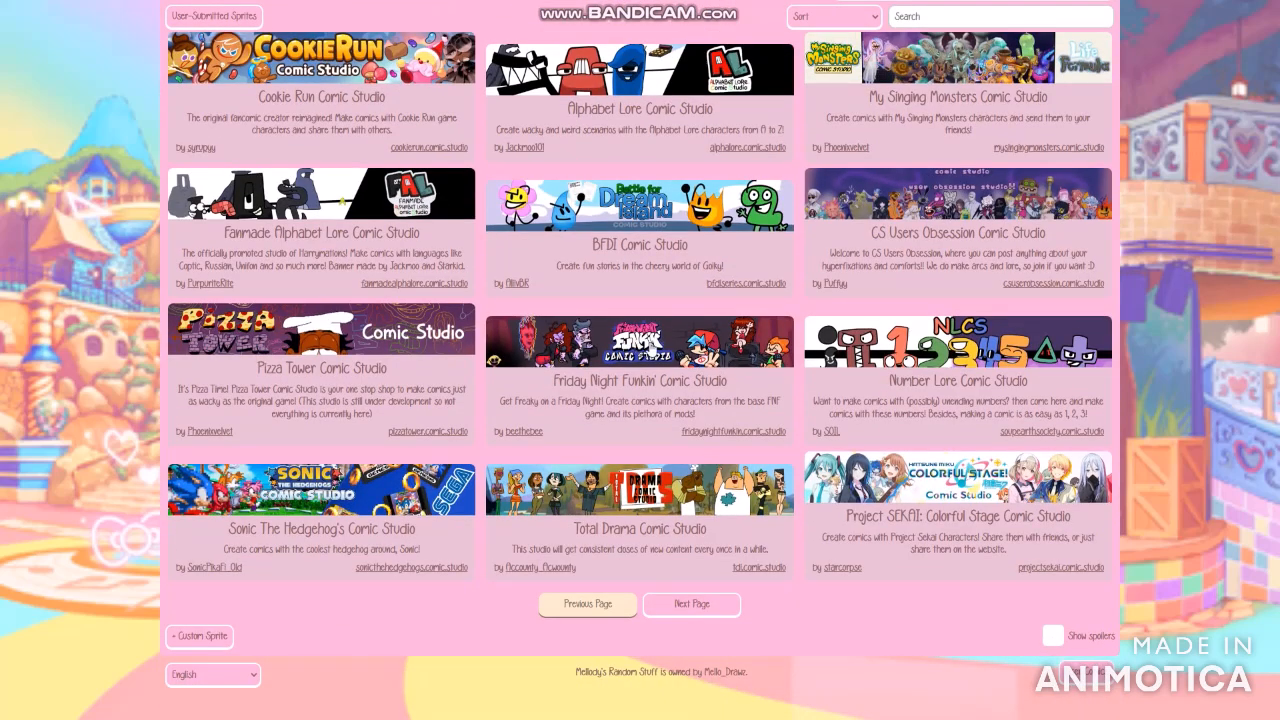
scroll(994, 440, "up", 1)
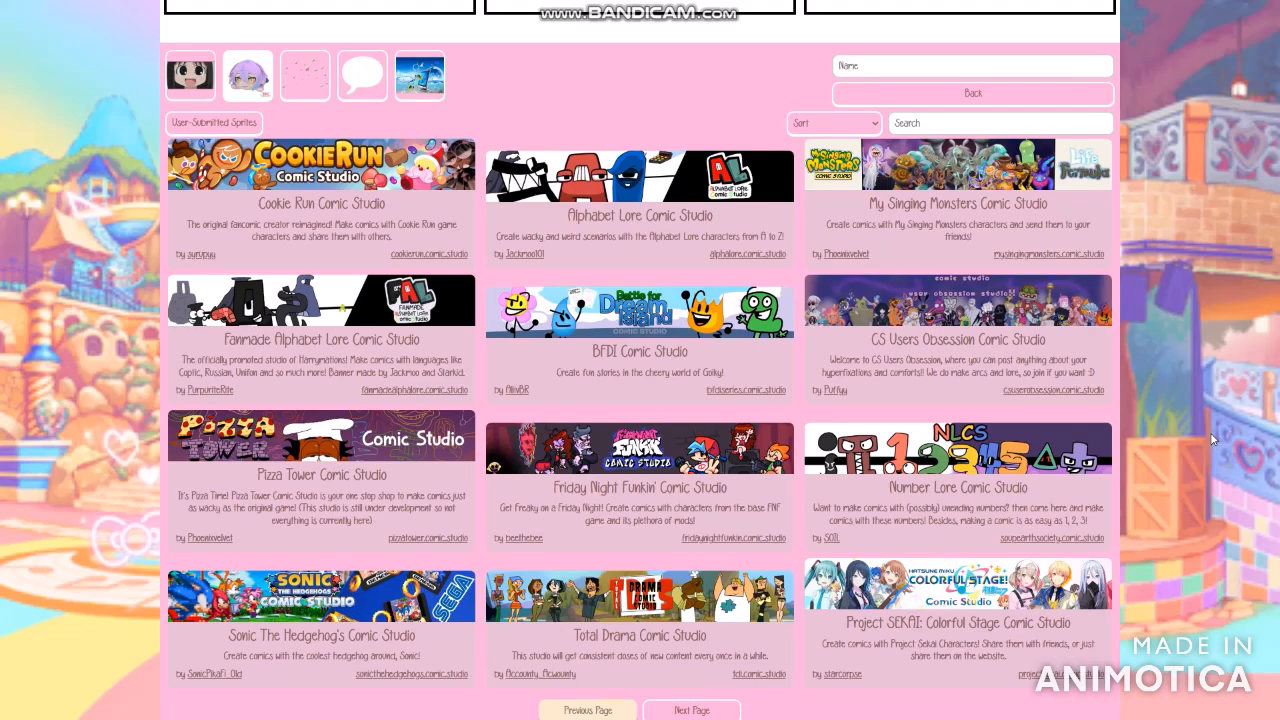
Step: Go to the second page of crossover studios and open Mirror Comic Studio
left_click(699, 711)
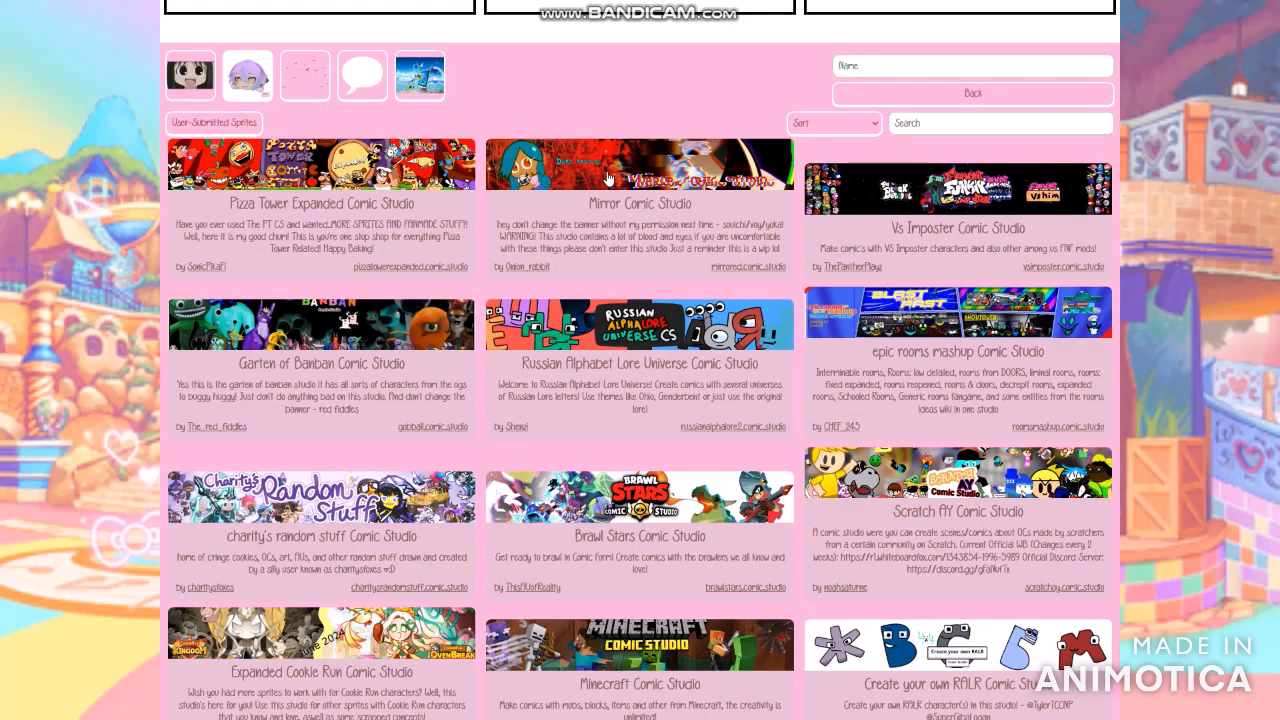
scroll(607, 177, "up", 3)
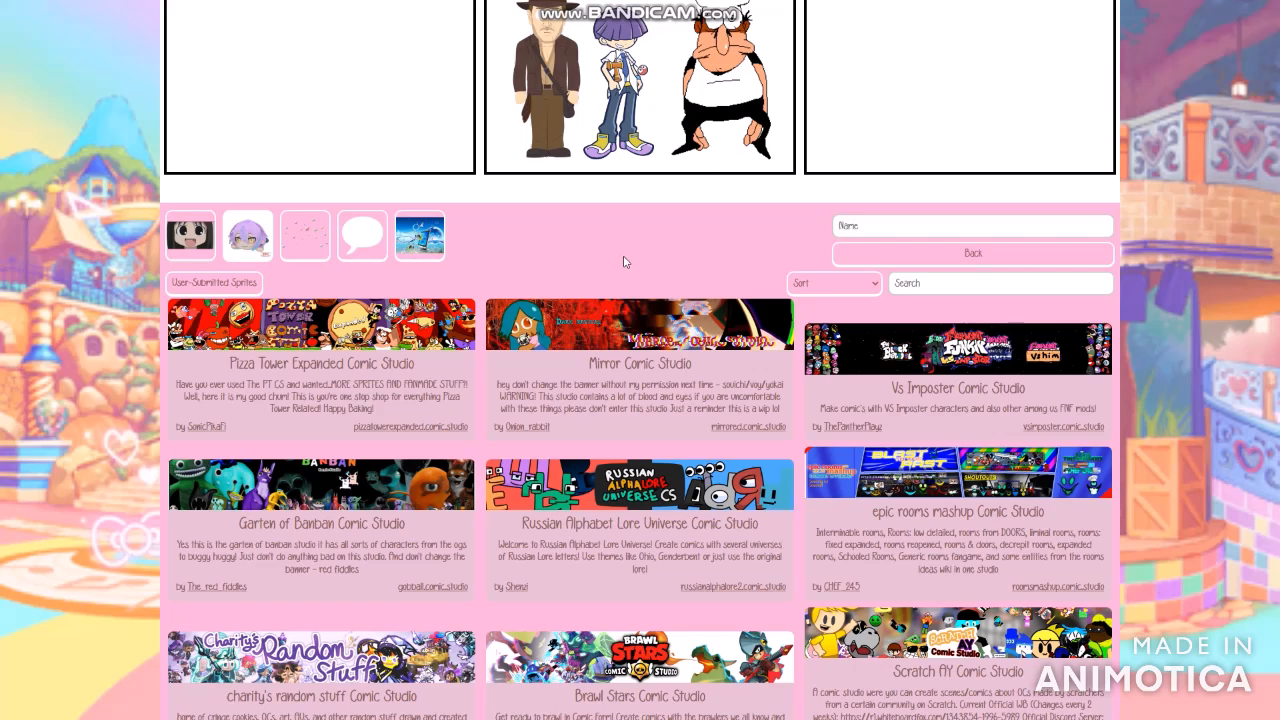
left_click(634, 320)
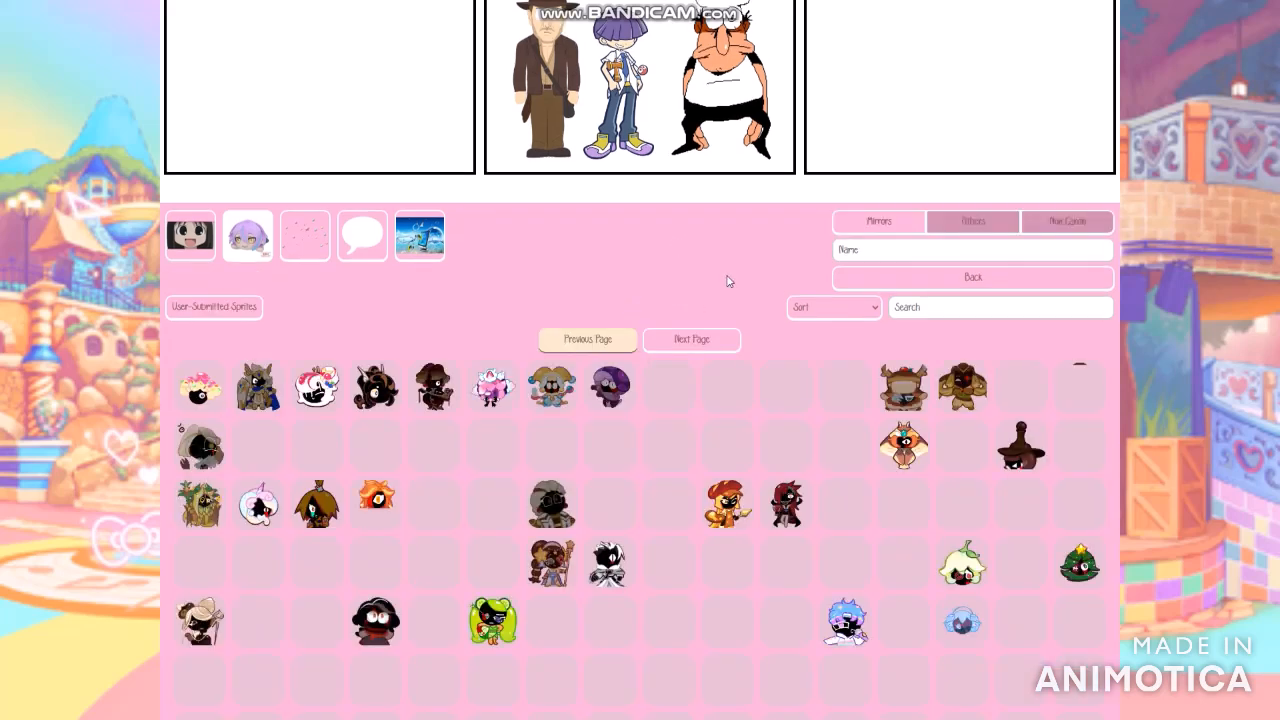
Step: View the further pages of Mirror Comic Studio's Mirrors characters and return to the first page
left_click(684, 344)
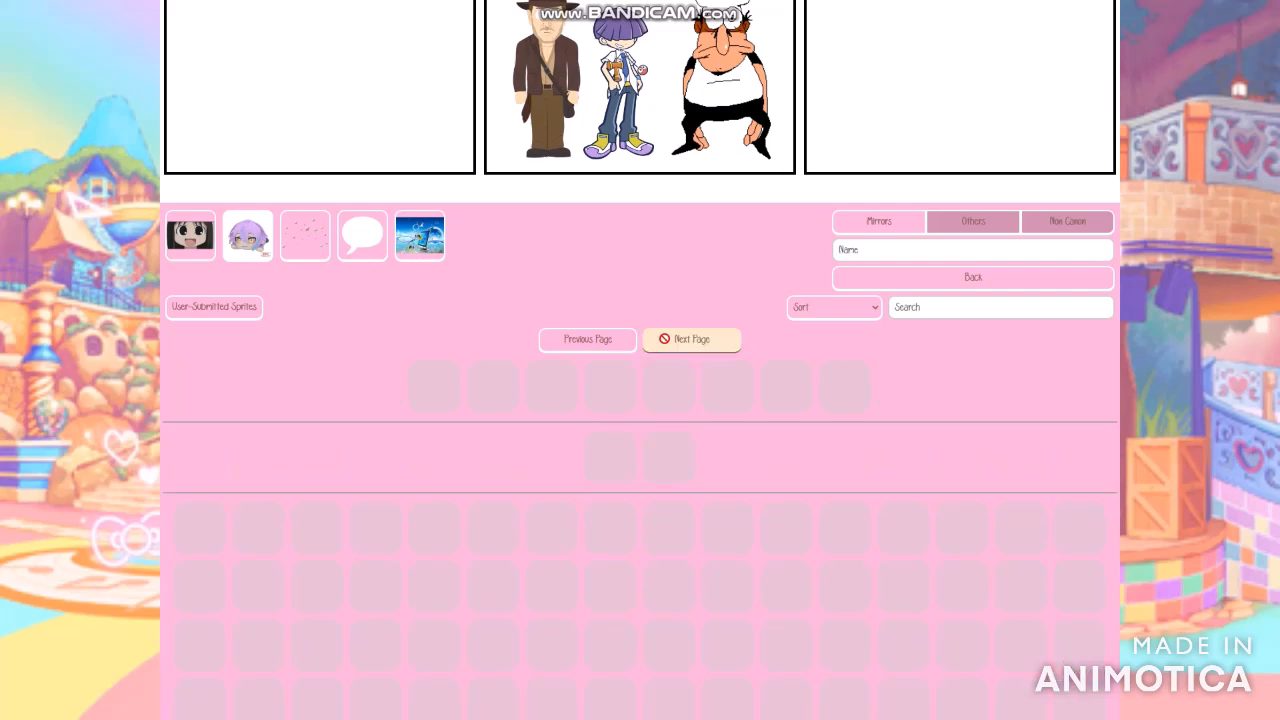
scroll(654, 257, "down", 2)
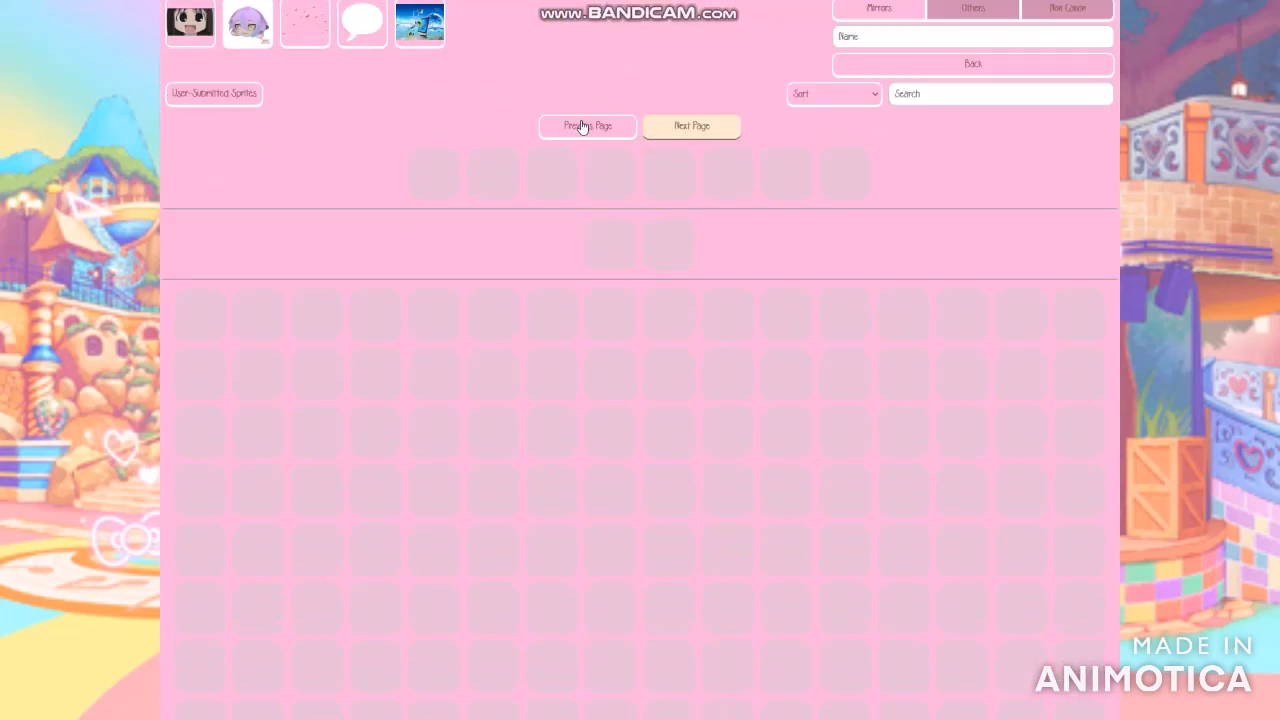
left_click(582, 132)
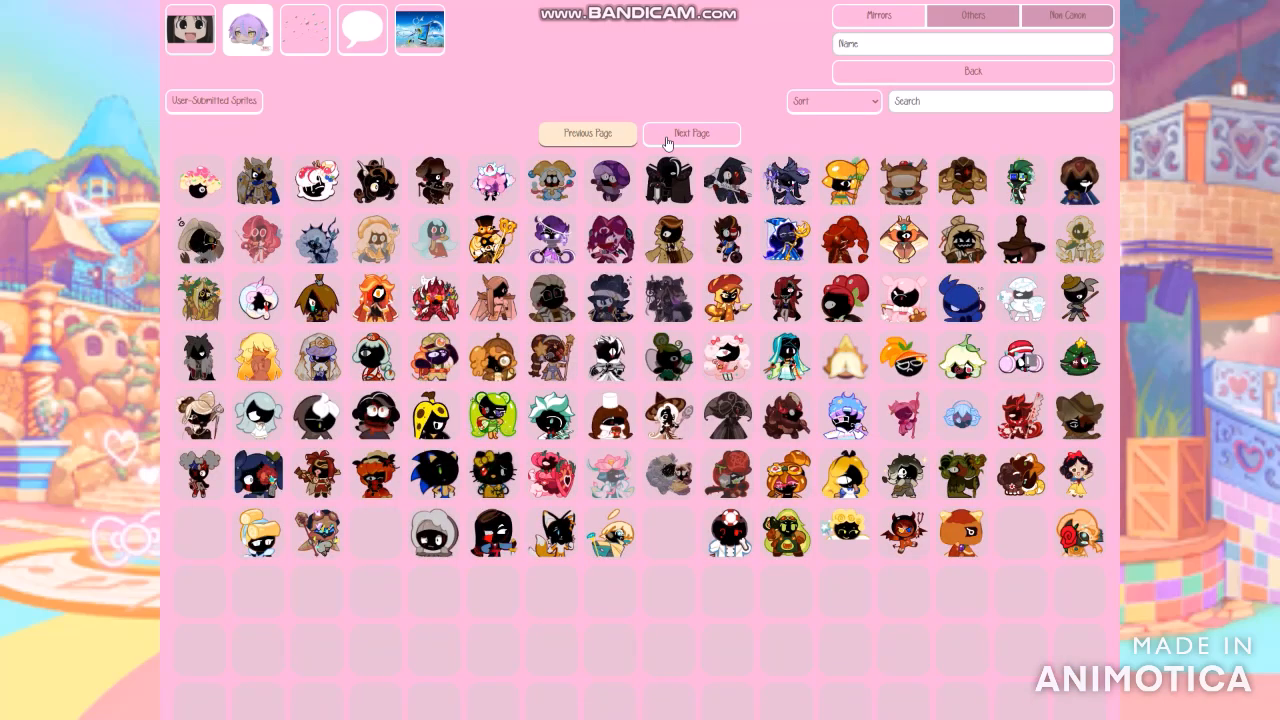
left_click(667, 140)
left_click(600, 135)
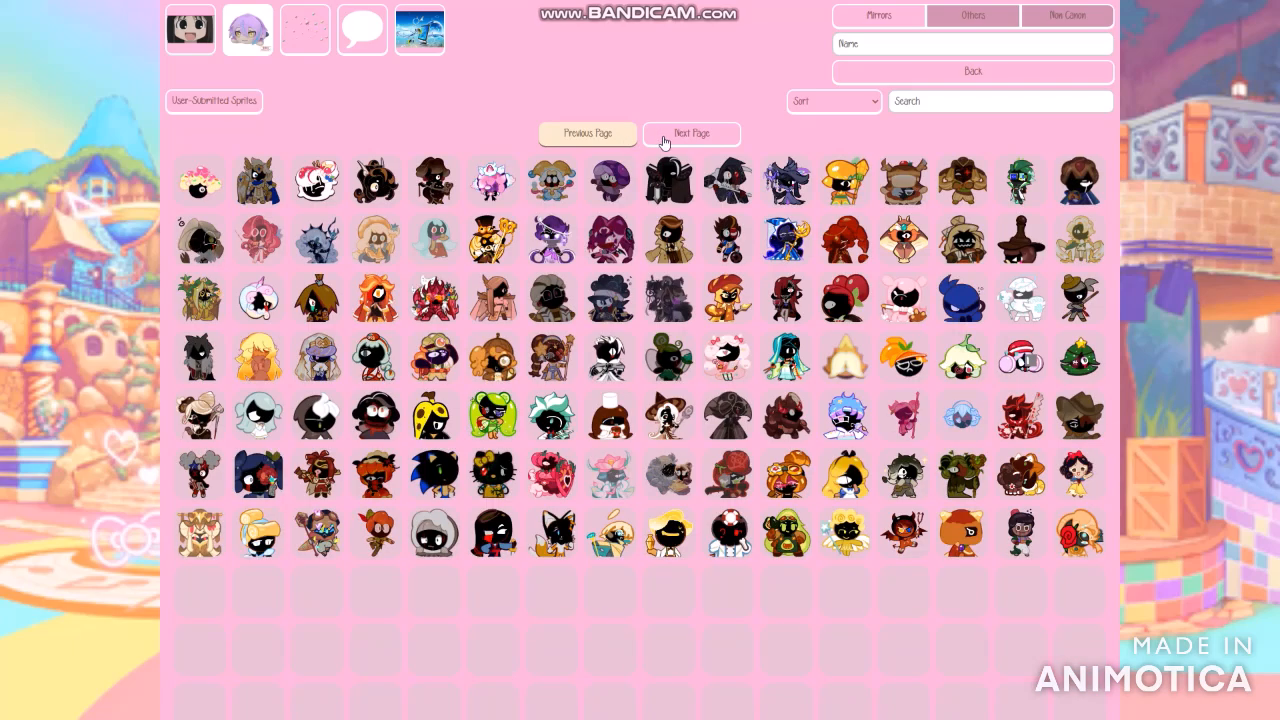
Step: Page through all the Mirrors characters to the last page, then step back through the middle pages to the first
left_click(663, 142)
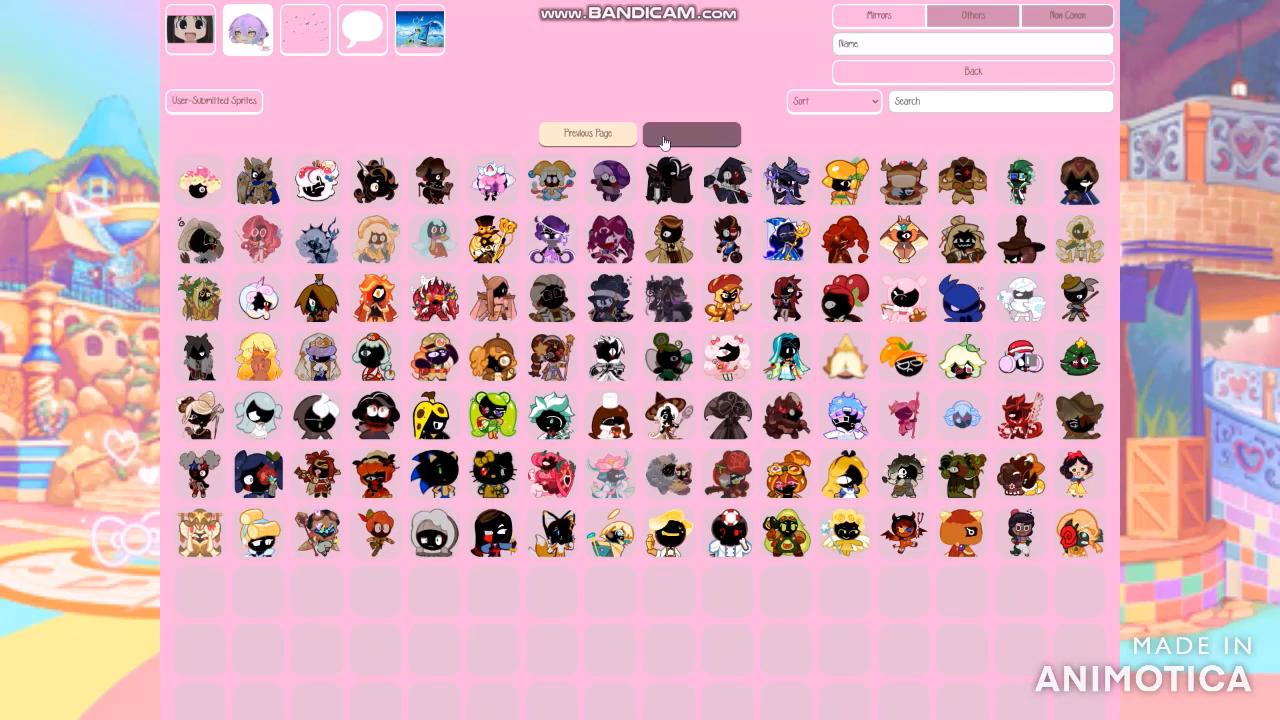
left_click(663, 142)
left_click(664, 141)
left_click(666, 135)
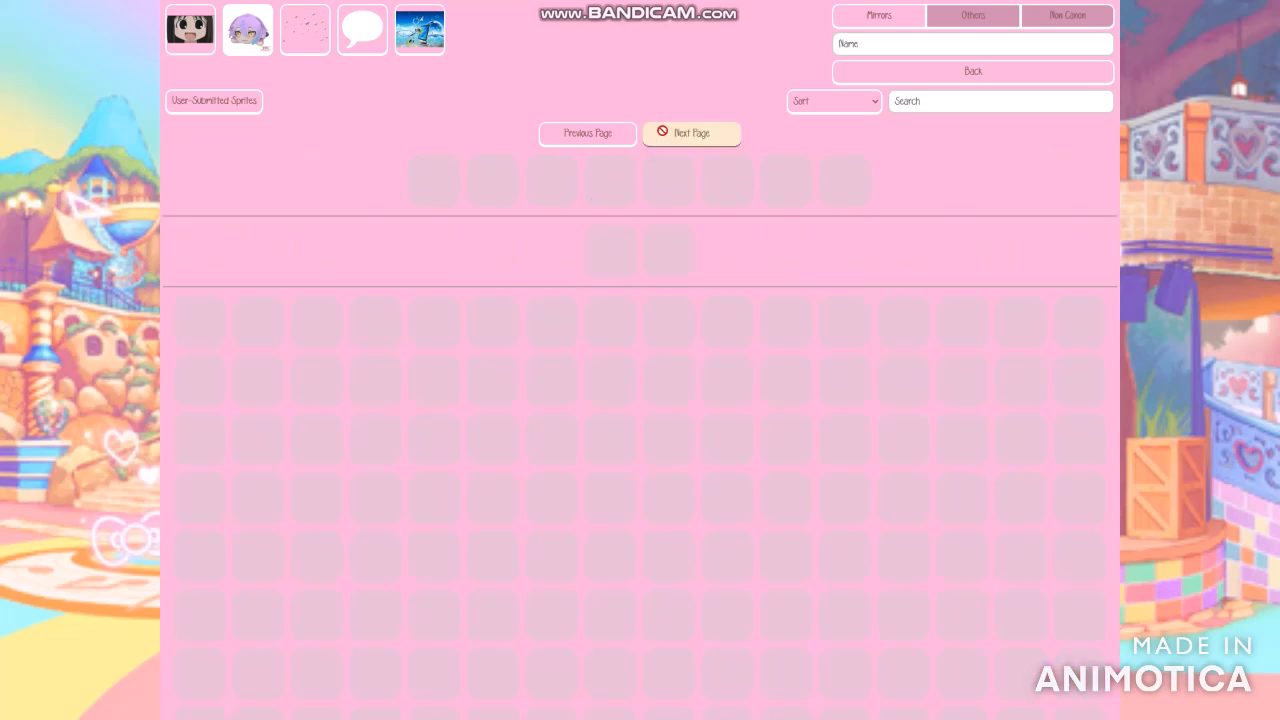
left_click(614, 136)
left_click(680, 135)
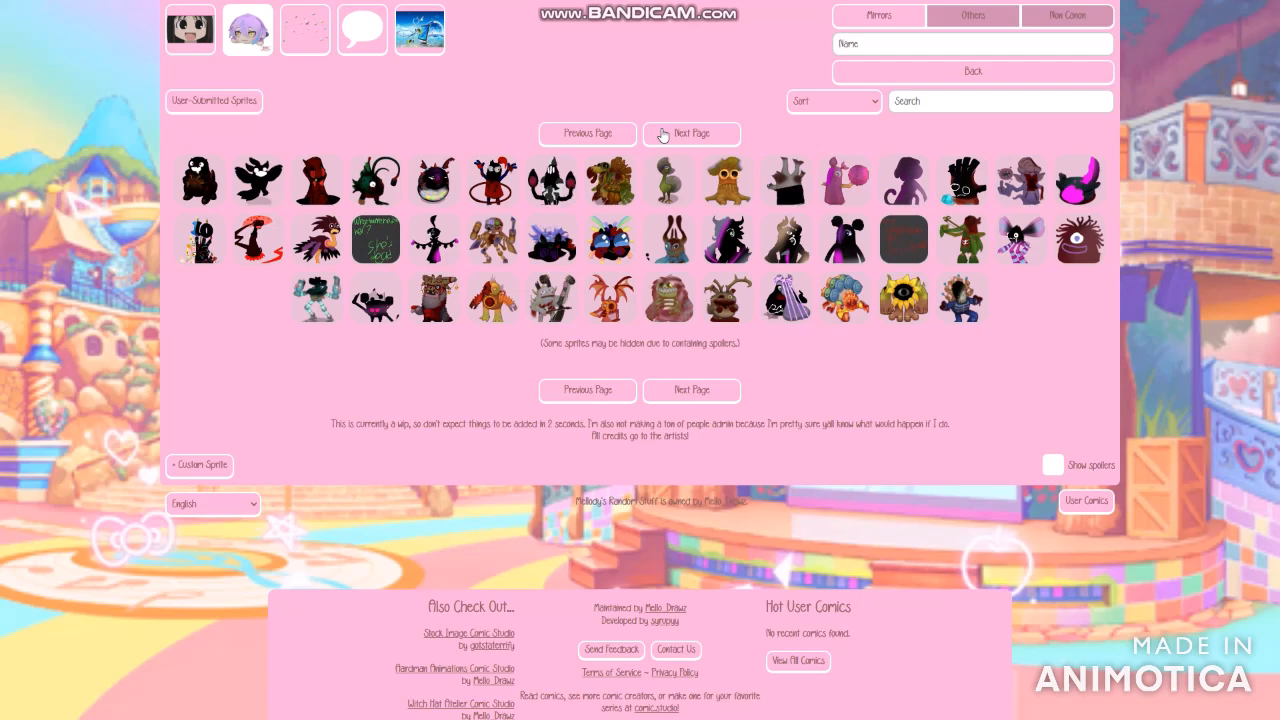
left_click(666, 135)
left_click(607, 137)
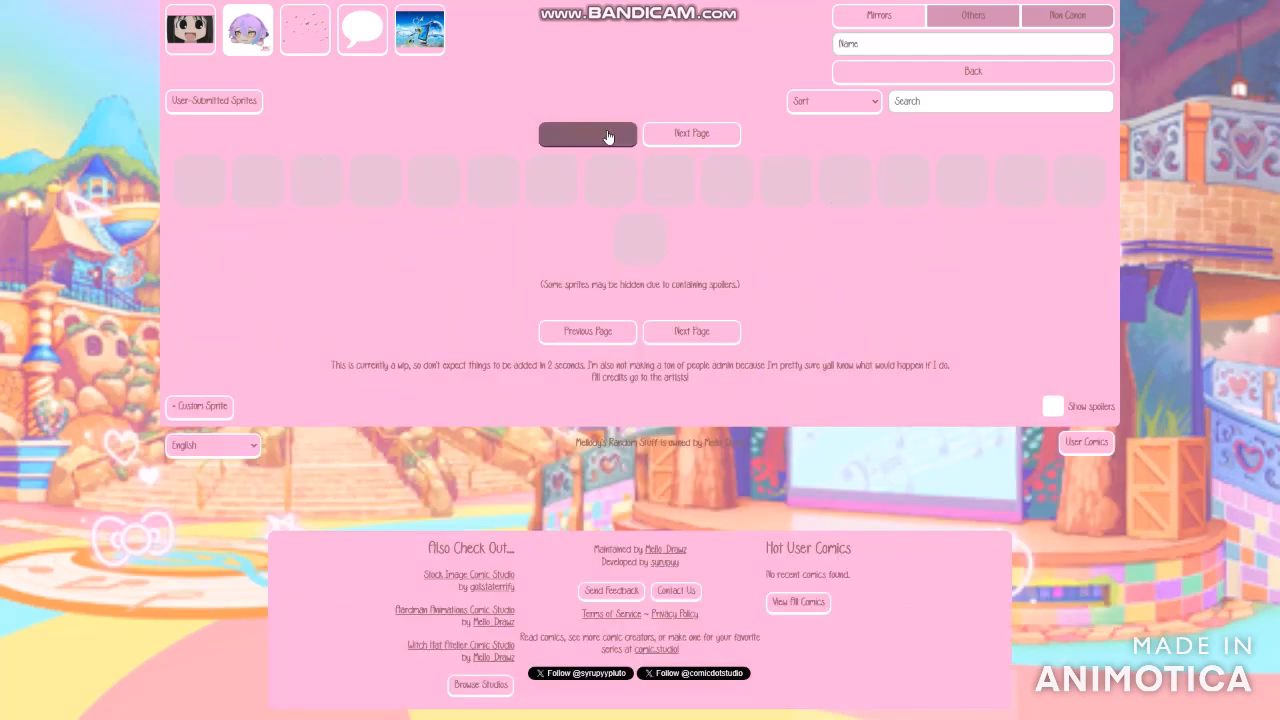
left_click(607, 136)
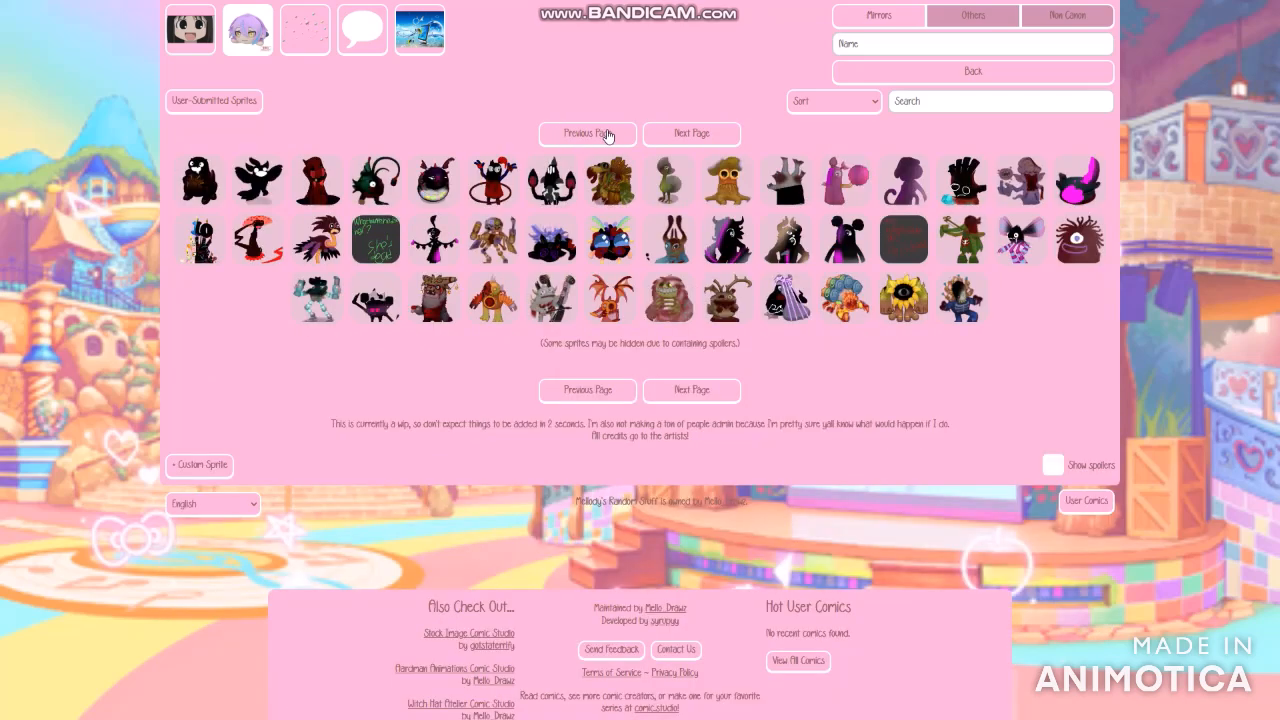
left_click(607, 135)
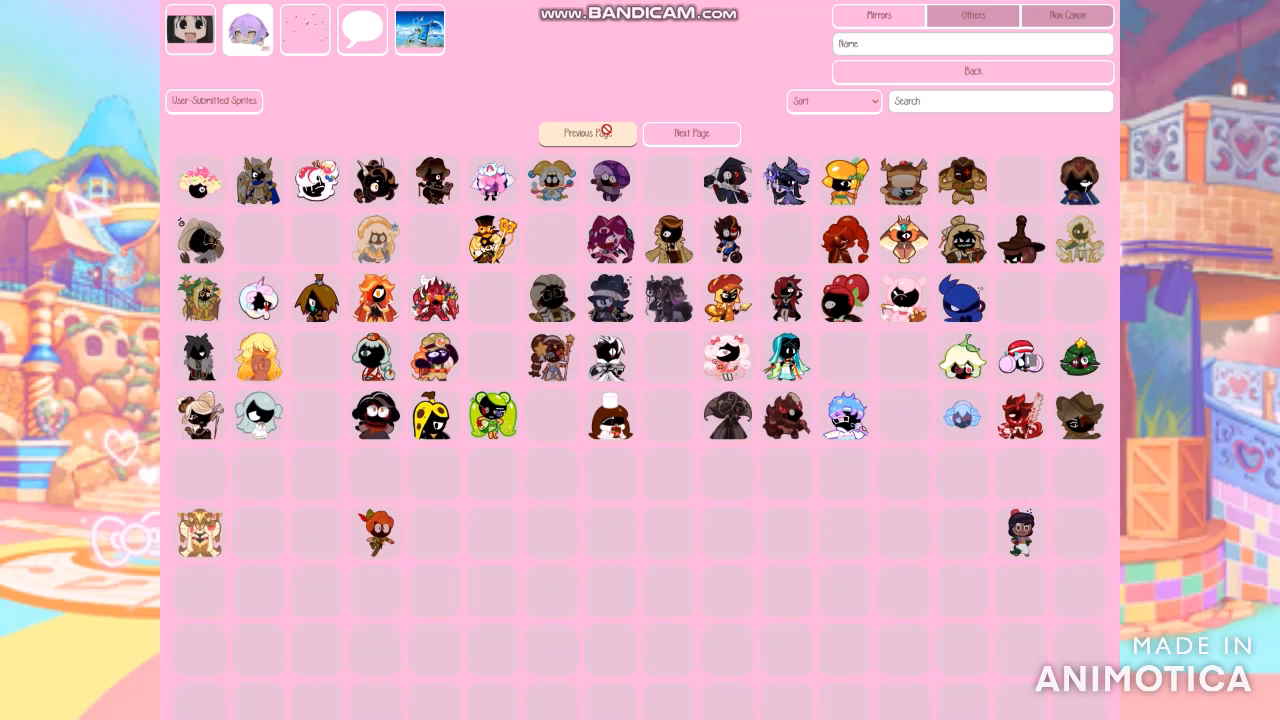
Step: Page forward again through the Mirrors characters from the first page to the last
left_click(680, 133)
left_click(603, 134)
left_click(692, 133)
left_click(692, 133)
left_click(692, 133)
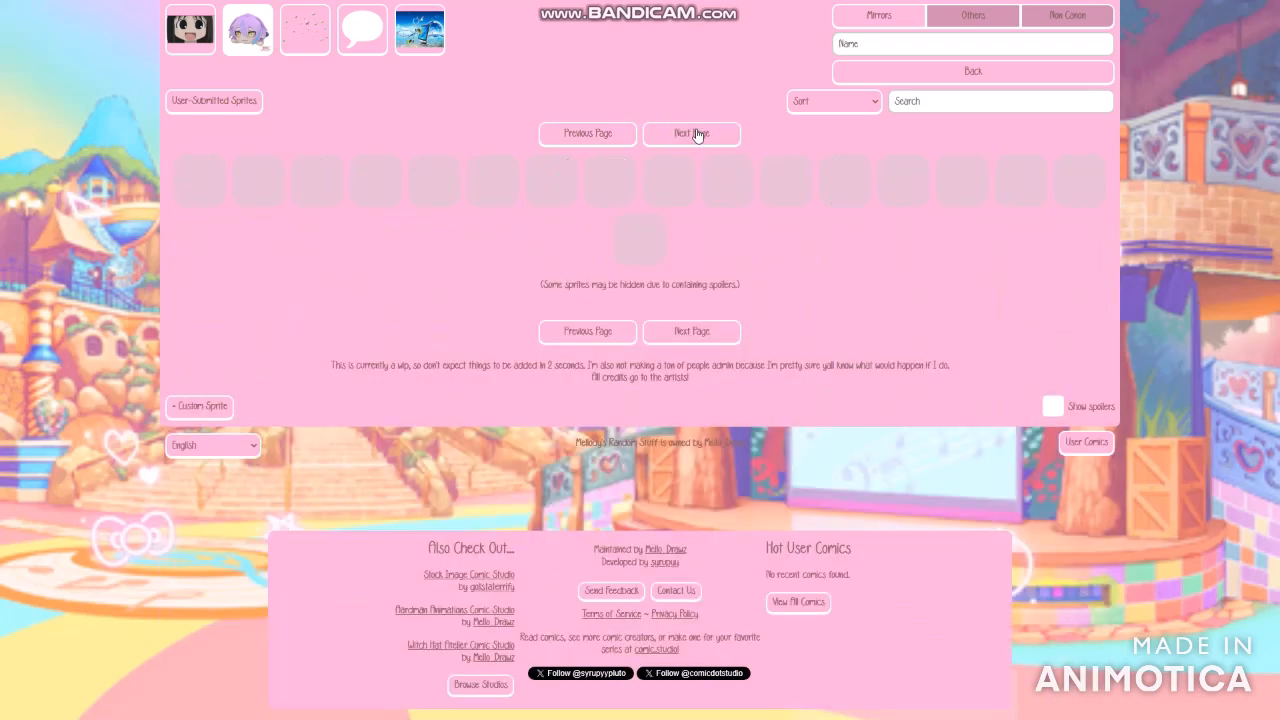
left_click(696, 133)
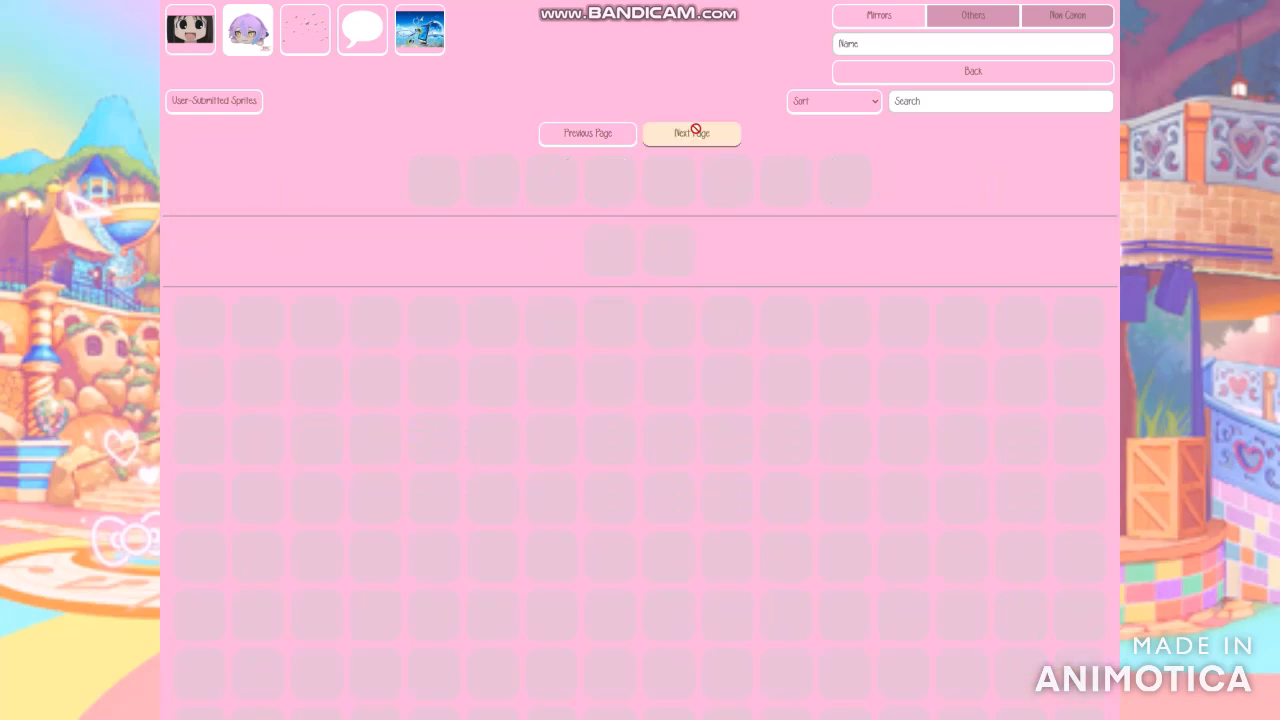
Step: From Mirror Comic Studio's Others characters, place the frowning red-hooded cookie holding two cherry bombs in the third comic panel
left_click(978, 20)
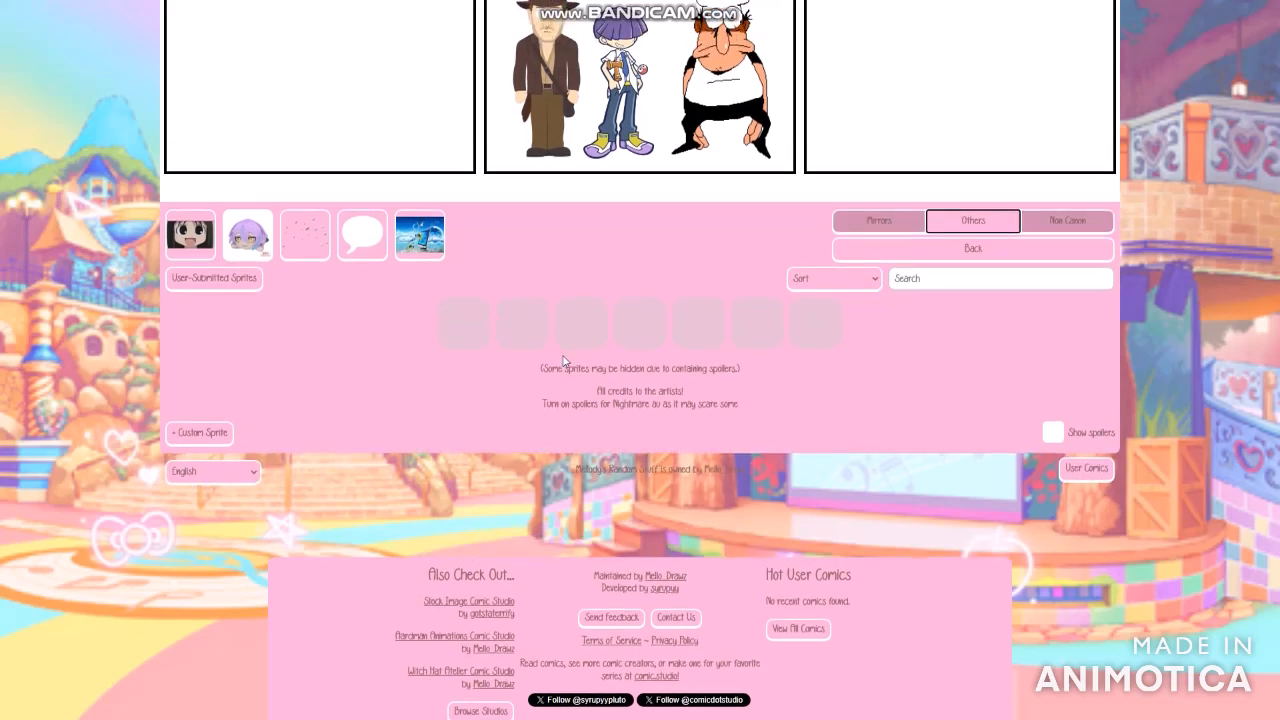
scroll(498, 289, "up", 3)
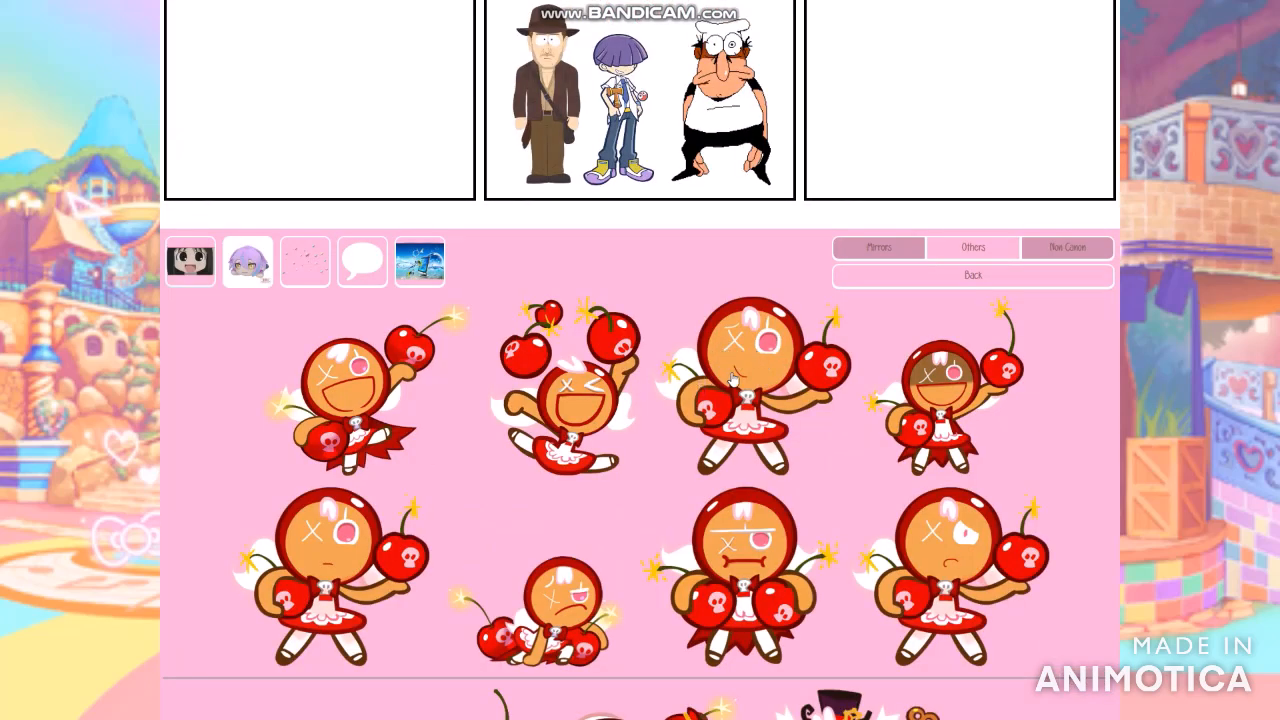
scroll(733, 381, "down", 3)
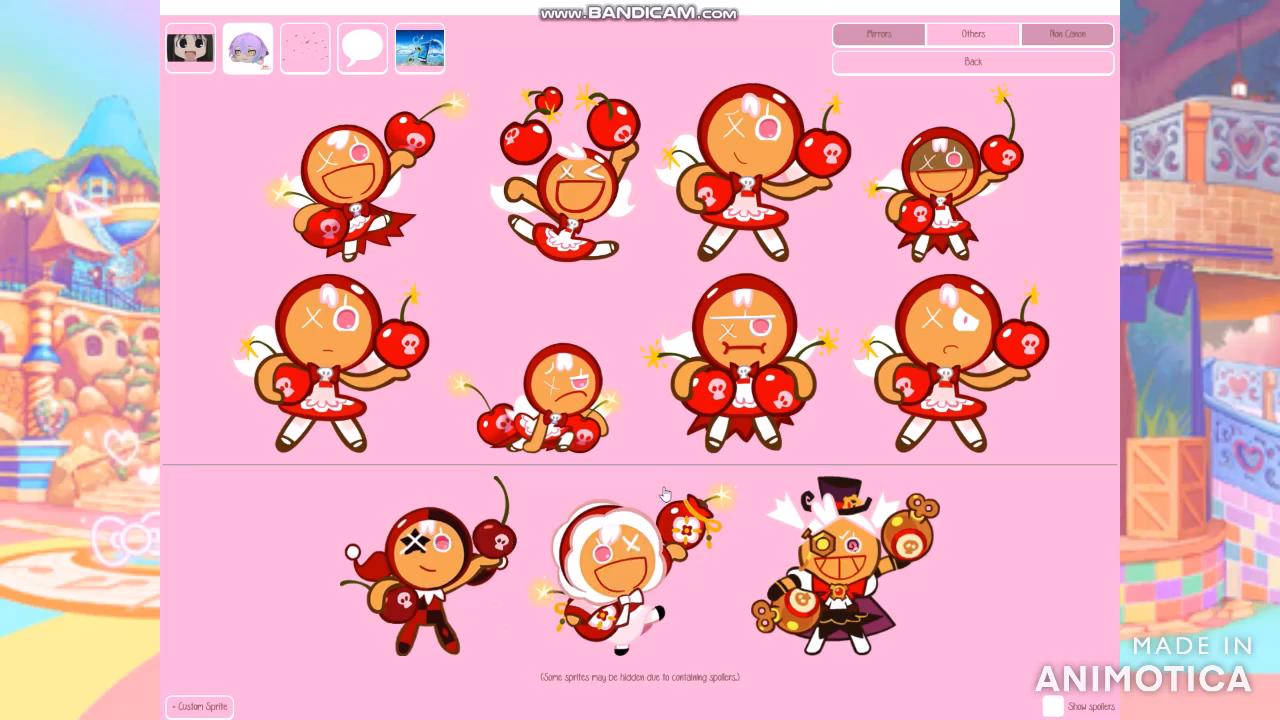
scroll(654, 449, "up", 1)
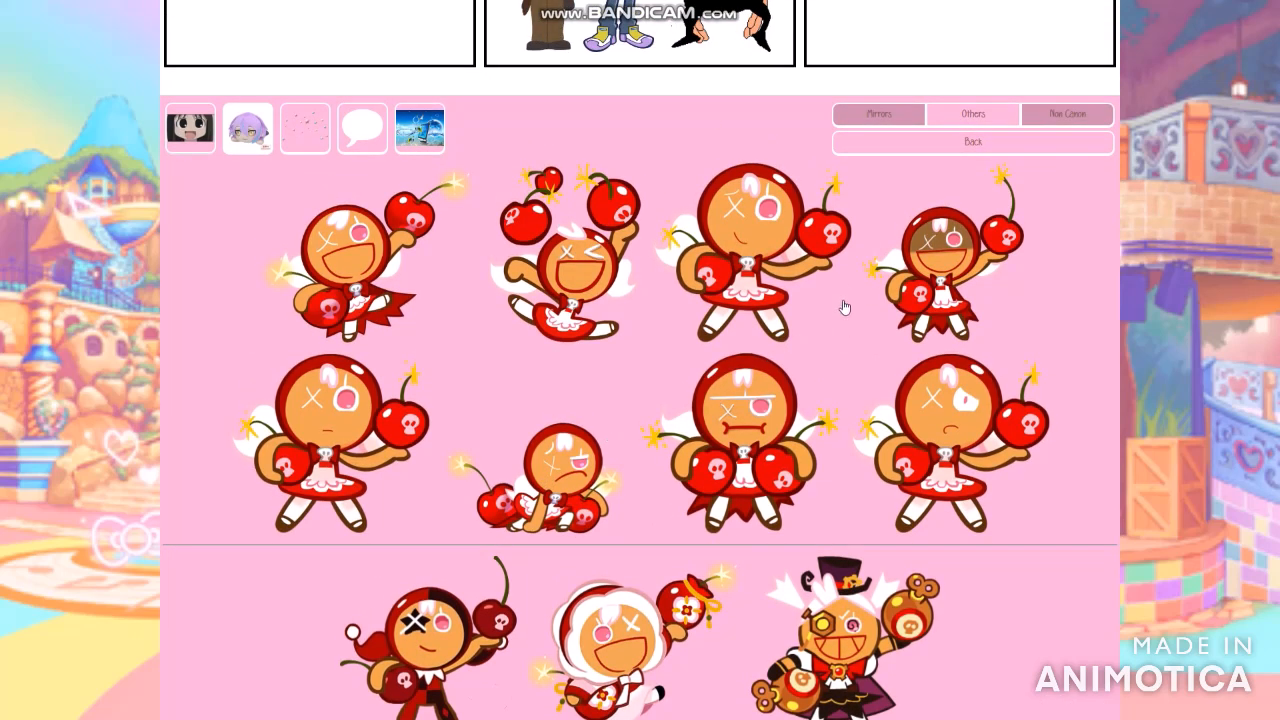
scroll(845, 307, "down", 1)
scroll(845, 307, "up", 1)
left_click(757, 420)
left_click_drag(680, 207, 928, 172)
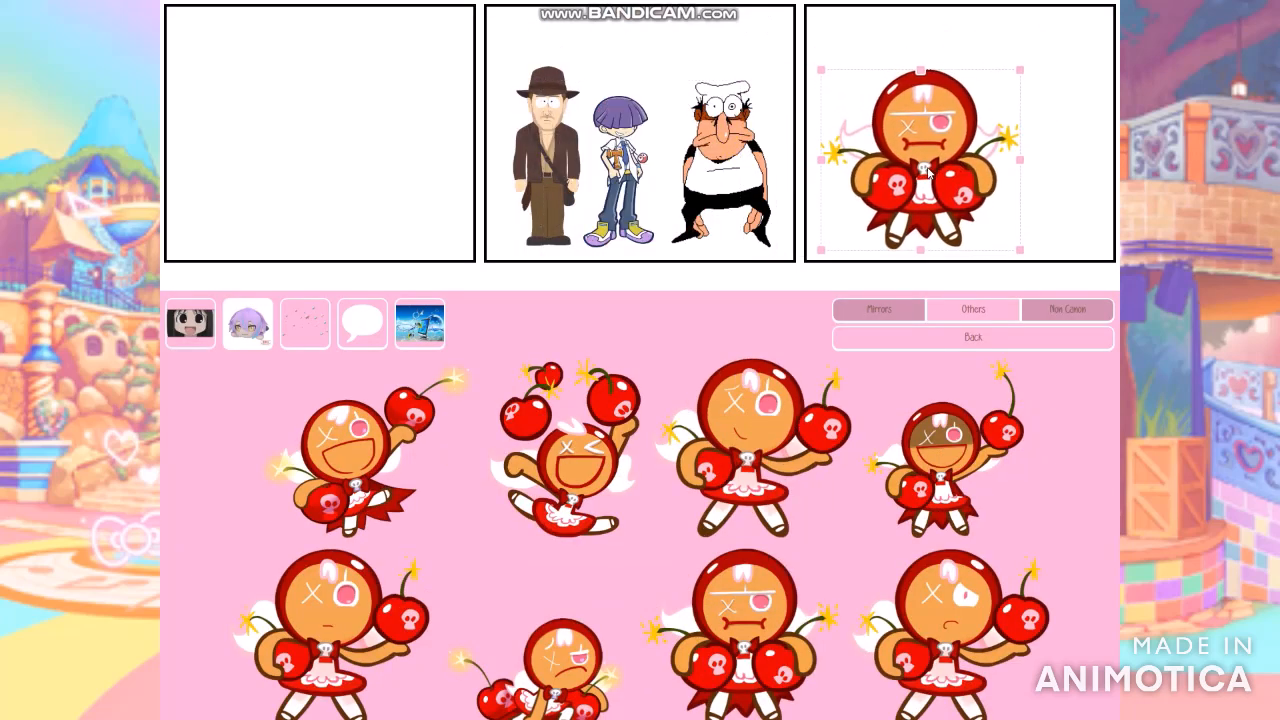
Step: Look through the OCs group and its second subgroup in Mirror Comic Studio's Others, then return to the studio's own characters
left_click(1035, 340)
scroll(865, 357, "up", 2)
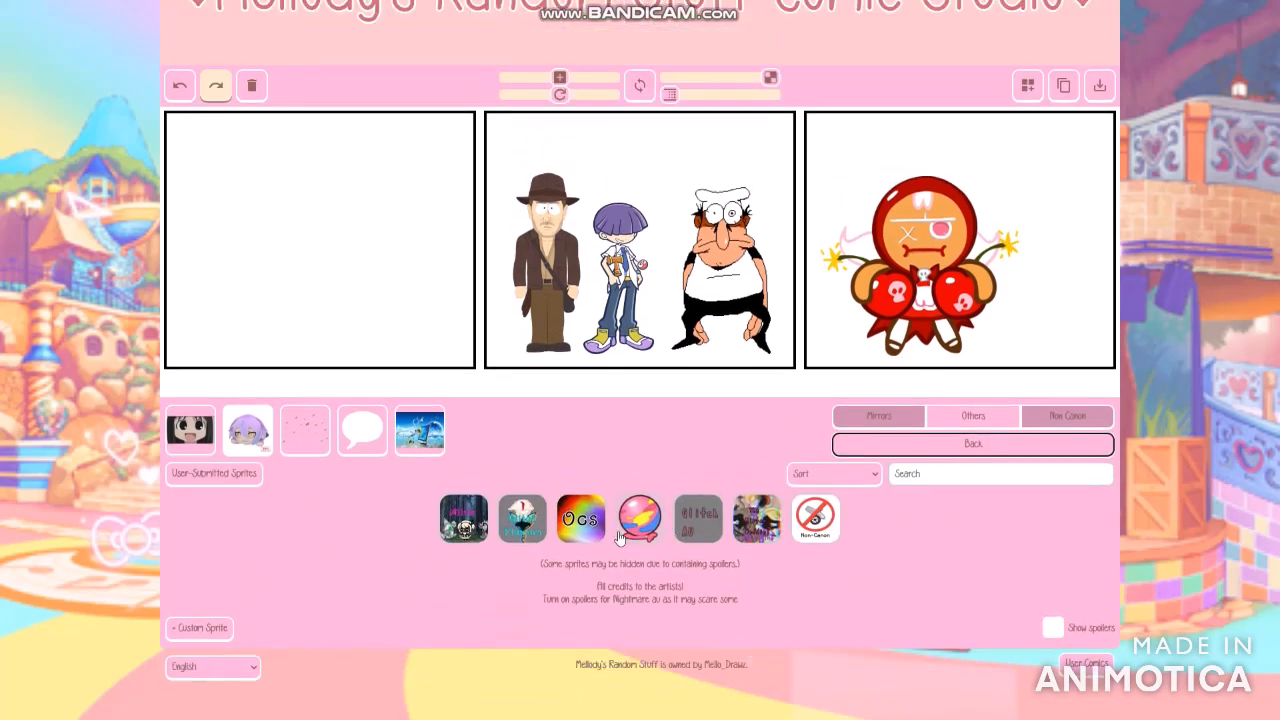
scroll(685, 474, "up", 1)
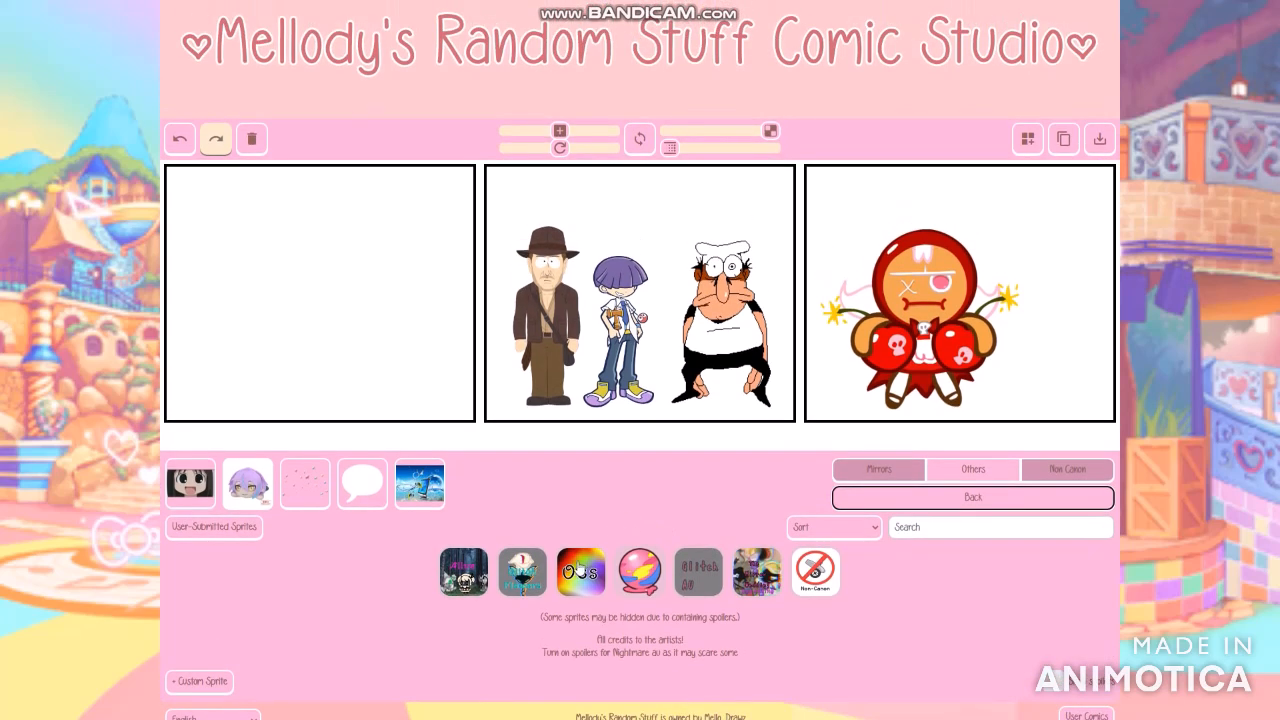
left_click(577, 568)
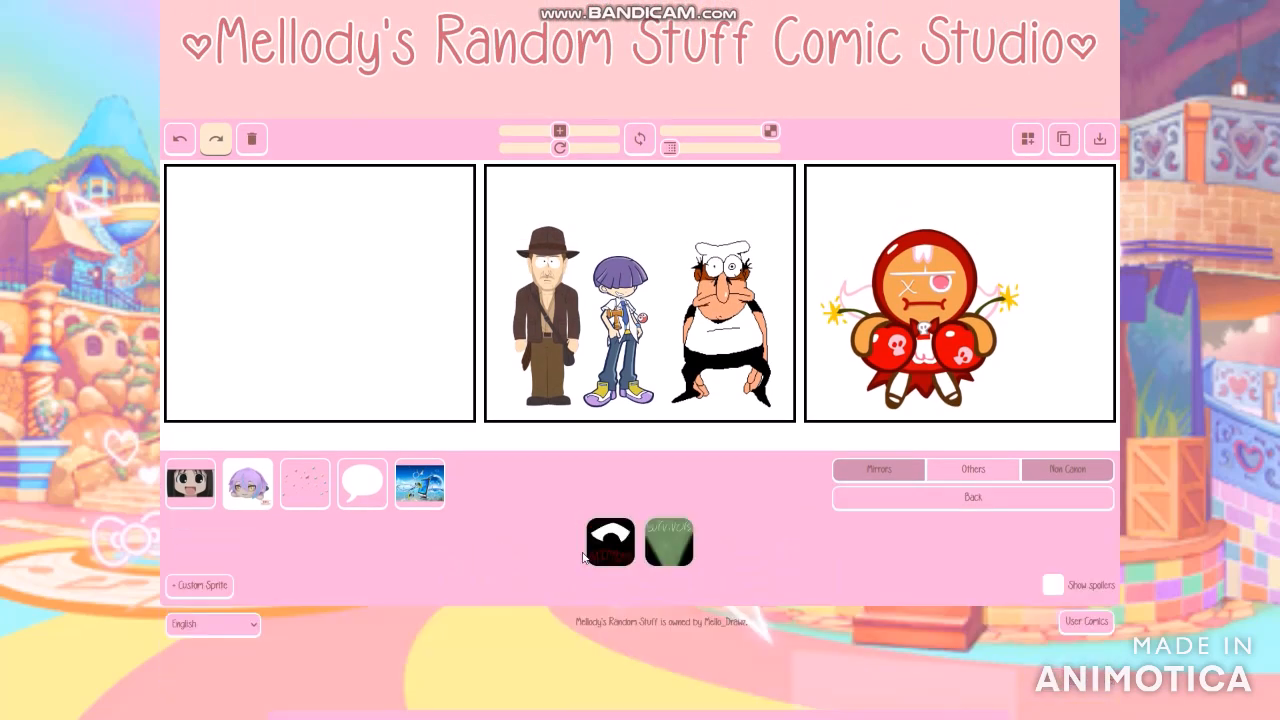
scroll(647, 505, "down", 1)
left_click(658, 515)
scroll(695, 465, "up", 2)
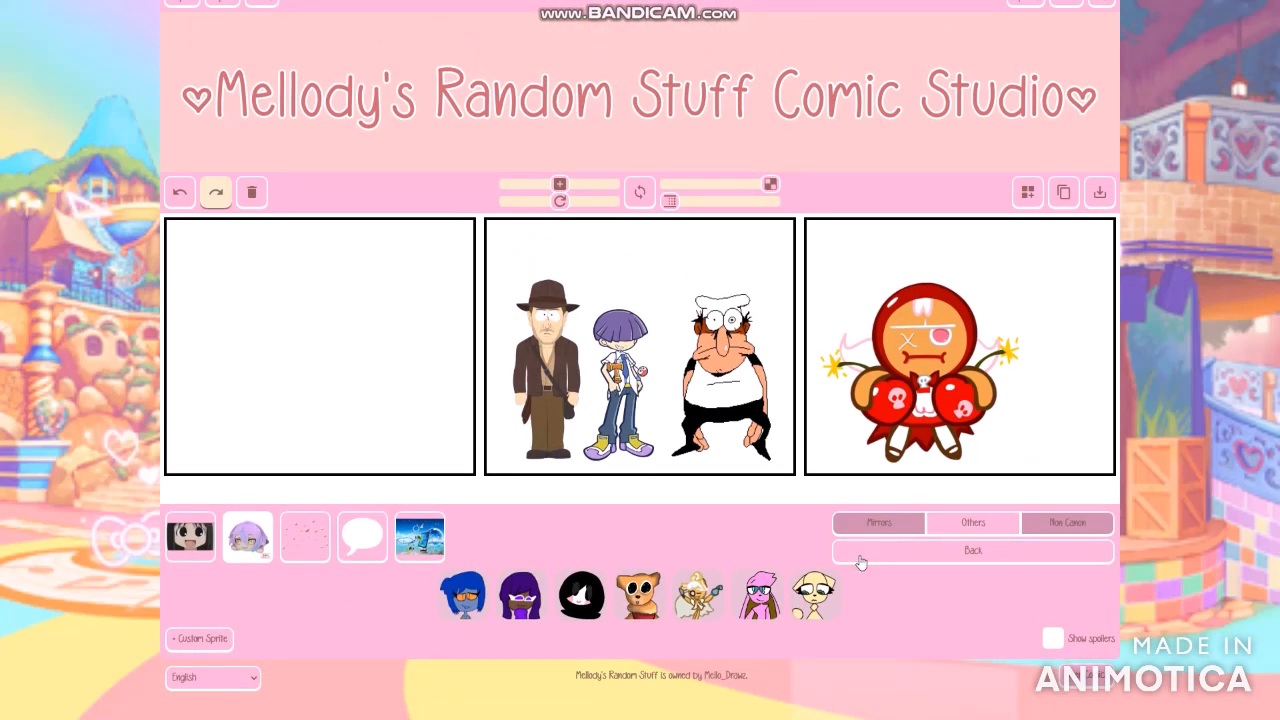
left_click(861, 557)
left_click(866, 553)
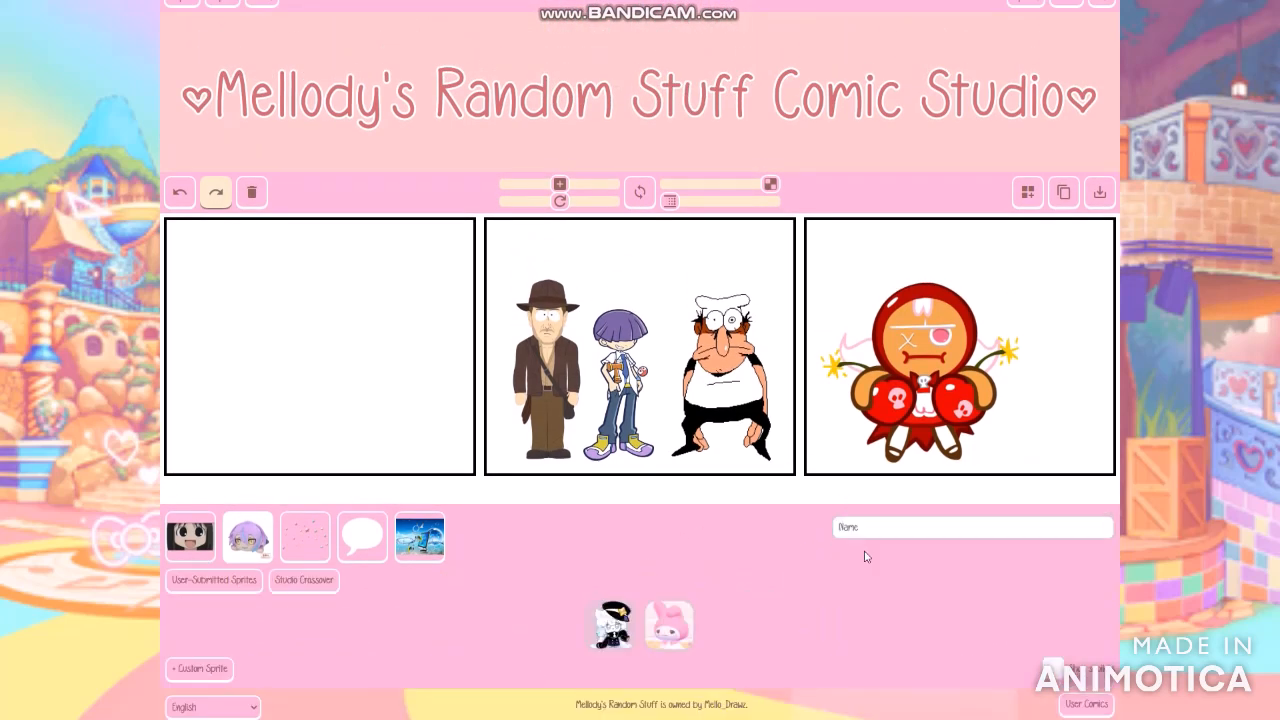
Step: View the pink rabbit character's sprite among the studio's own characters and return to the character list
scroll(562, 577, "down", 1)
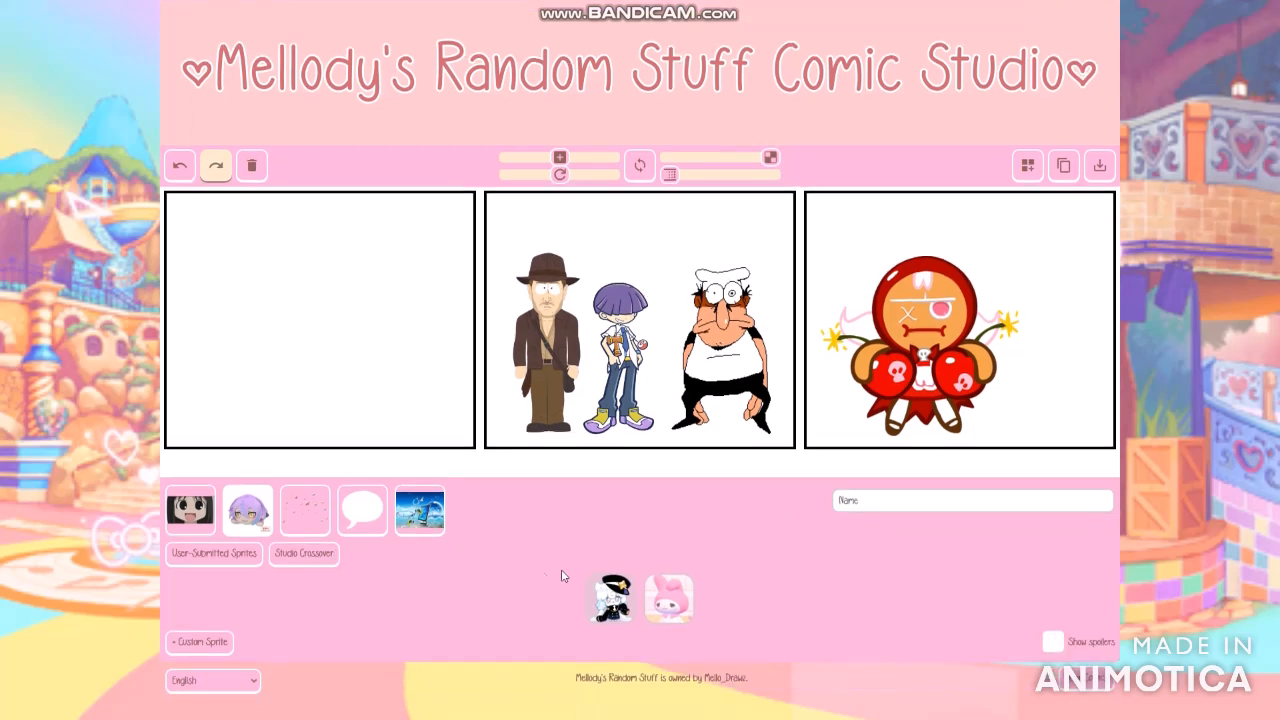
left_click(683, 594)
scroll(700, 500, "down", 5)
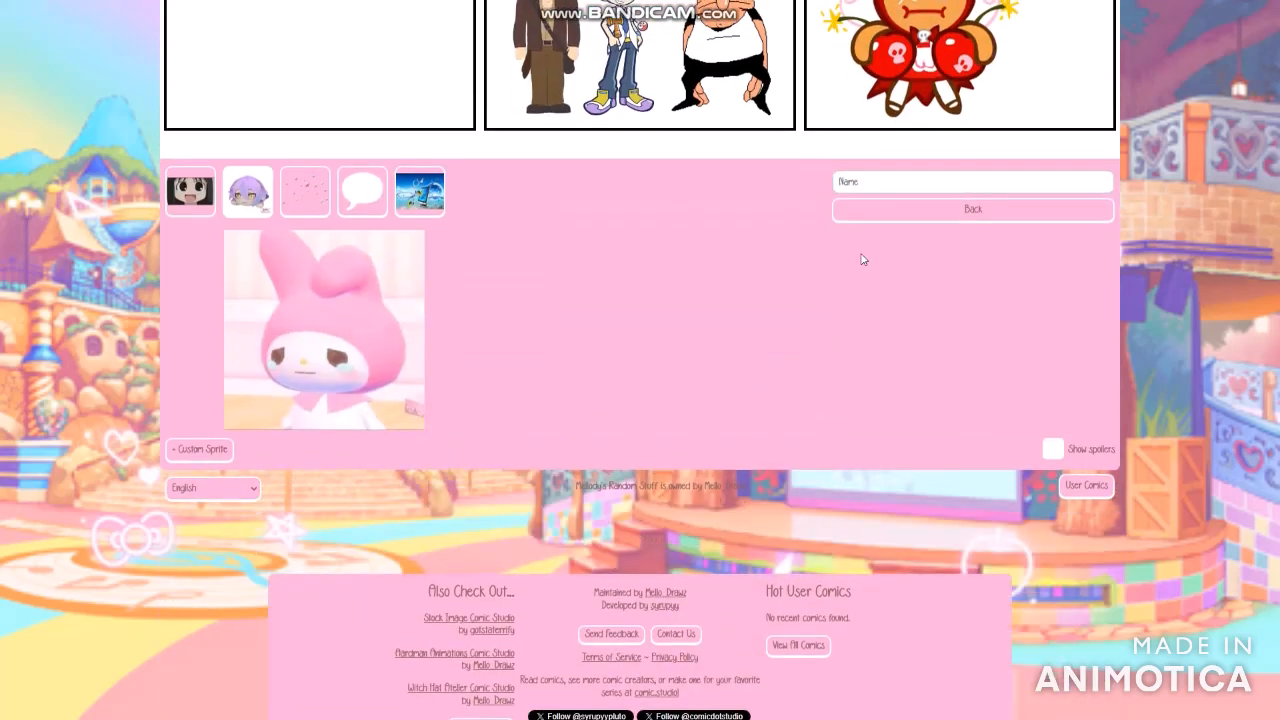
scroll(871, 346, "up", 3)
left_click(855, 398)
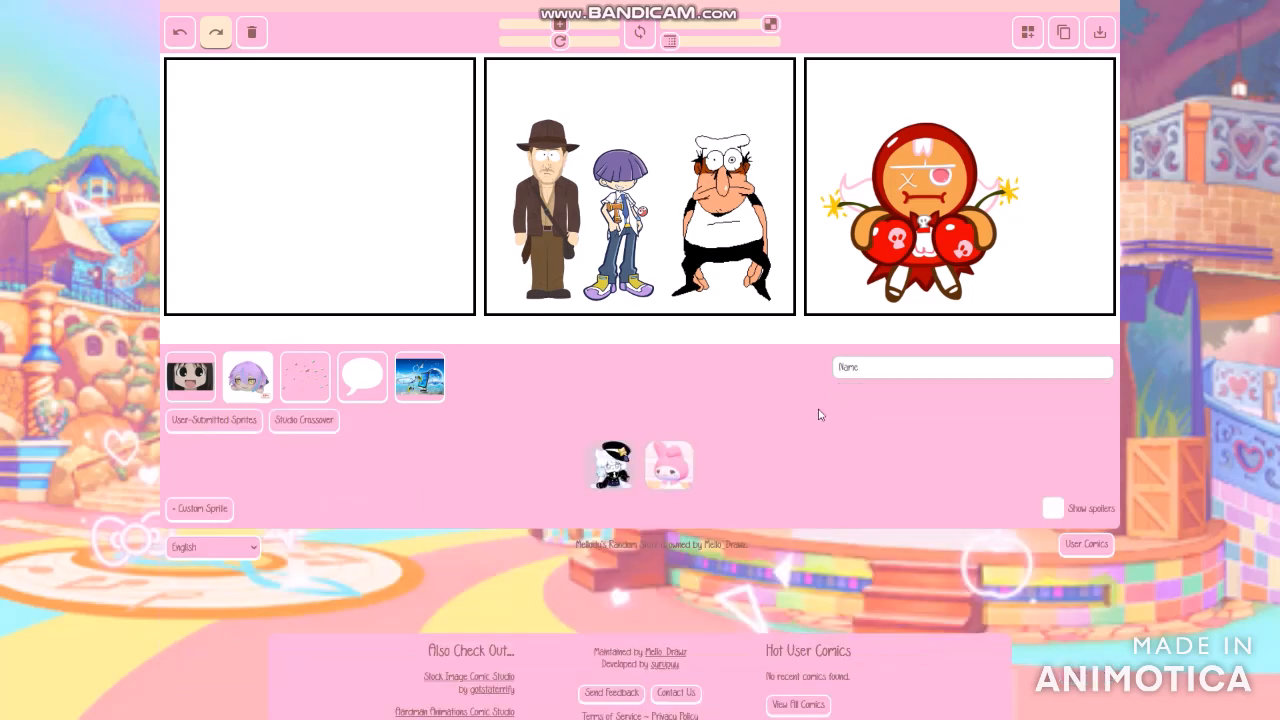
Step: Open the studio crossover list and page forward through the studios to the fifth page
left_click(307, 423)
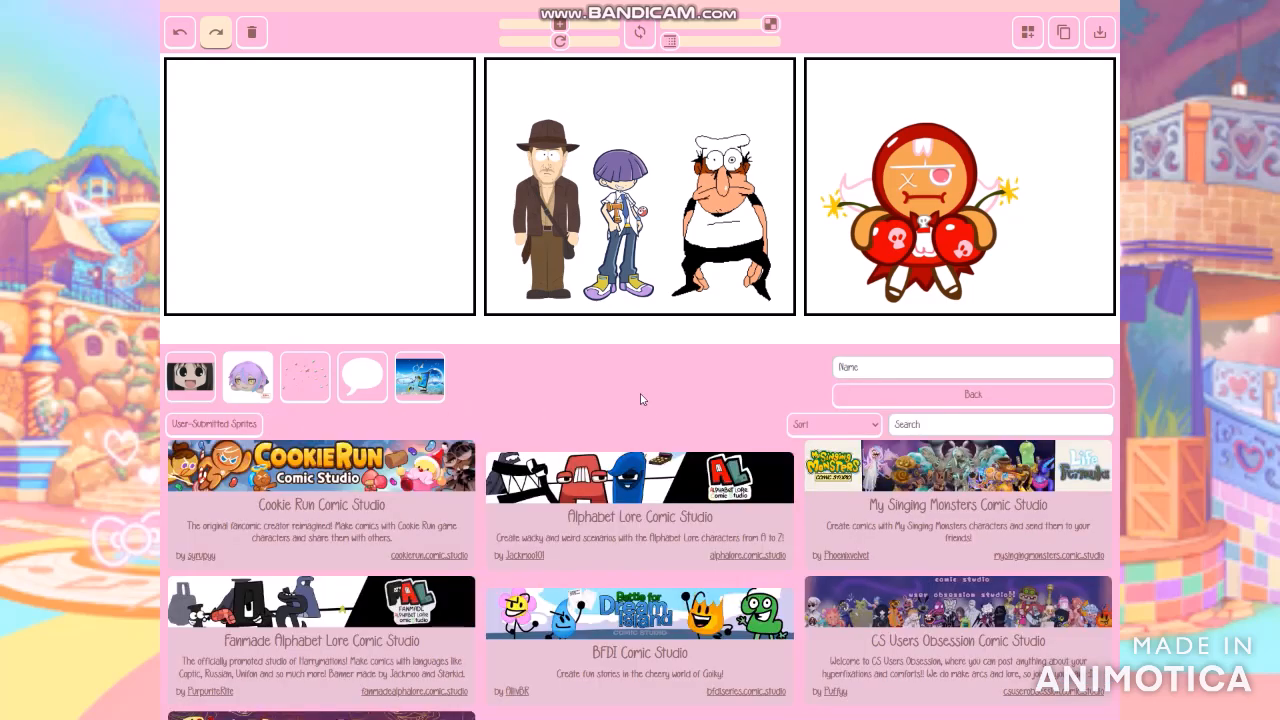
scroll(655, 404, "down", 3)
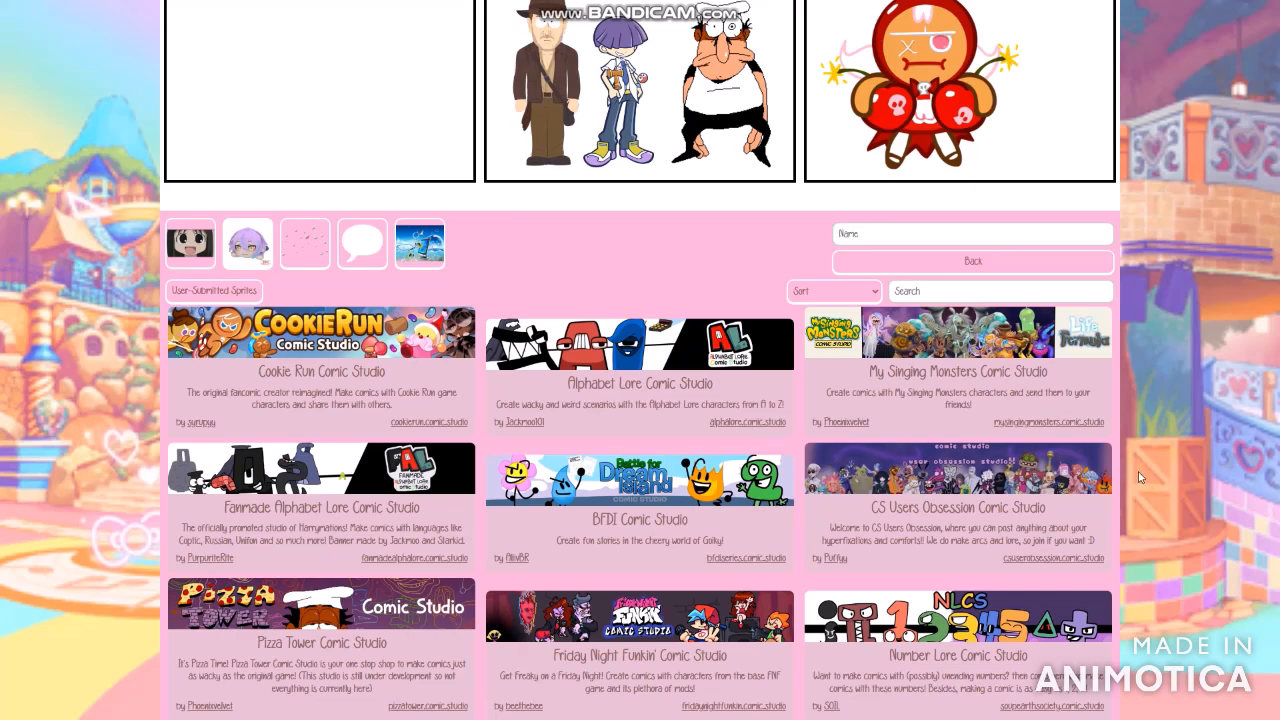
scroll(1060, 476, "down", 5)
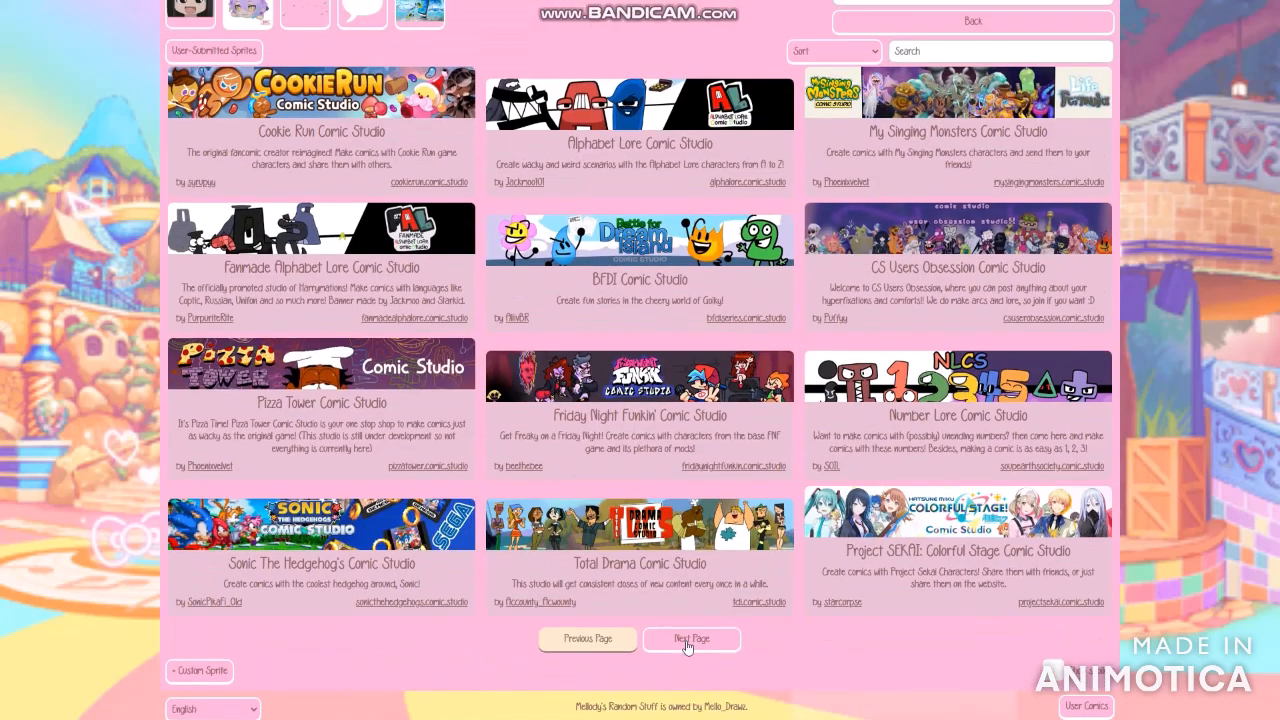
left_click(686, 641)
scroll(700, 630, "down", 5)
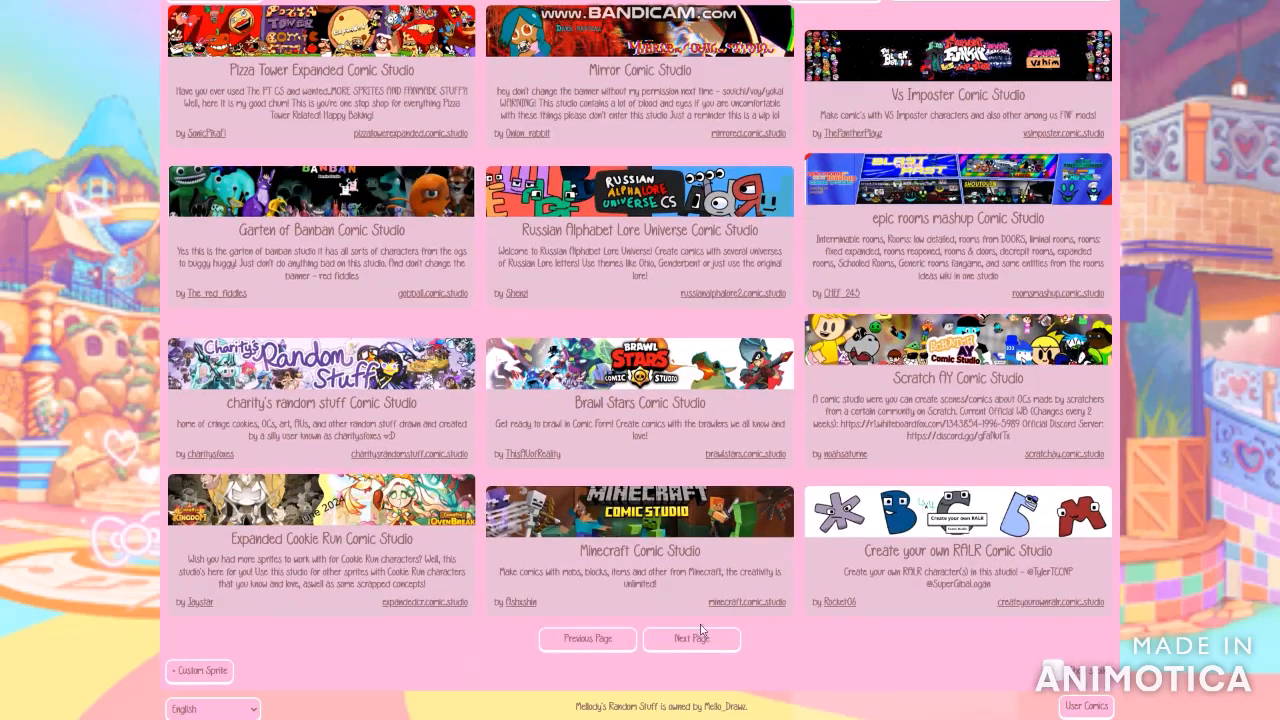
left_click(694, 638)
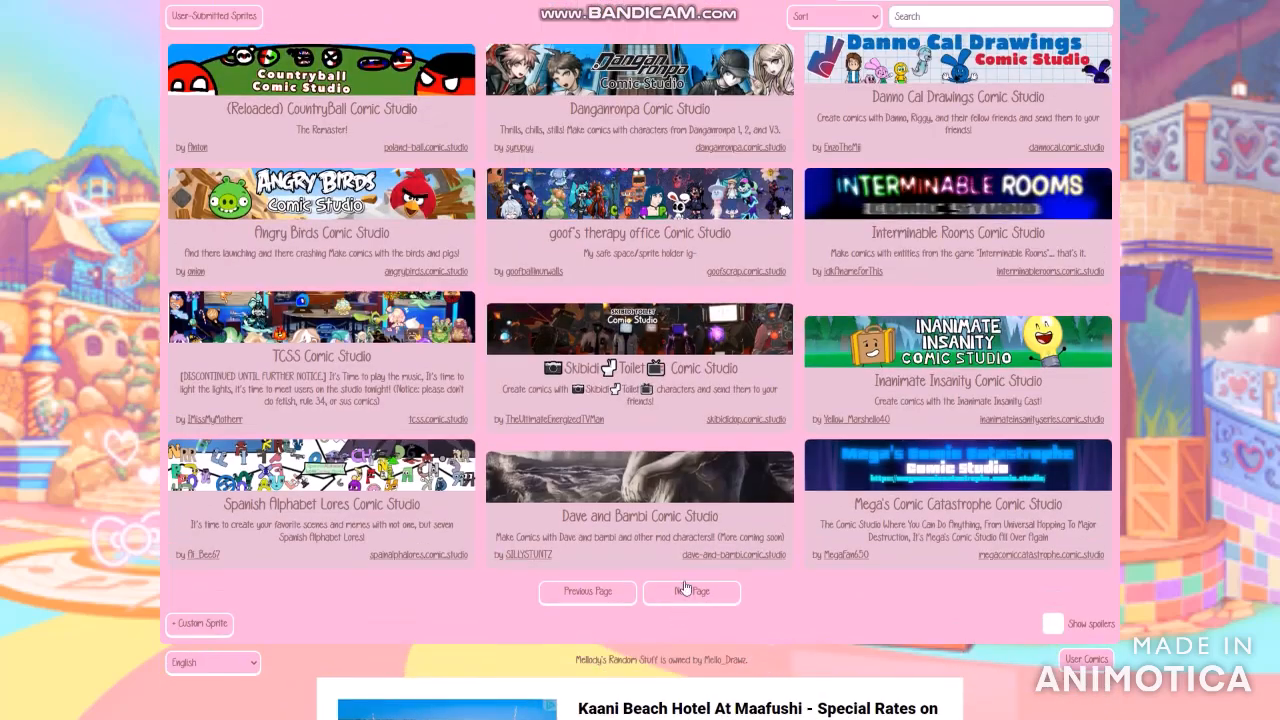
left_click(688, 588)
scroll(793, 580, "down", 5)
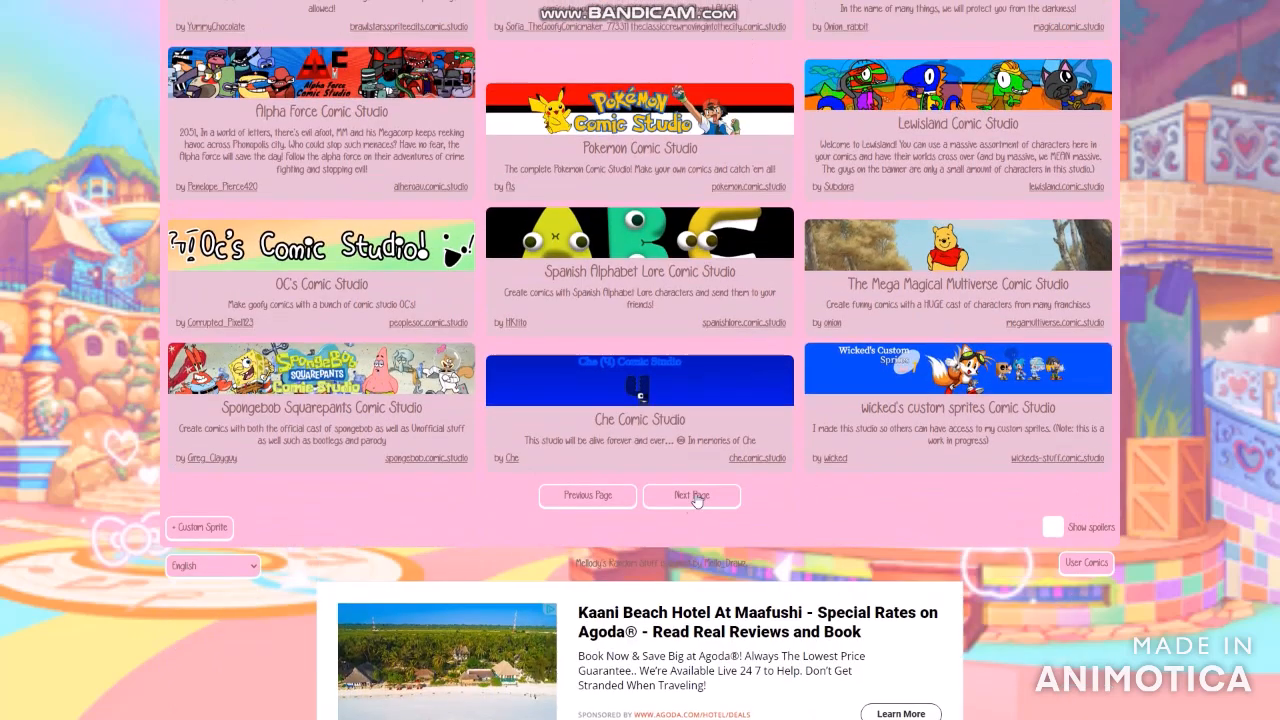
left_click(689, 491)
Step: Continue to the next page of crossover studios and open the one with Edits, Art, and Mascots, OCs and Shokki categories
scroll(800, 490, "up", 3)
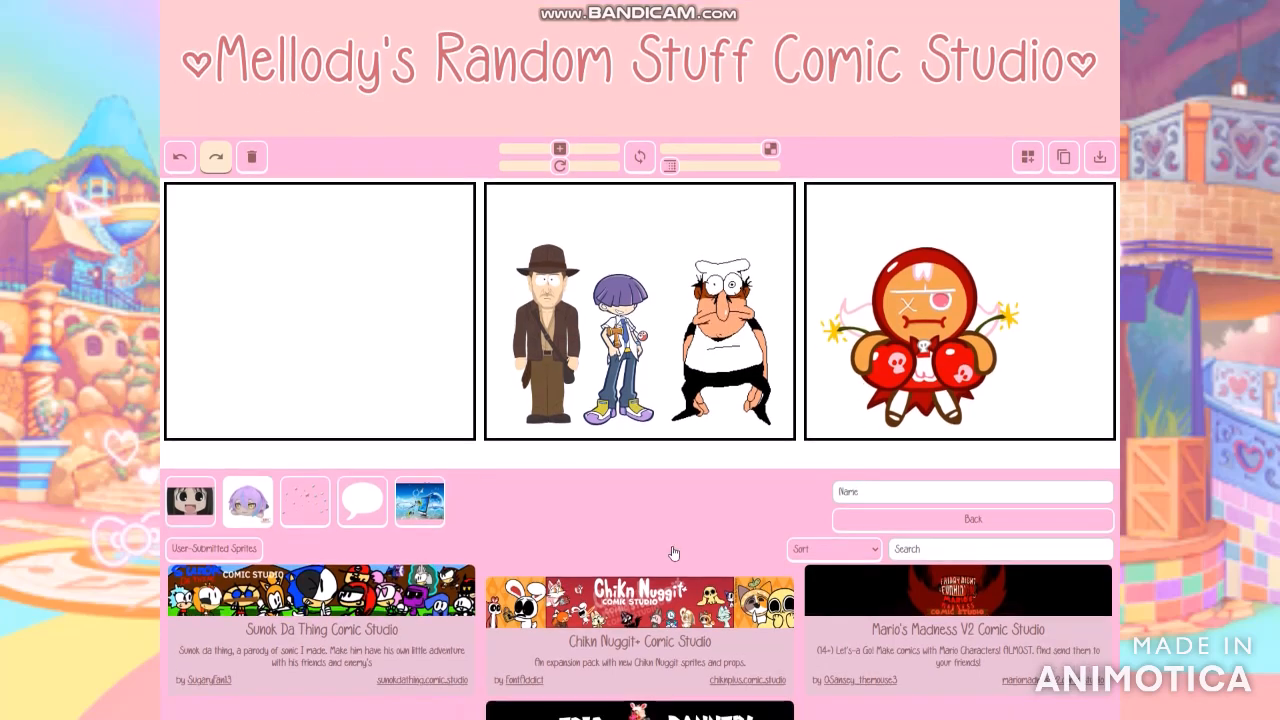
scroll(672, 552, "down", 4)
left_click(698, 577)
scroll(700, 450, "up", 3)
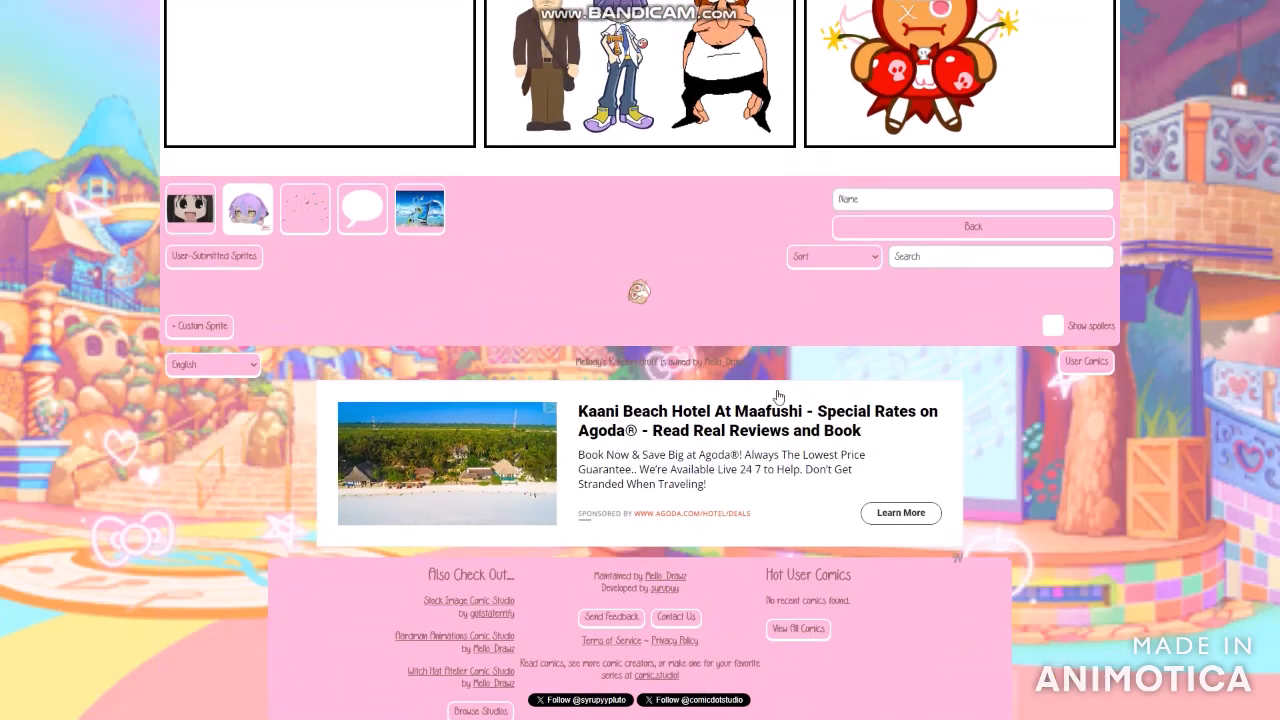
scroll(670, 500, "down", 1)
scroll(690, 470, "down", 2)
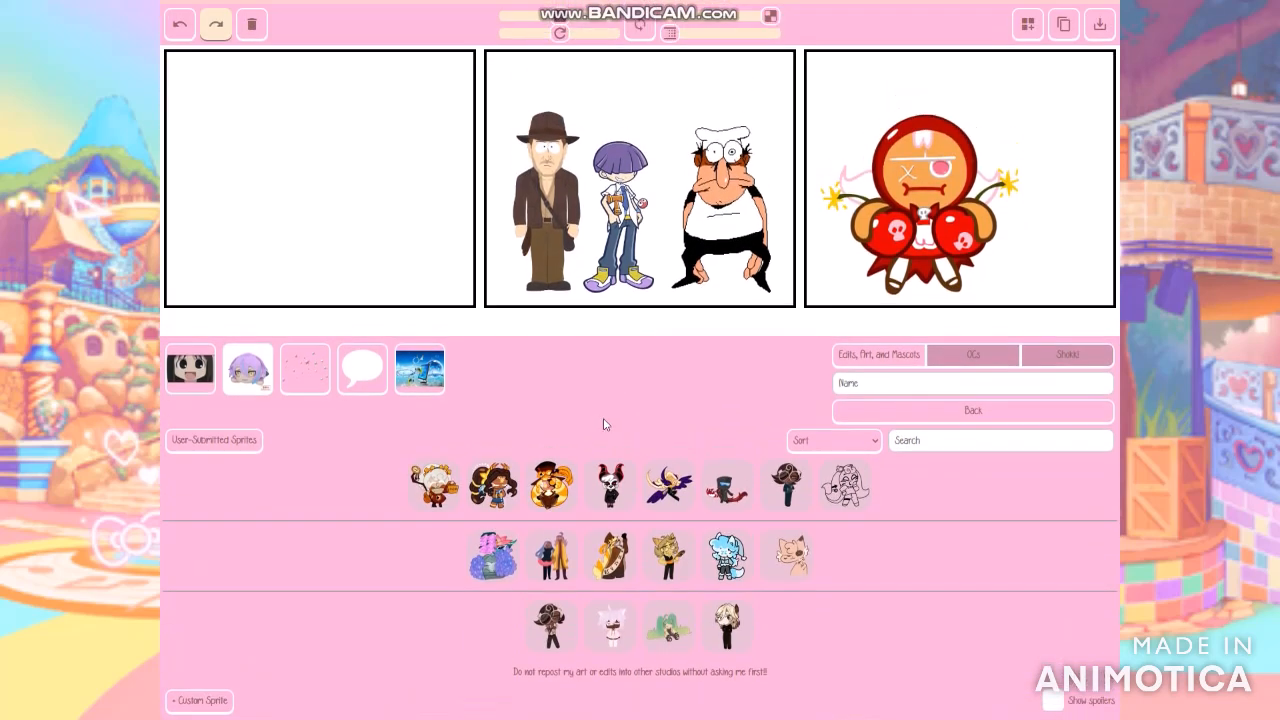
Step: Open the first group in Edits, Art, and Mascots and place the pigtailed cookie in brown beside the red-hooded cookie in the third panel
left_click(440, 500)
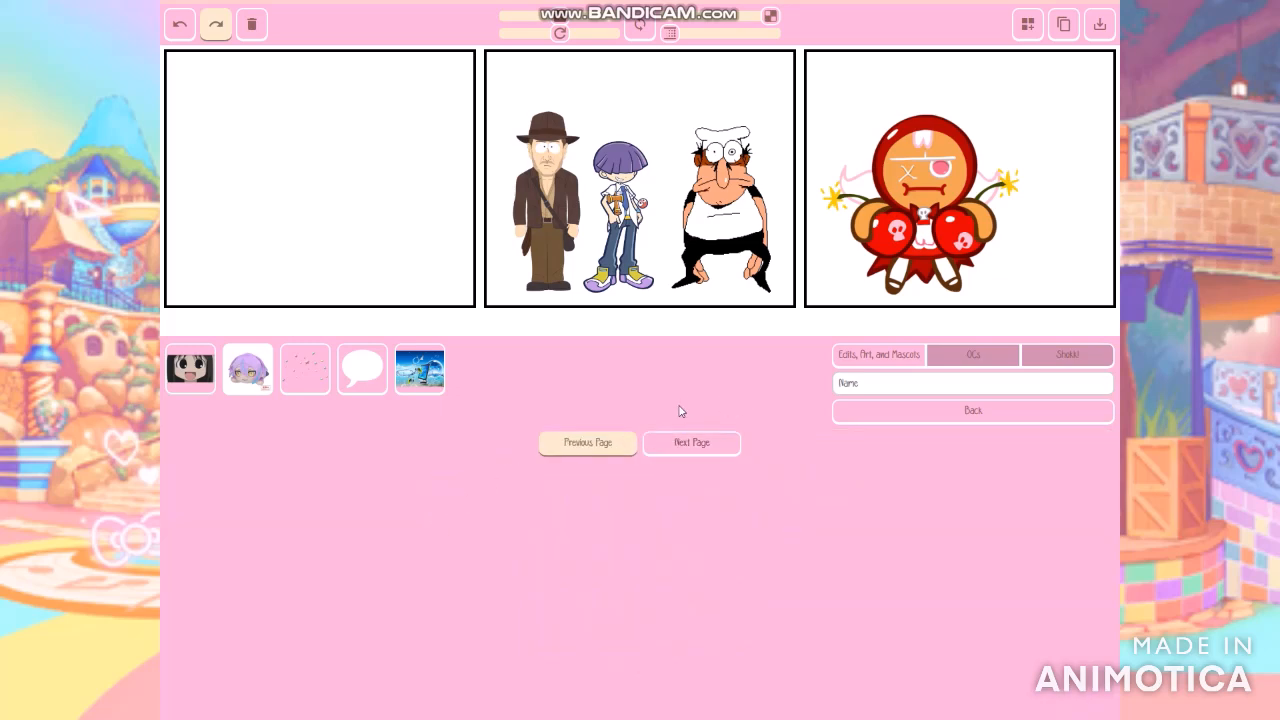
scroll(680, 411, "up", 1)
scroll(683, 430, "down", 1)
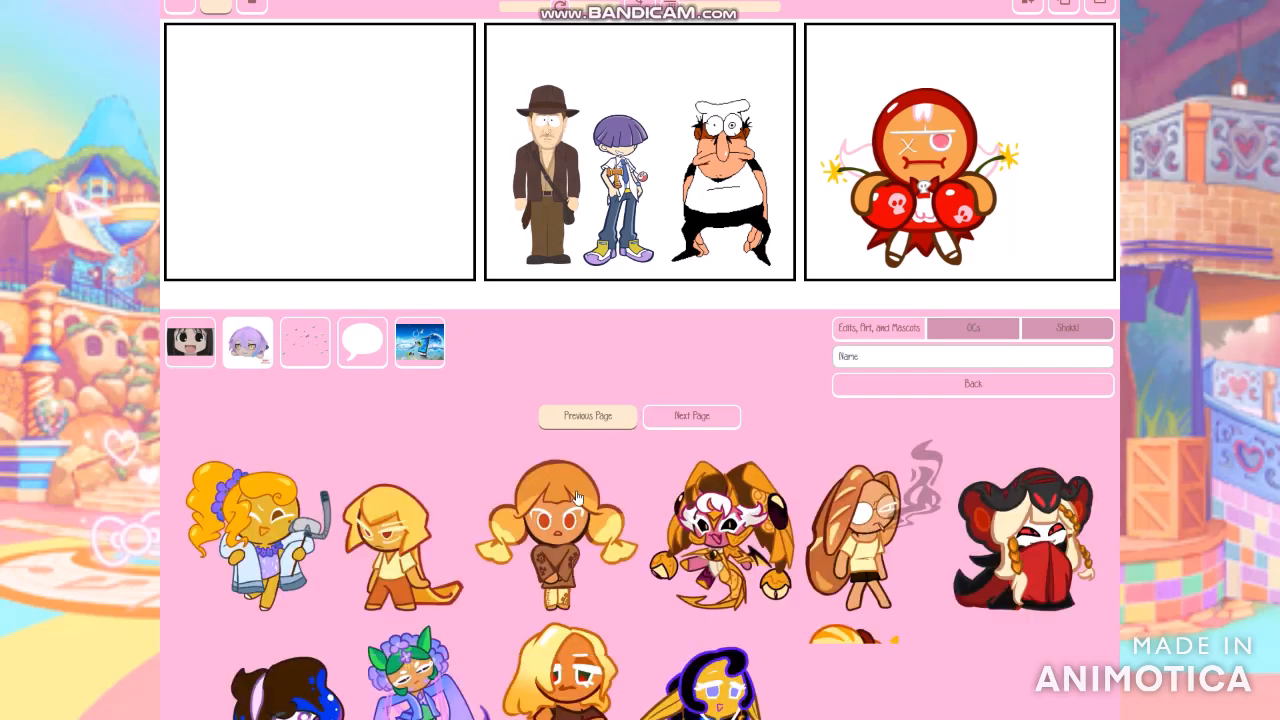
left_click_drag(558, 510, 968, 233)
scroll(323, 120, "up", 1)
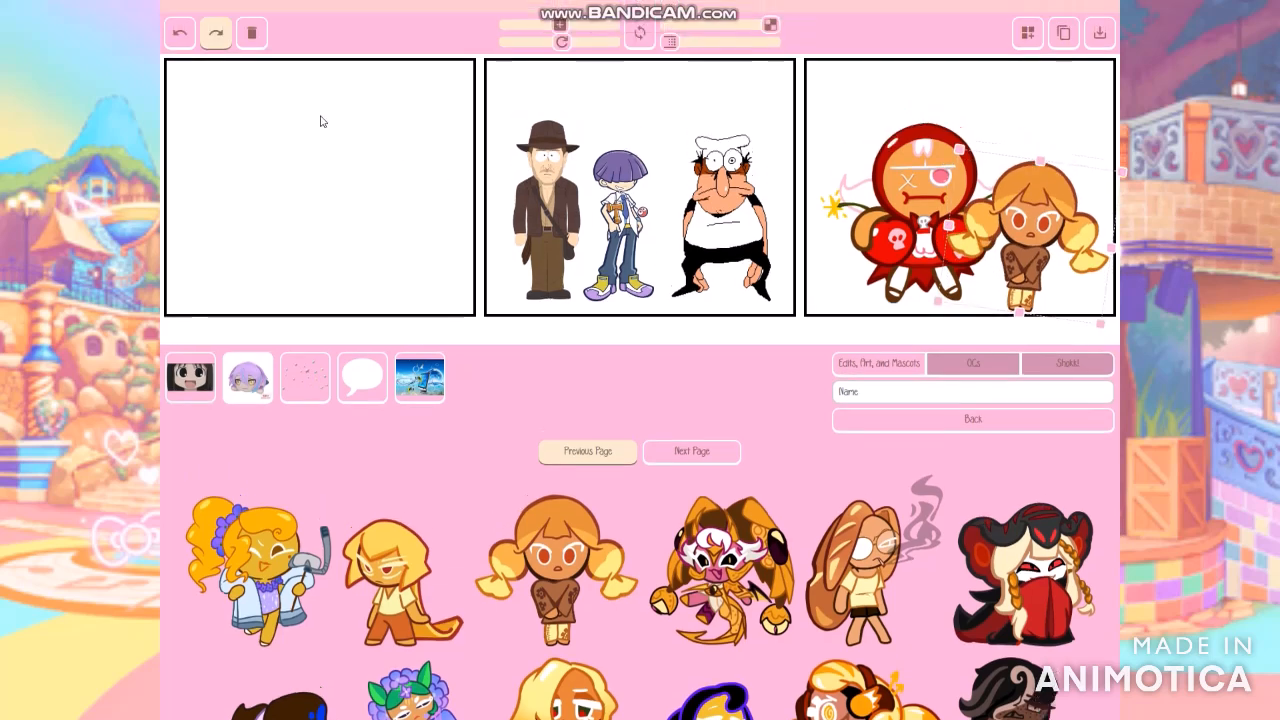
Step: Straighten and shrink the pigtailed cookie, then position it beside the red-hooded cookie's head near the third panel's right edge
left_click(963, 320)
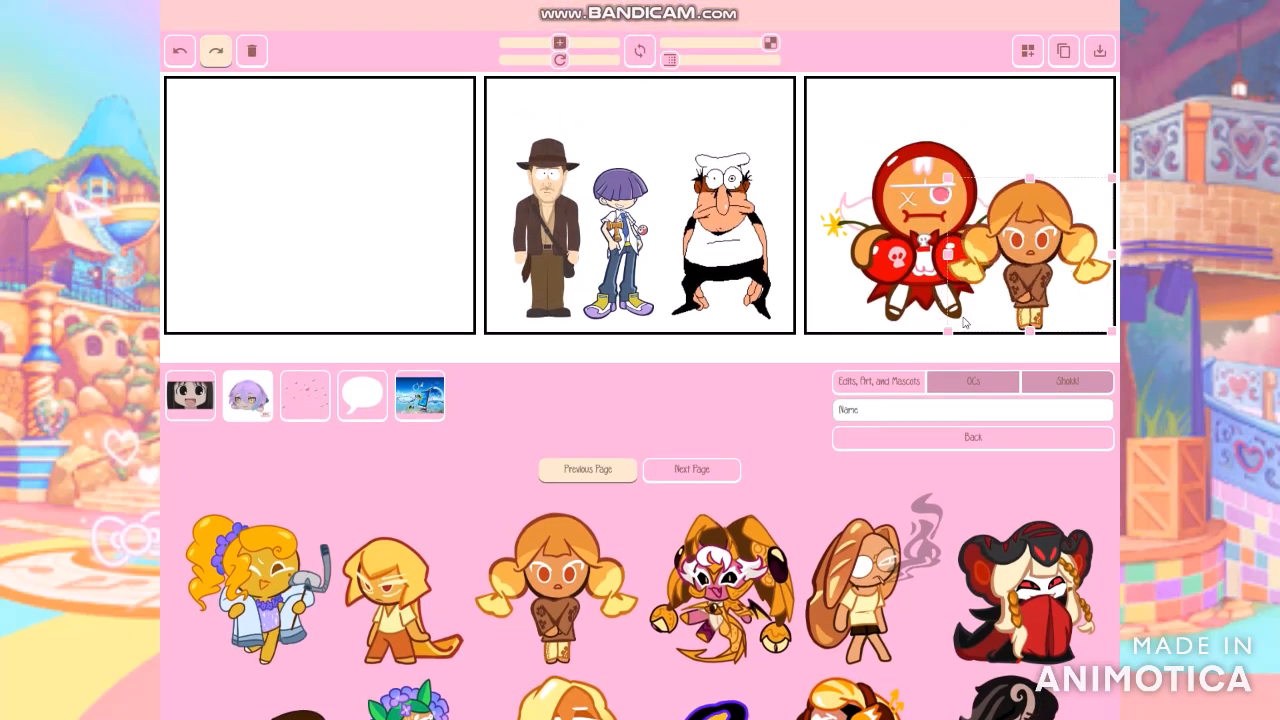
left_click(179, 52)
left_click_drag(1013, 225, 1073, 280)
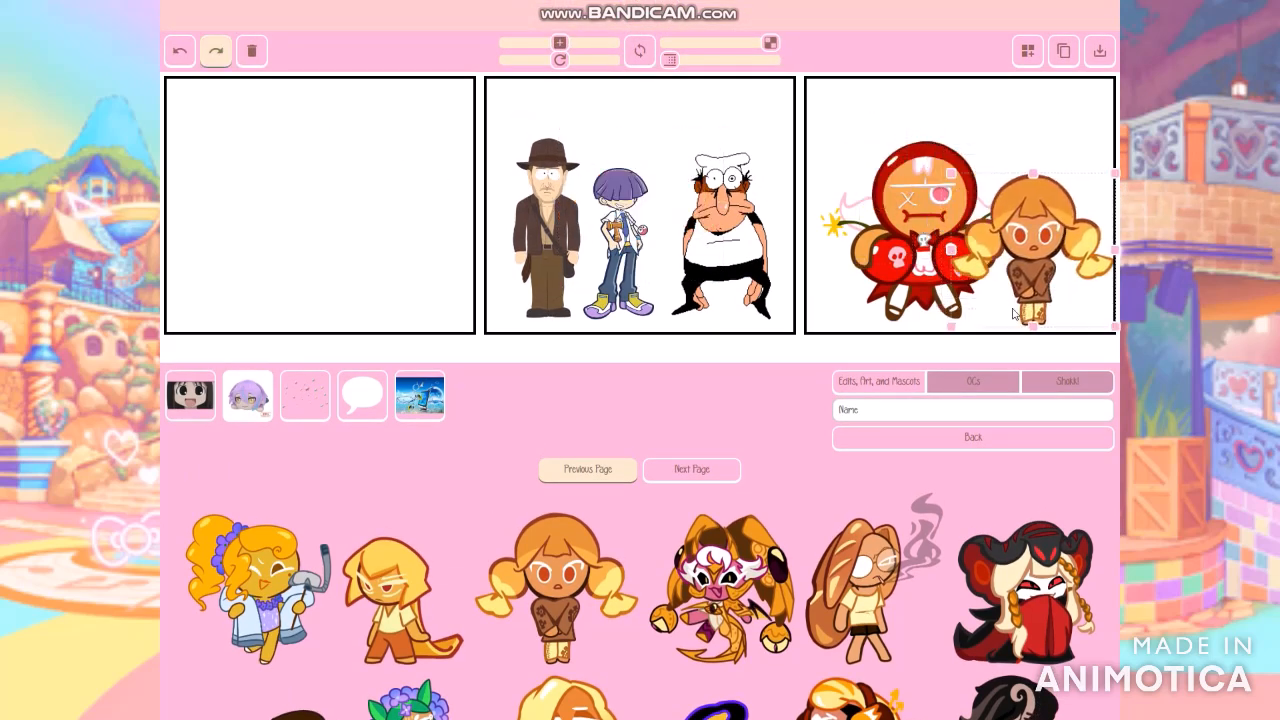
left_click_drag(1050, 222, 1044, 250)
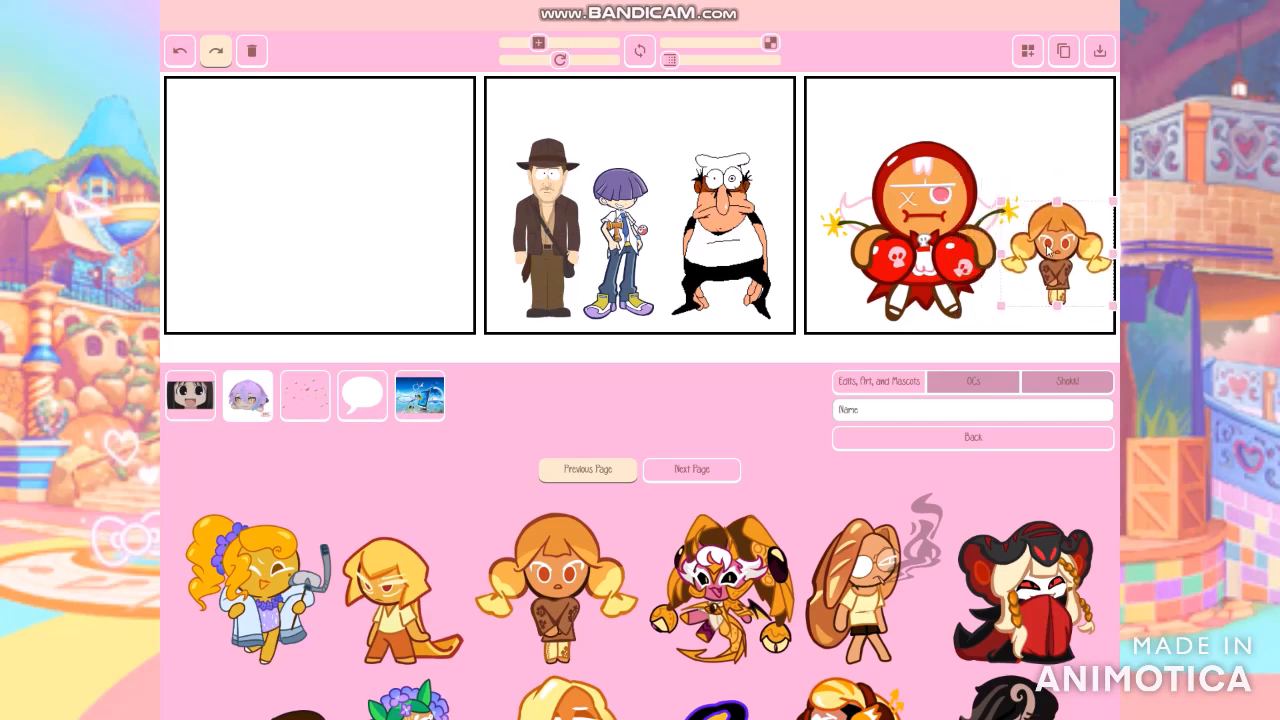
left_click(1193, 210)
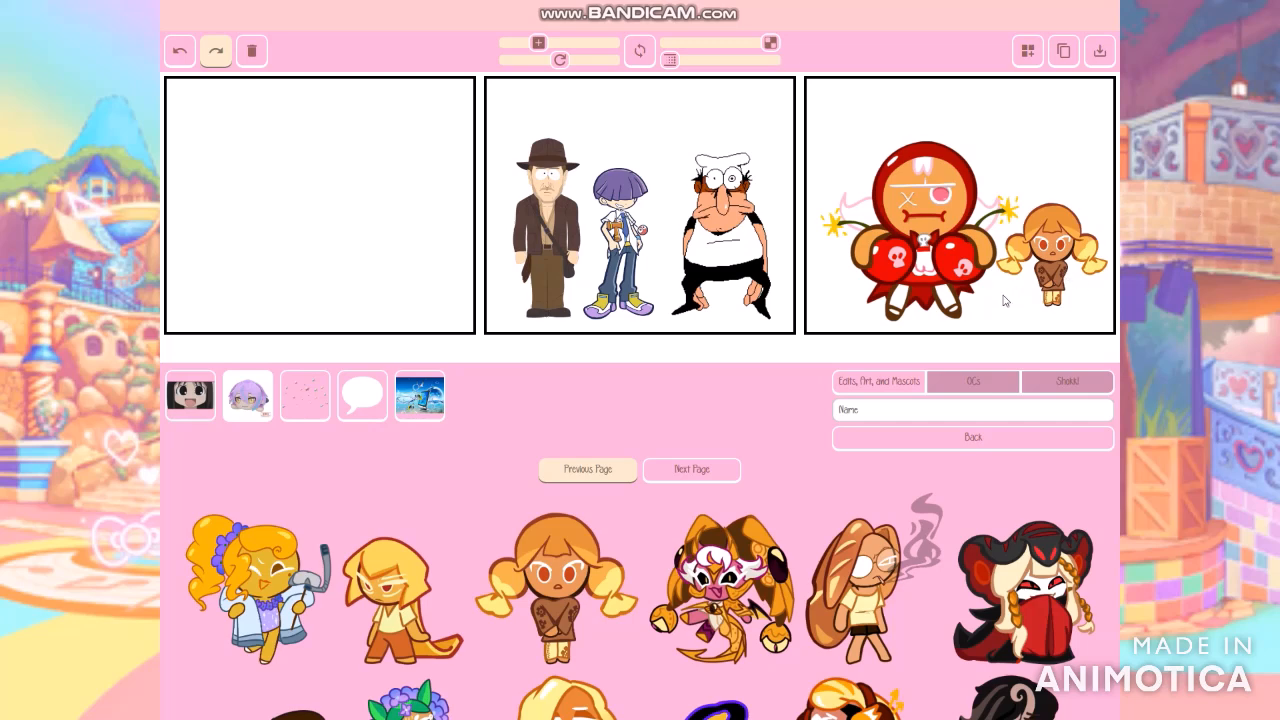
left_click_drag(1050, 250, 1045, 202)
left_click(1232, 214)
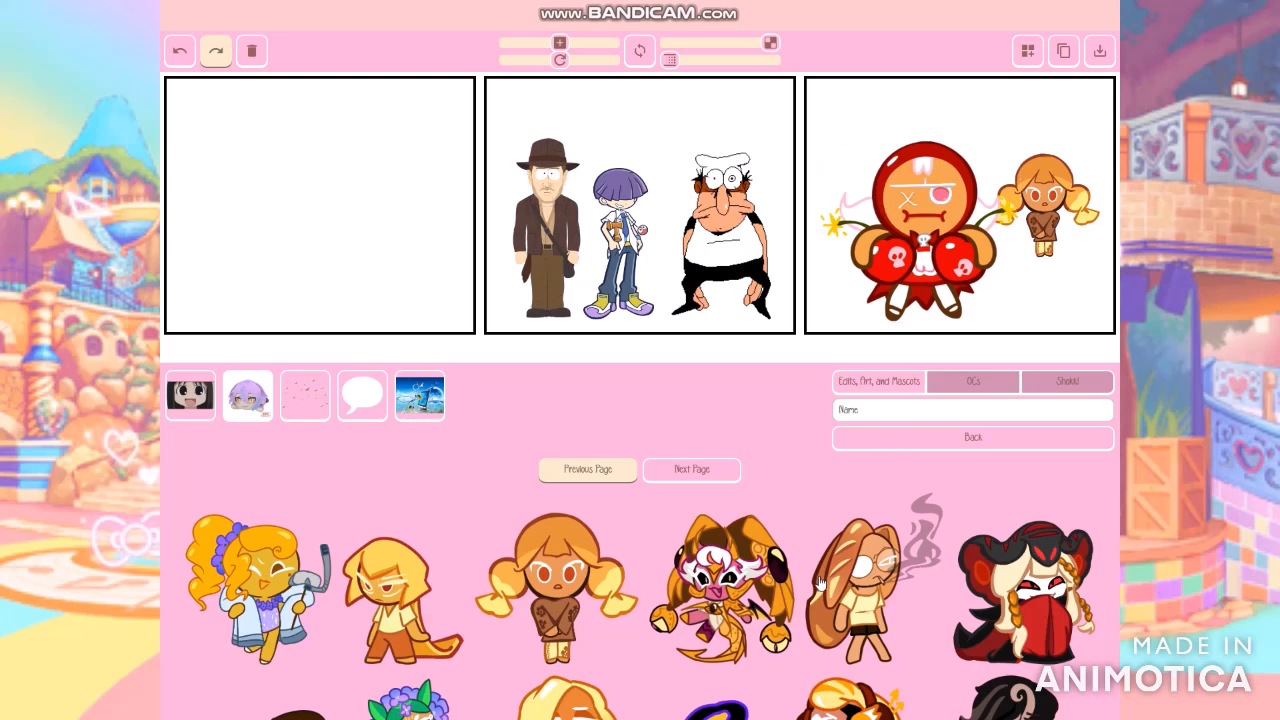
Step: Place the brown long-eared cookie with the smoke trail on the left side of the first panel
left_click(850, 590)
left_click_drag(633, 225, 250, 223)
left_click(587, 395)
Step: Place the pale long-haired cookie with crossed arms and green trousers on the right side of the first panel
scroll(445, 447, "down", 5)
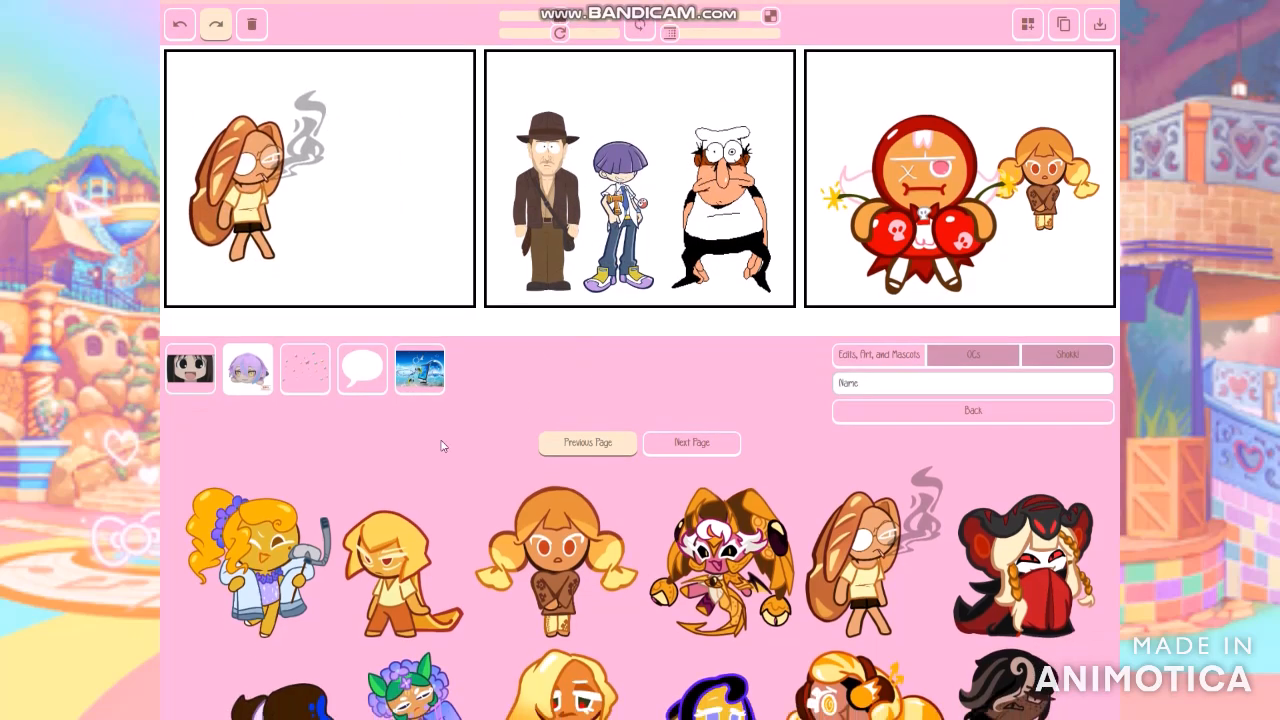
scroll(244, 550, "down", 2)
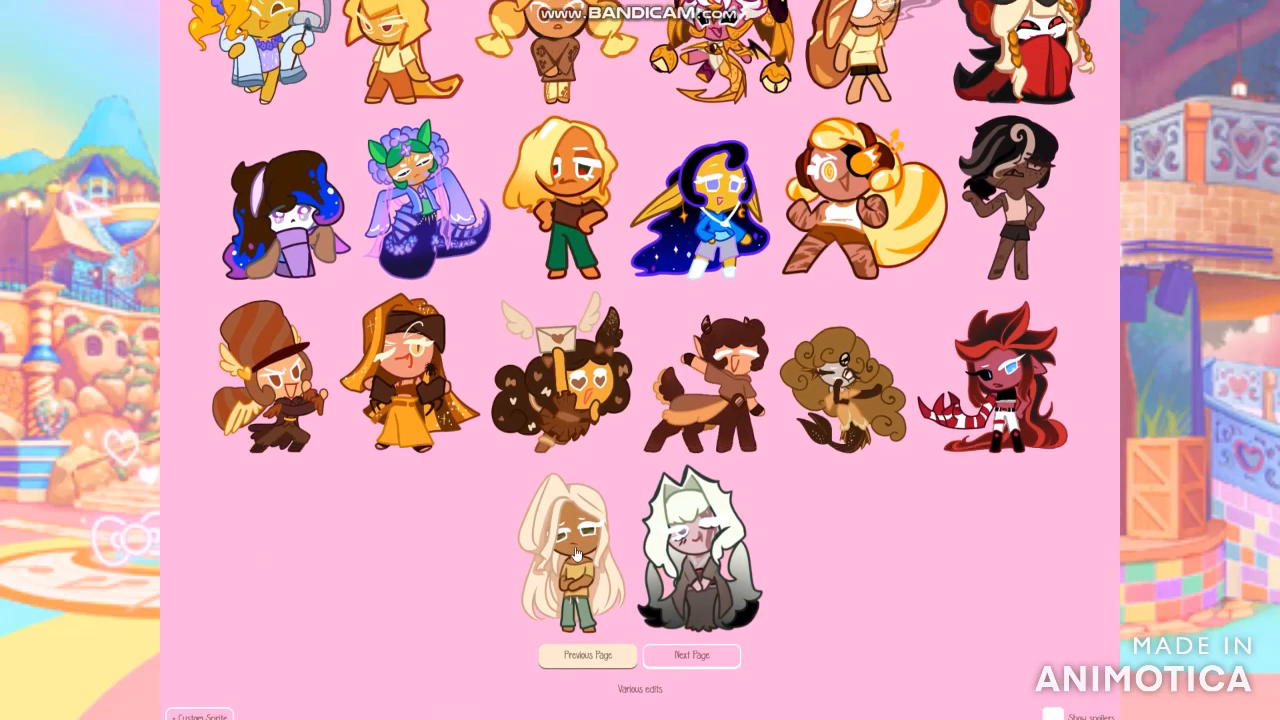
left_click(577, 552)
left_click_drag(645, 190, 390, 195)
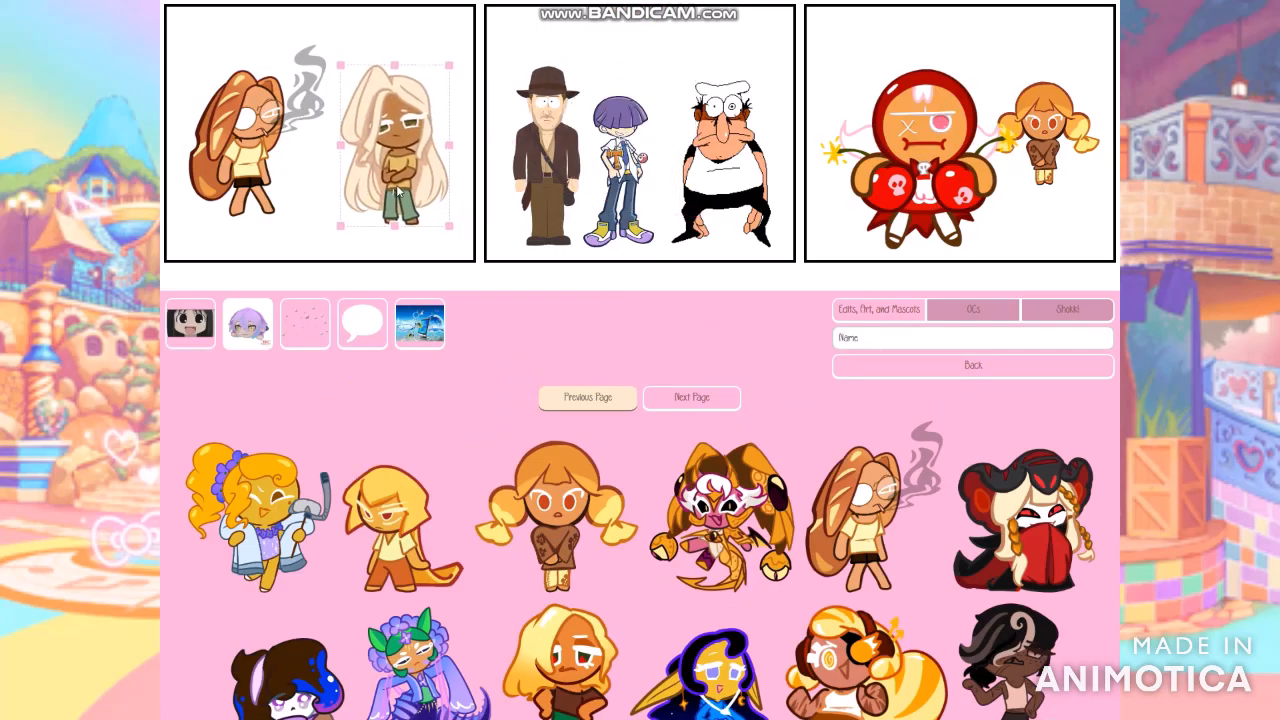
Step: Import the custom image Carl_Johnson_GTA_San_Andreas and place it between the two cookies in the first panel
scroll(559, 338, "down", 5)
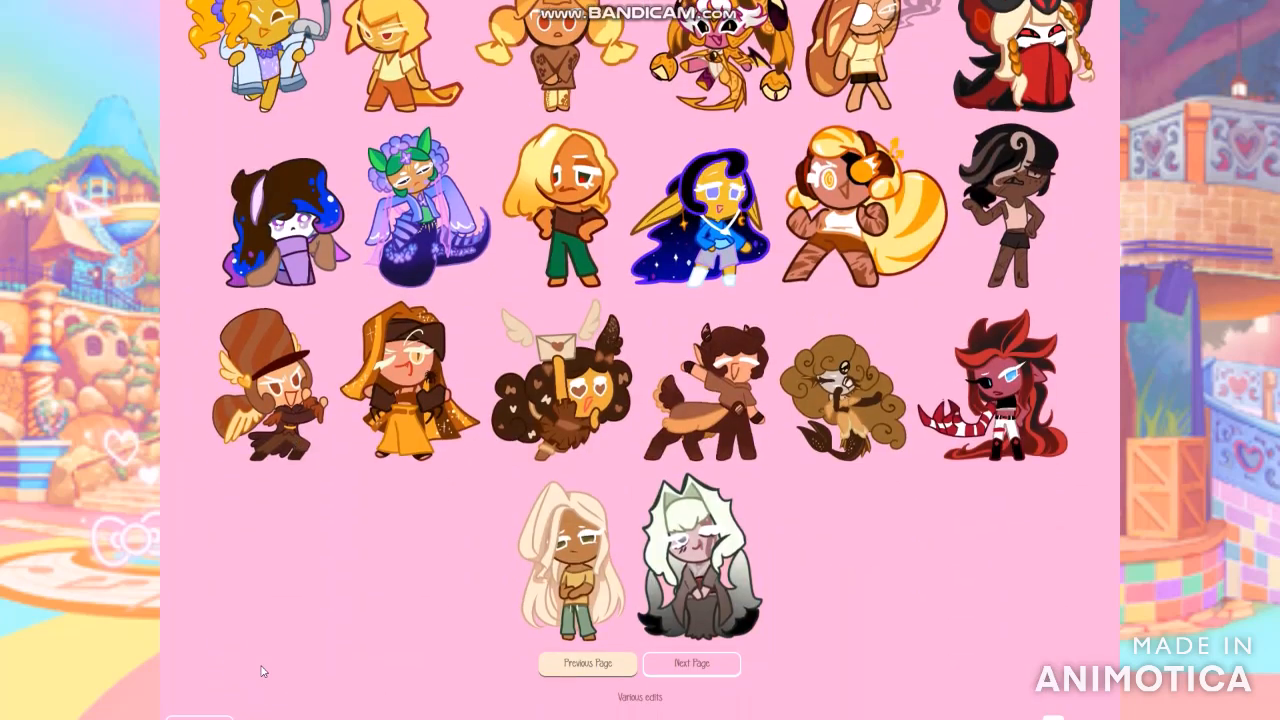
scroll(261, 671, "down", 1)
left_click(214, 674)
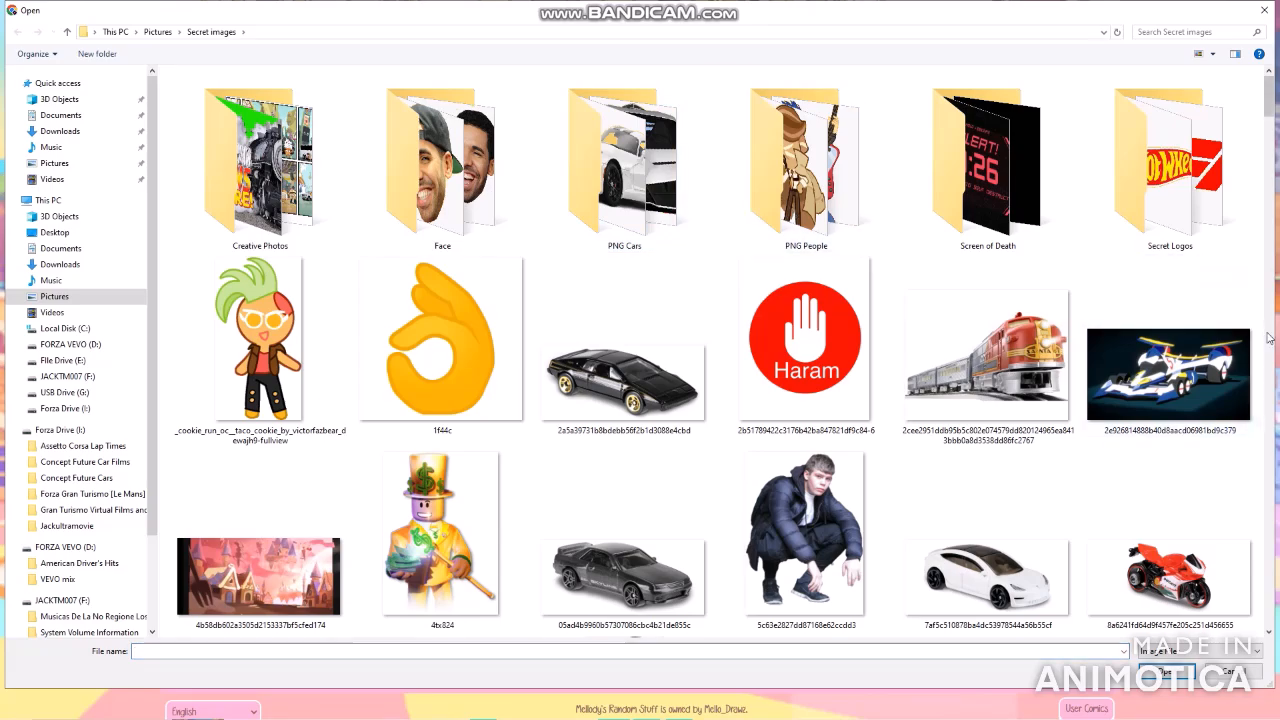
scroll(1263, 337, "down", 10)
scroll(1270, 338, "down", 15)
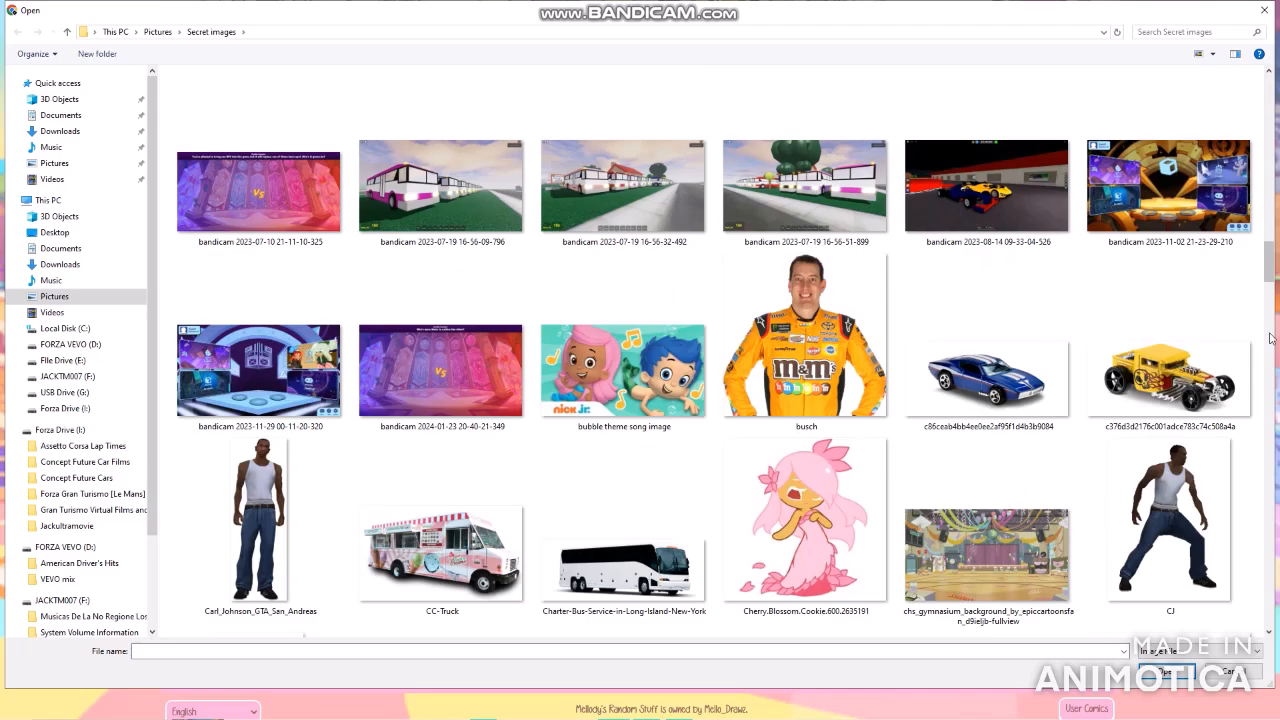
double_click(234, 559)
left_click_drag(633, 168, 311, 155)
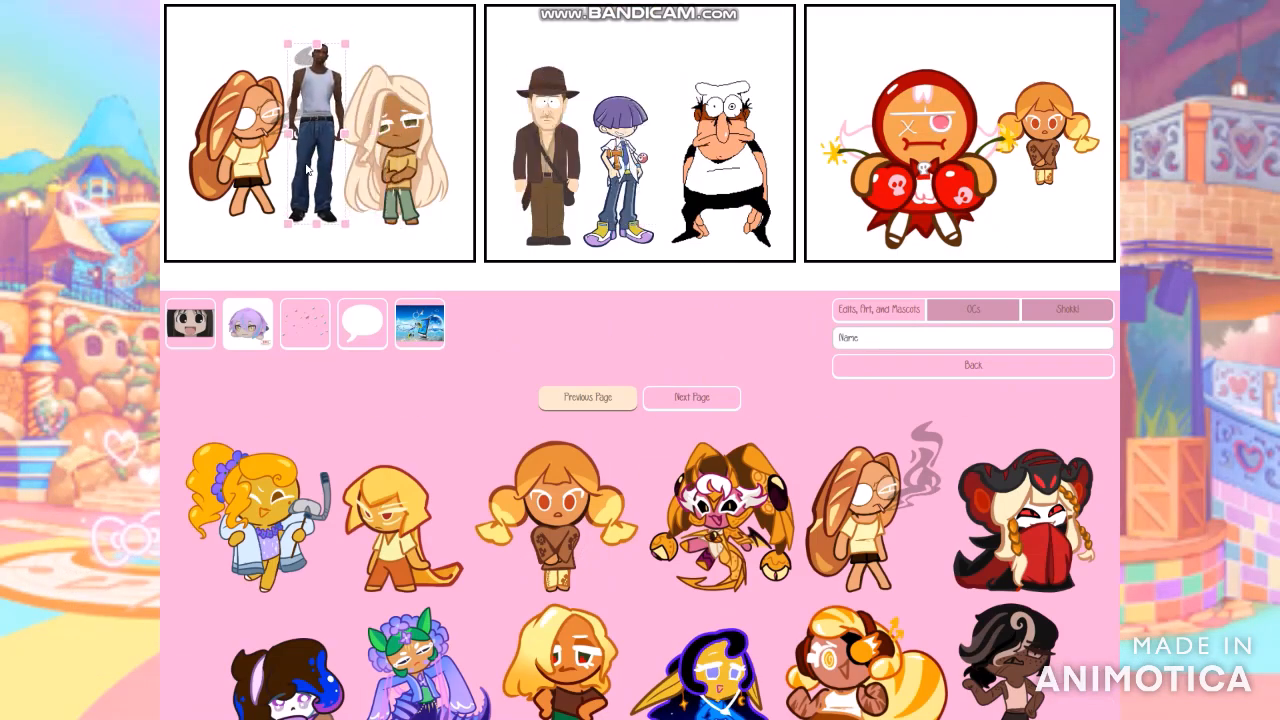
Step: Enlarge the brown long-eared cookie slightly and position it in the lower-left corner of the first panel
left_click(242, 162)
left_click(78, 177)
scroll(78, 177, "up", 2)
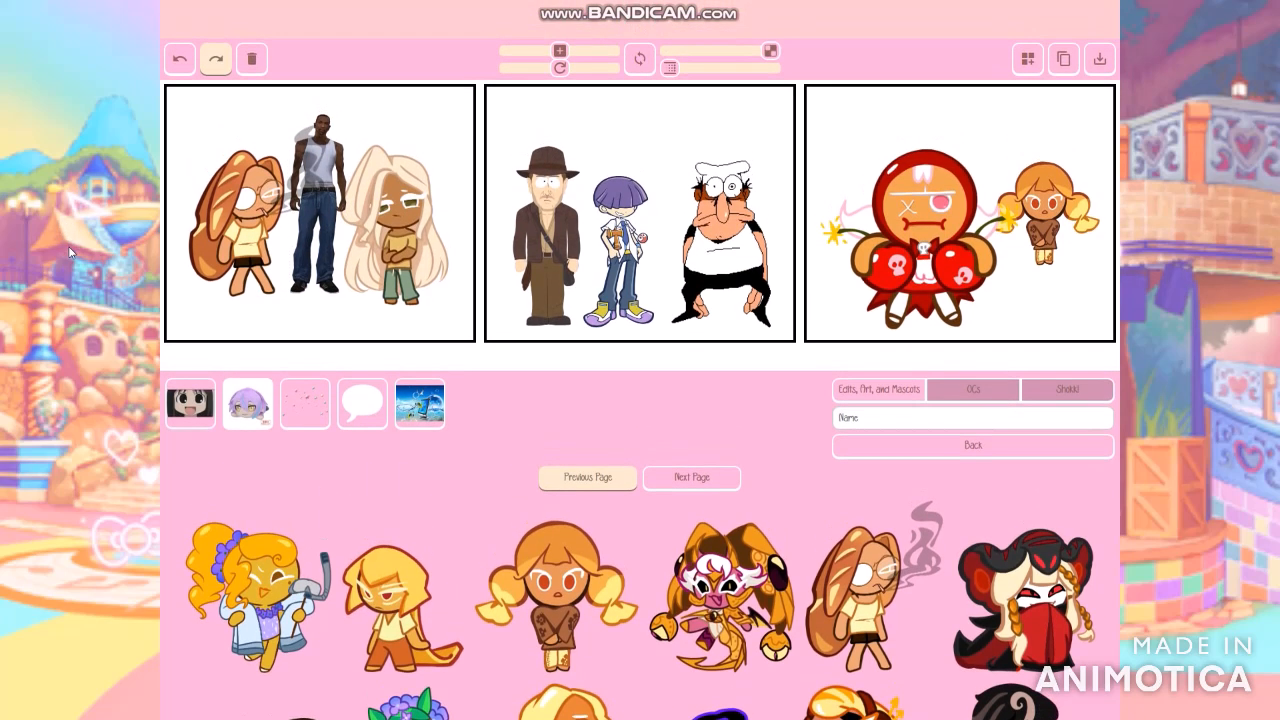
left_click_drag(266, 216, 243, 242)
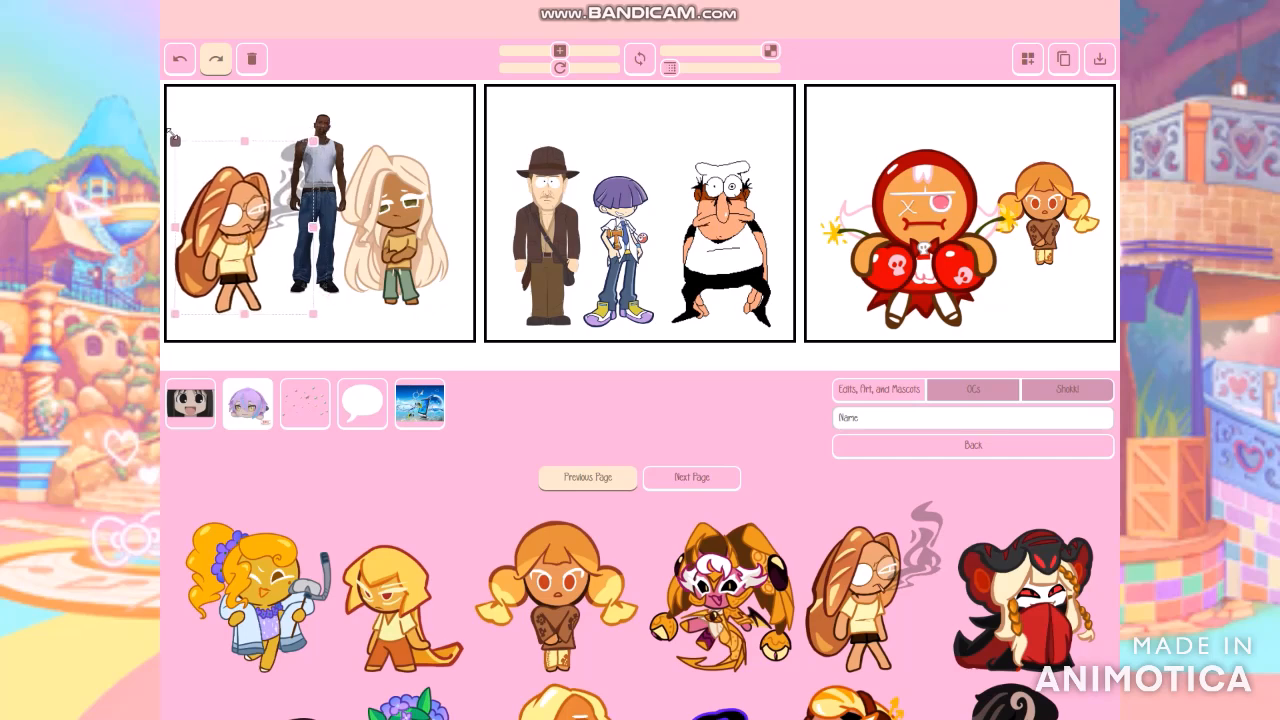
left_click_drag(176, 140, 158, 114)
left_click_drag(234, 204, 250, 222)
left_click(83, 262)
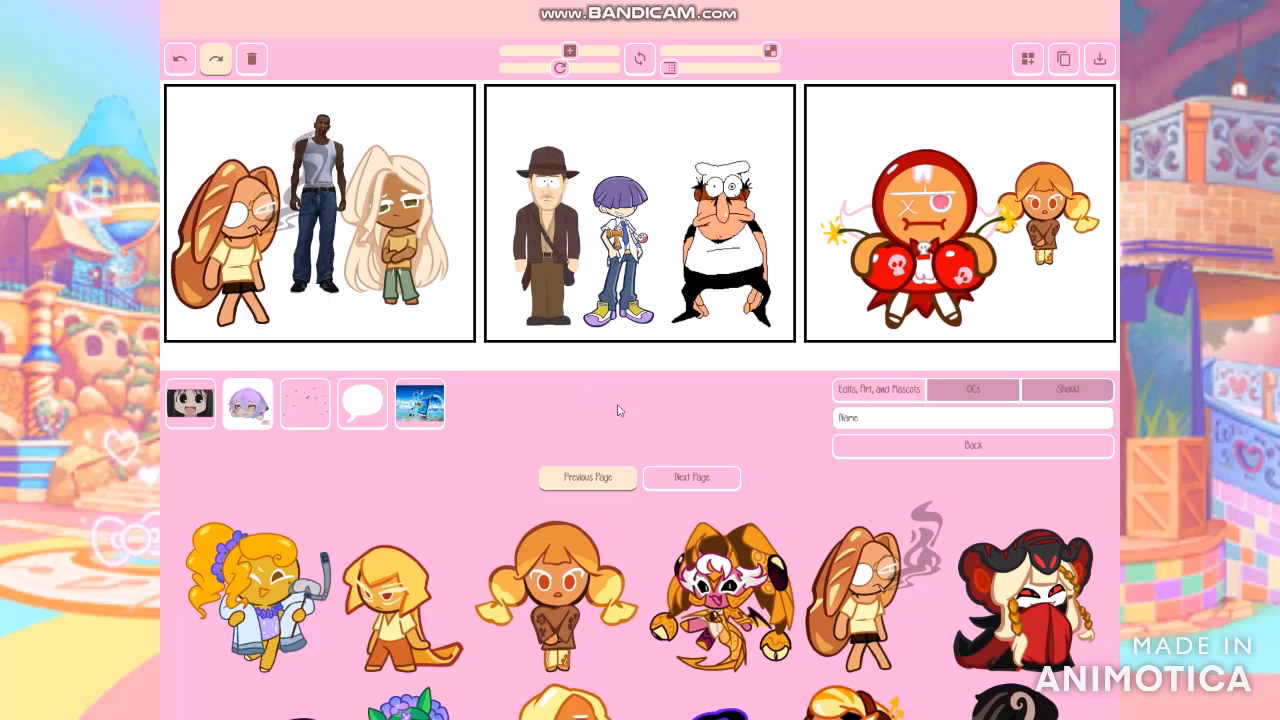
Step: Go to the next page of the Edits, Art, and Mascots group and look over its cookie sprites
scroll(620, 415, "up", 1)
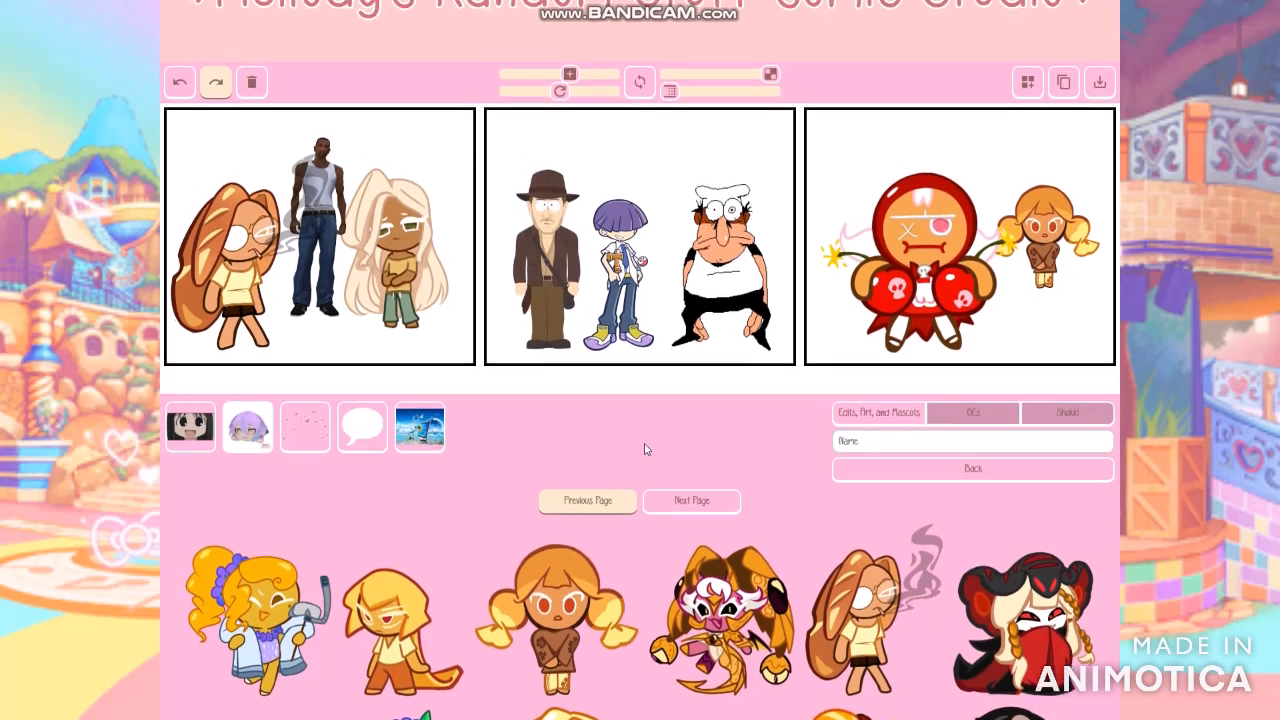
left_click(705, 512)
scroll(746, 472, "up", 2)
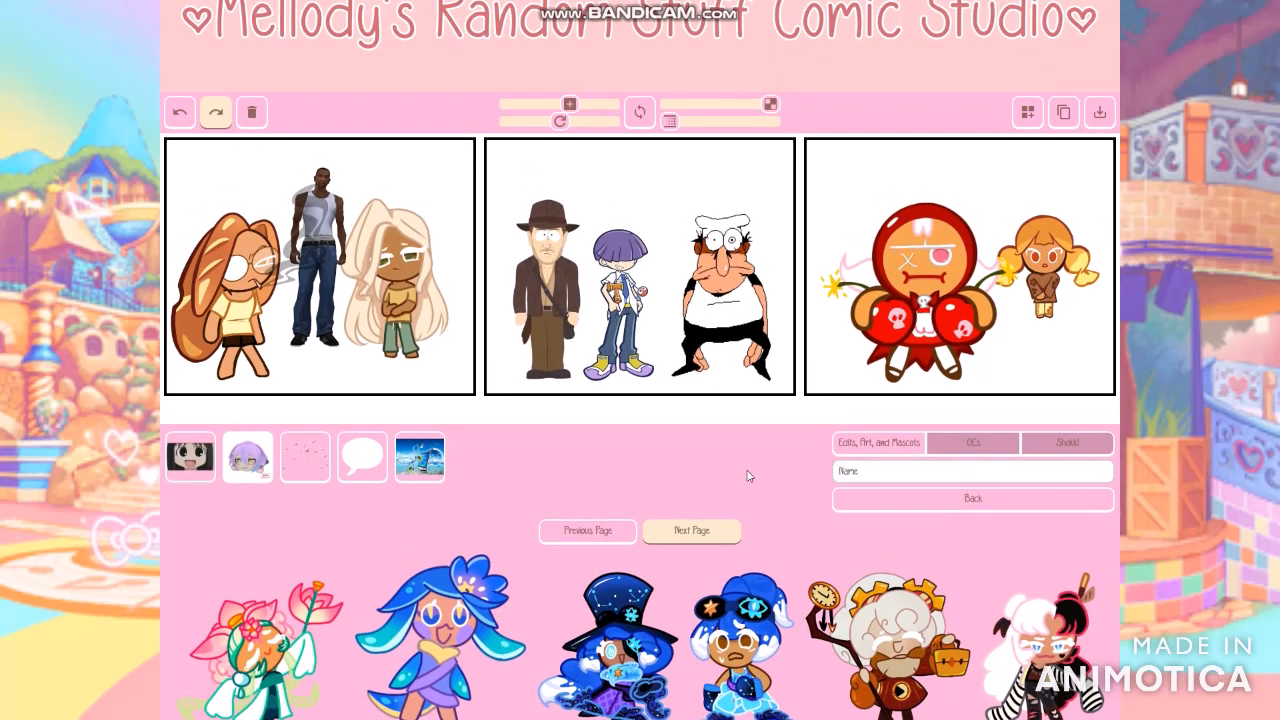
scroll(740, 473, "down", 2)
scroll(500, 505, "down", 2)
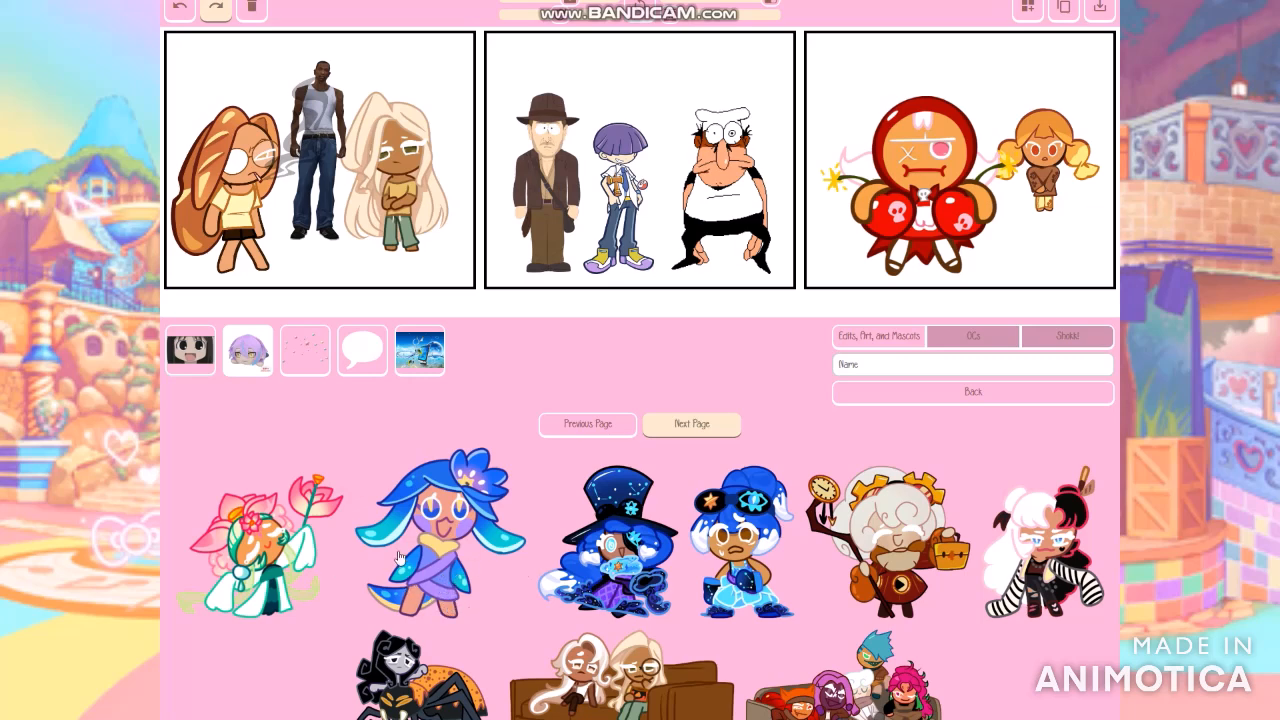
scroll(474, 612, "up", 3)
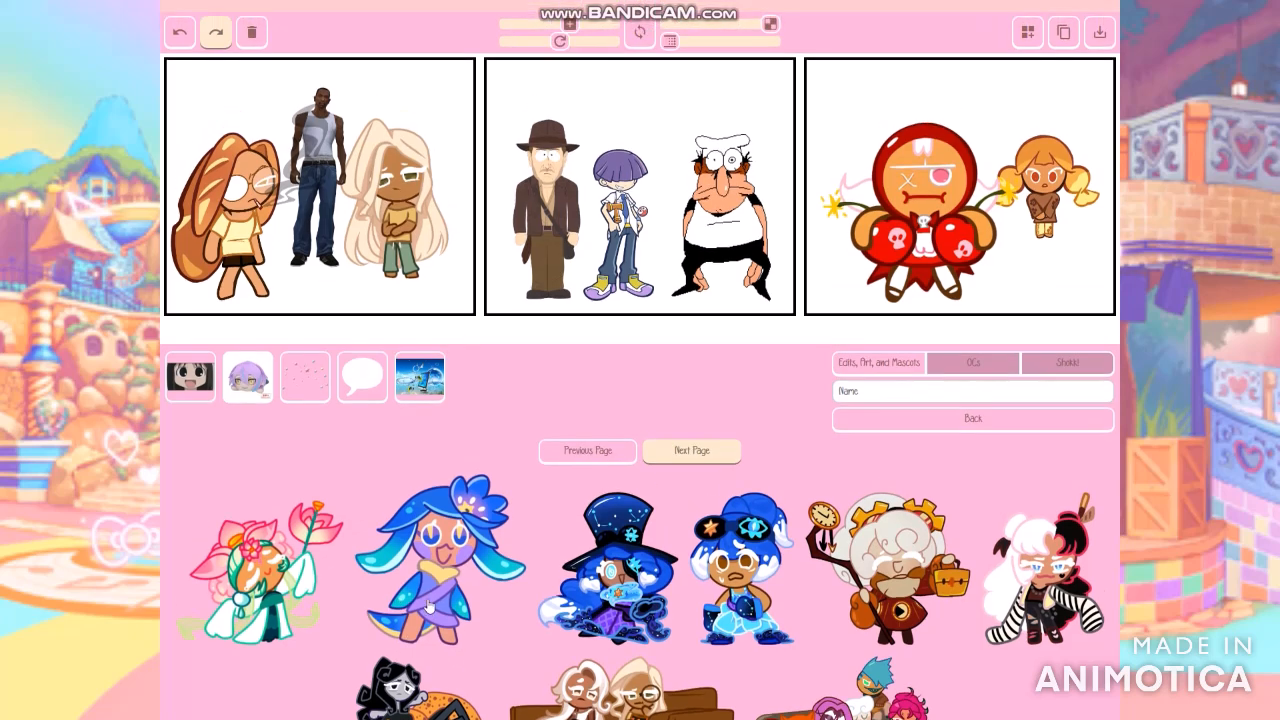
scroll(474, 605, "up", 2)
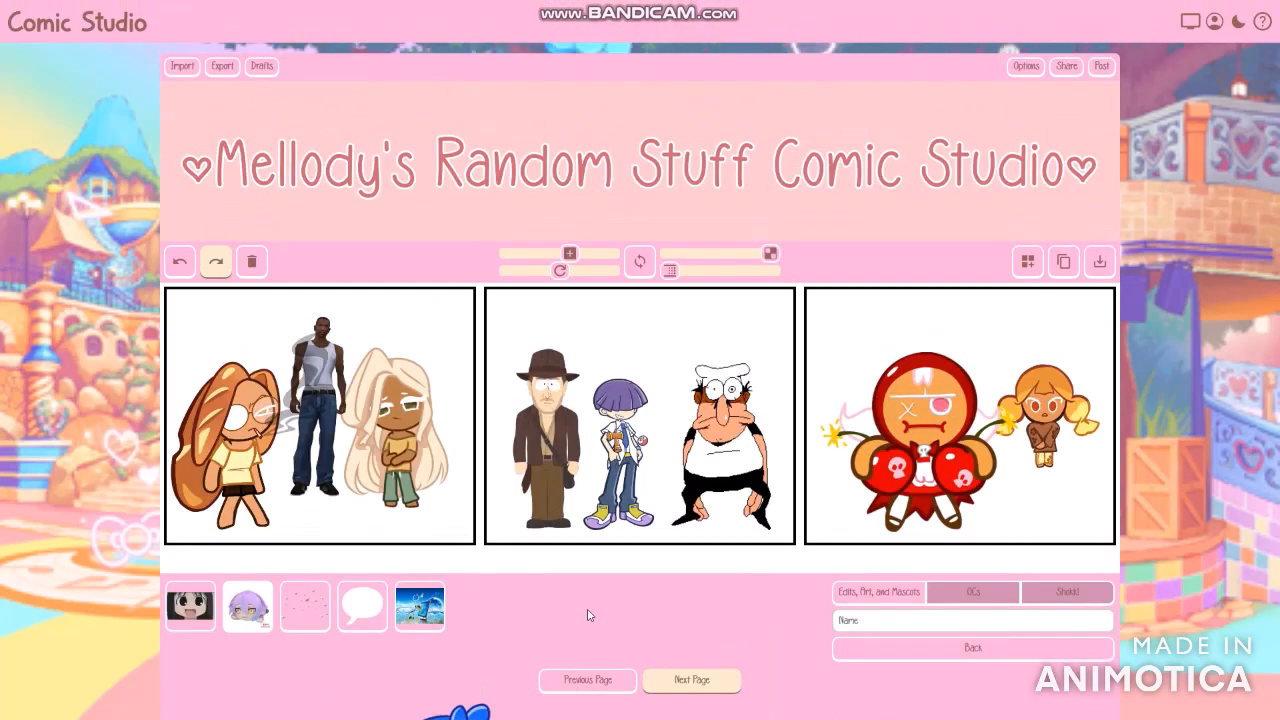
Step: Look at the saved comic draft and its load and delete options, closing the drafts list when finished
left_click(265, 68)
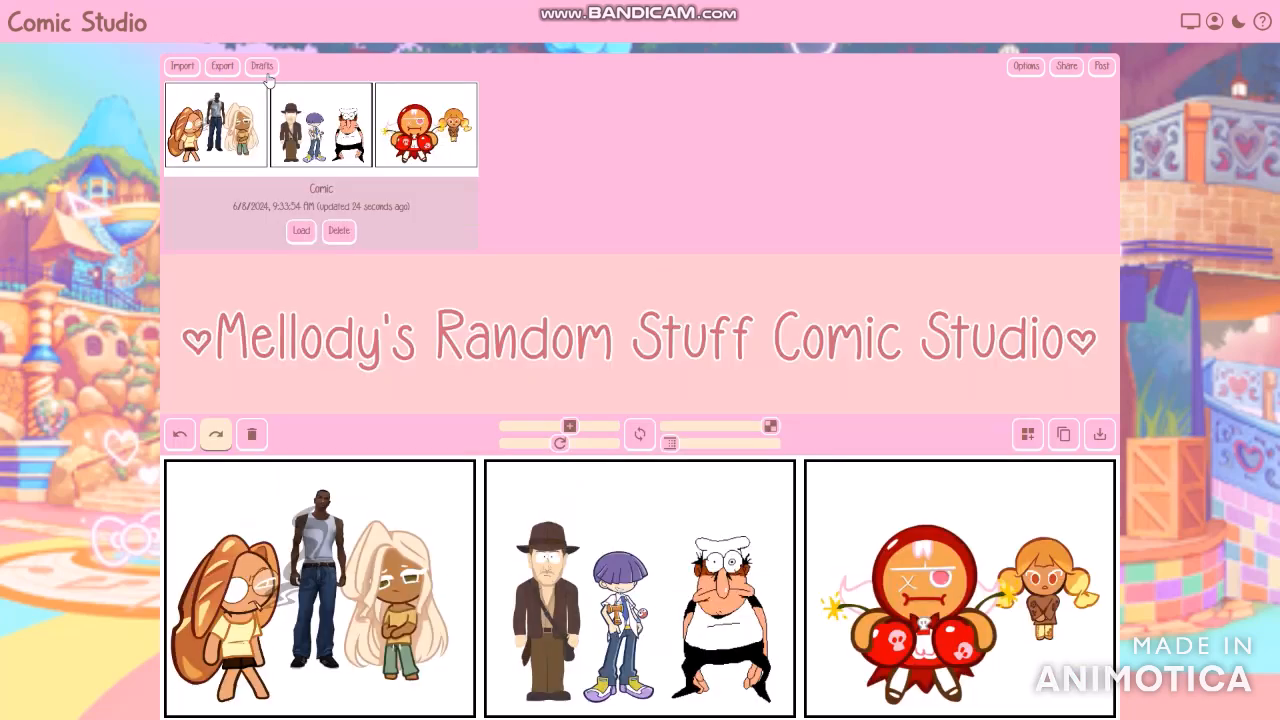
left_click(268, 70)
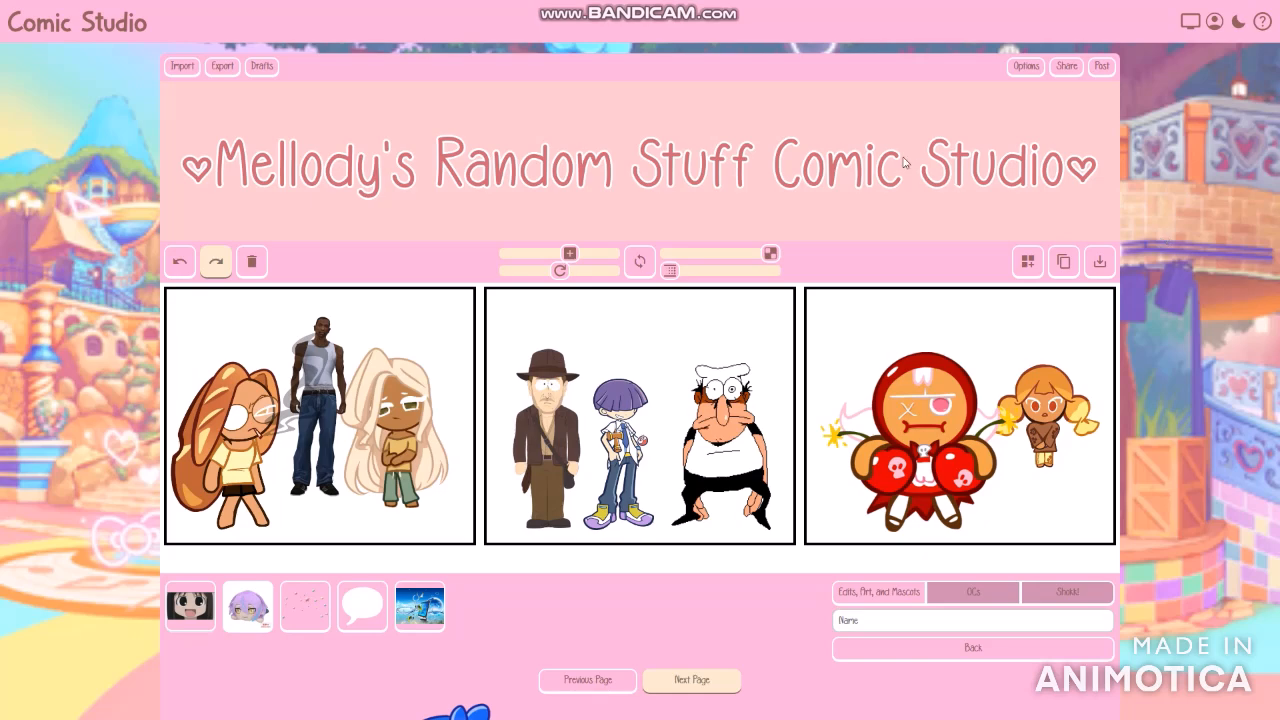
left_click(262, 66)
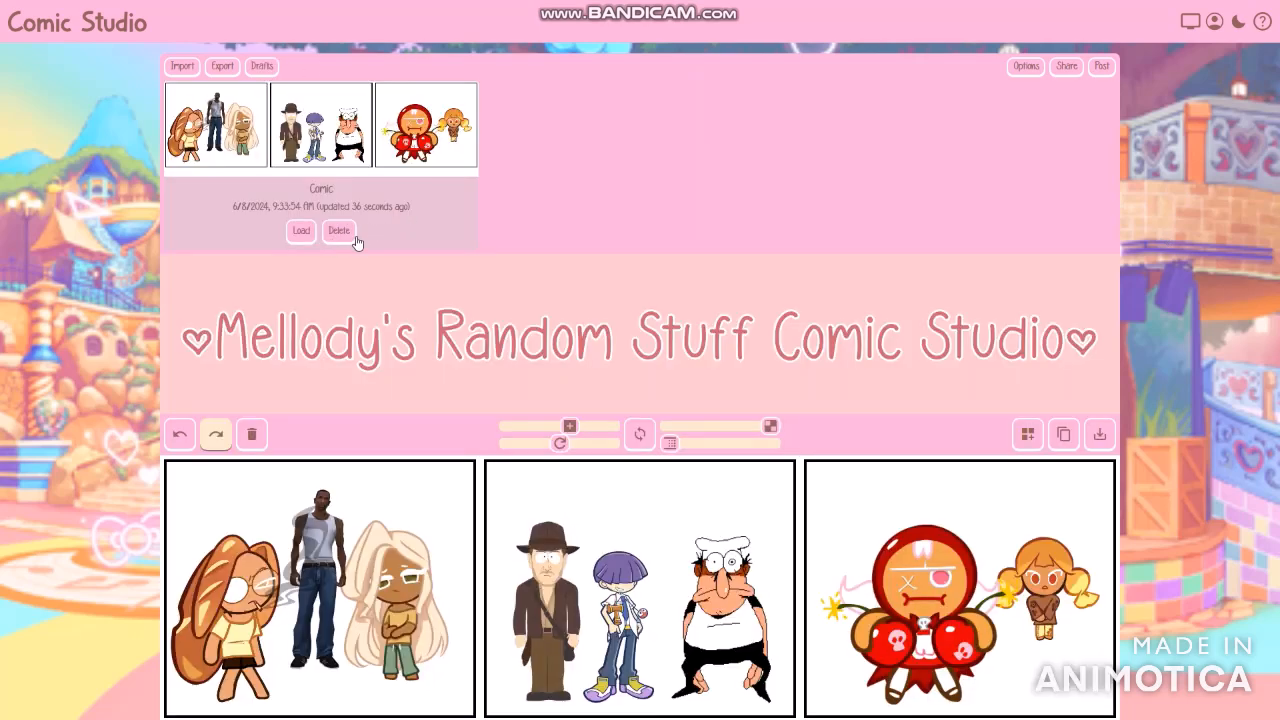
left_click(262, 66)
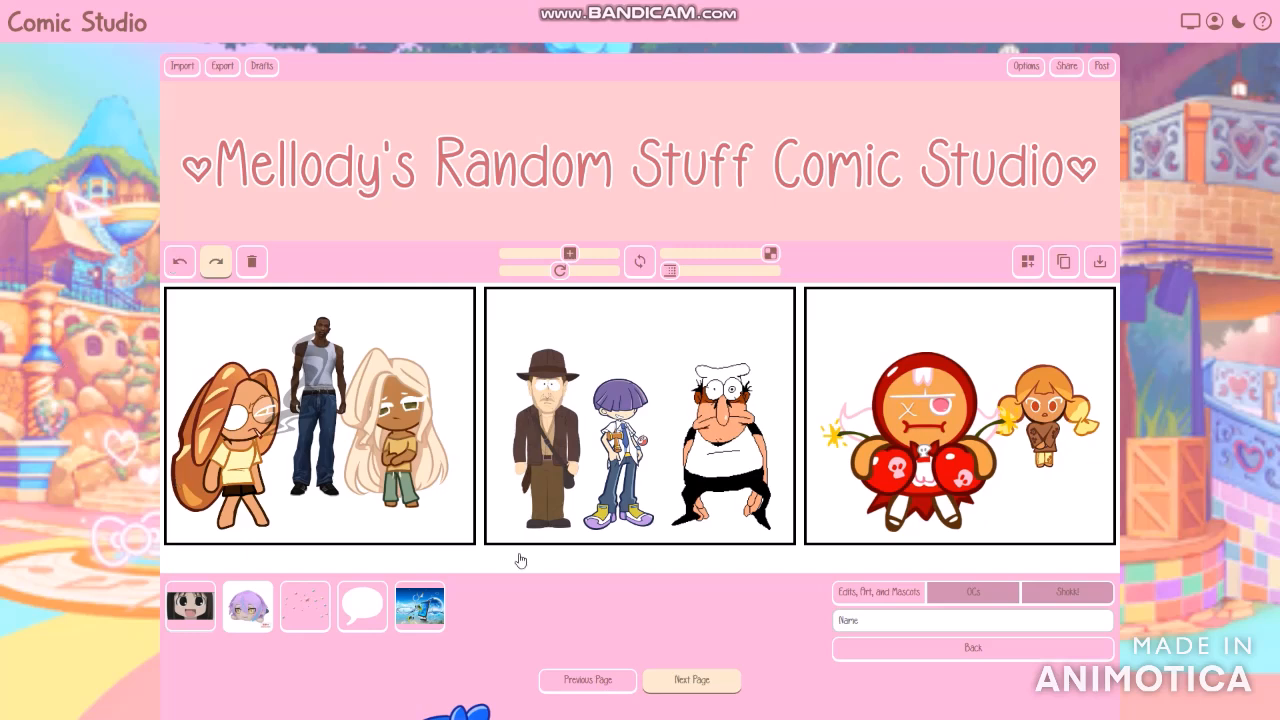
Step: Switch to the OCs category and open the Lemongrass Cookie character to show its three poses
scroll(808, 375, "down", 4)
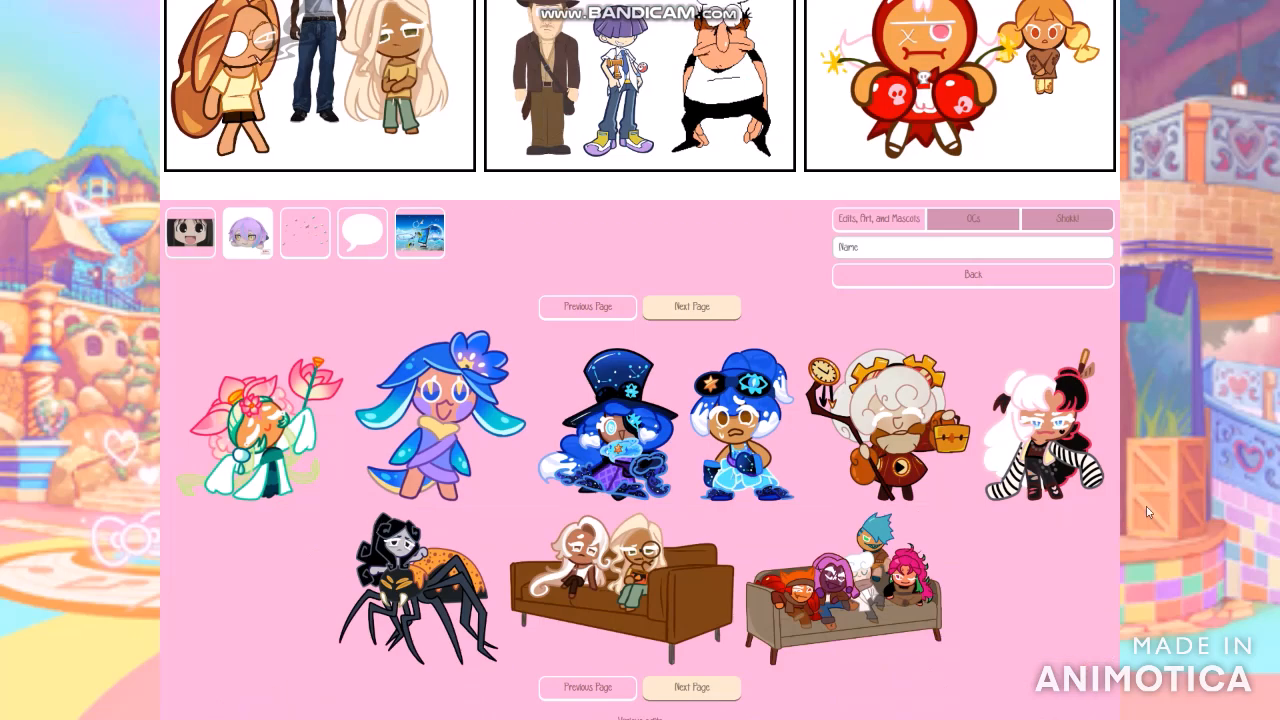
scroll(817, 444, "up", 5)
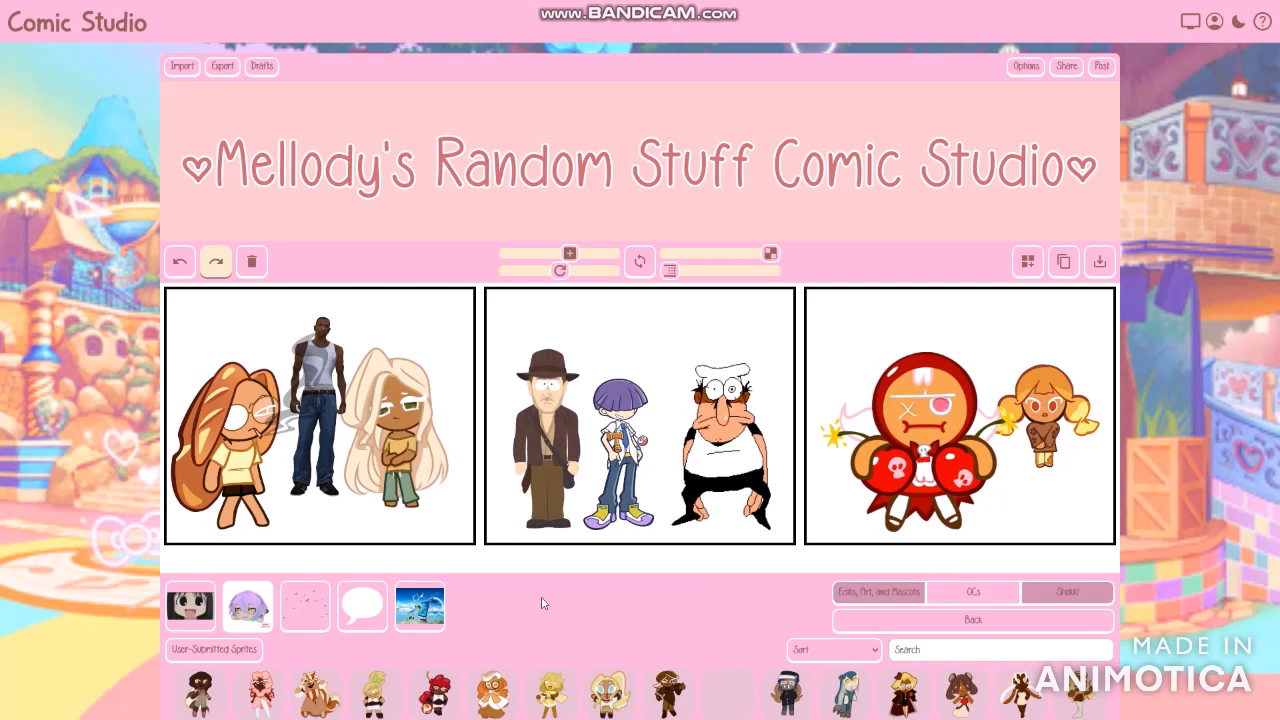
left_click(384, 685)
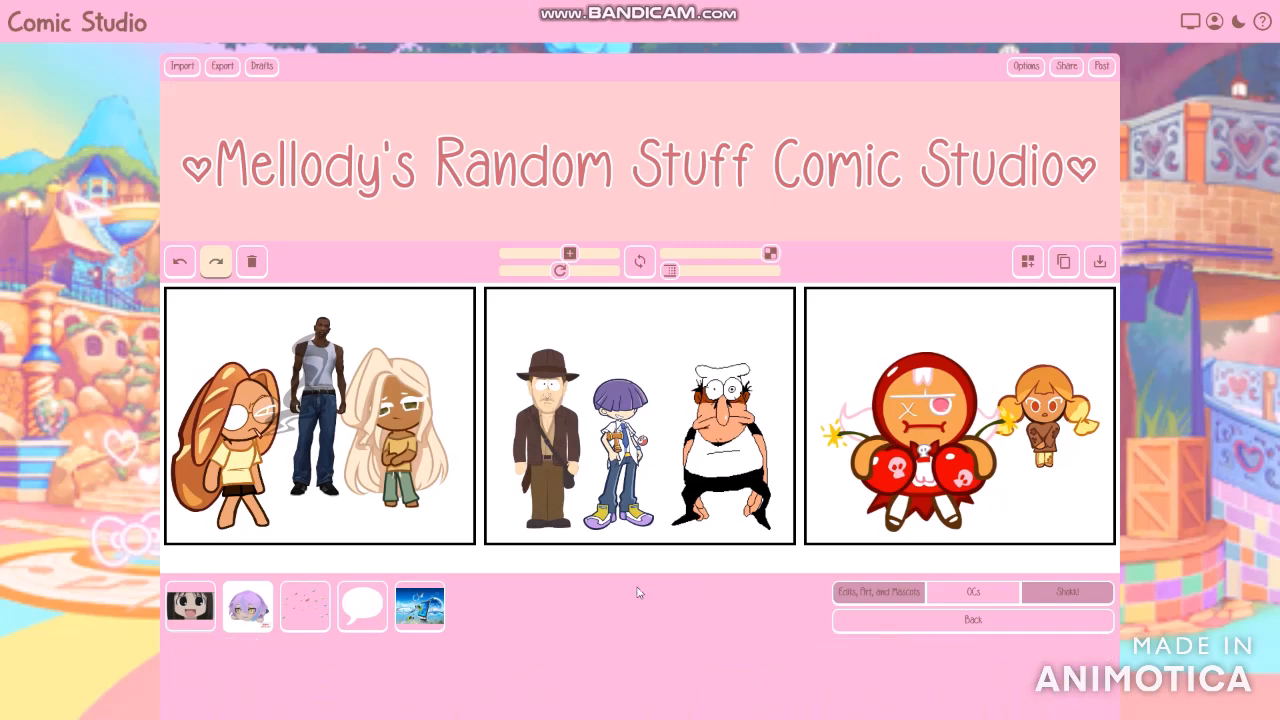
scroll(650, 525, "down", 1)
scroll(650, 525, "down", 3)
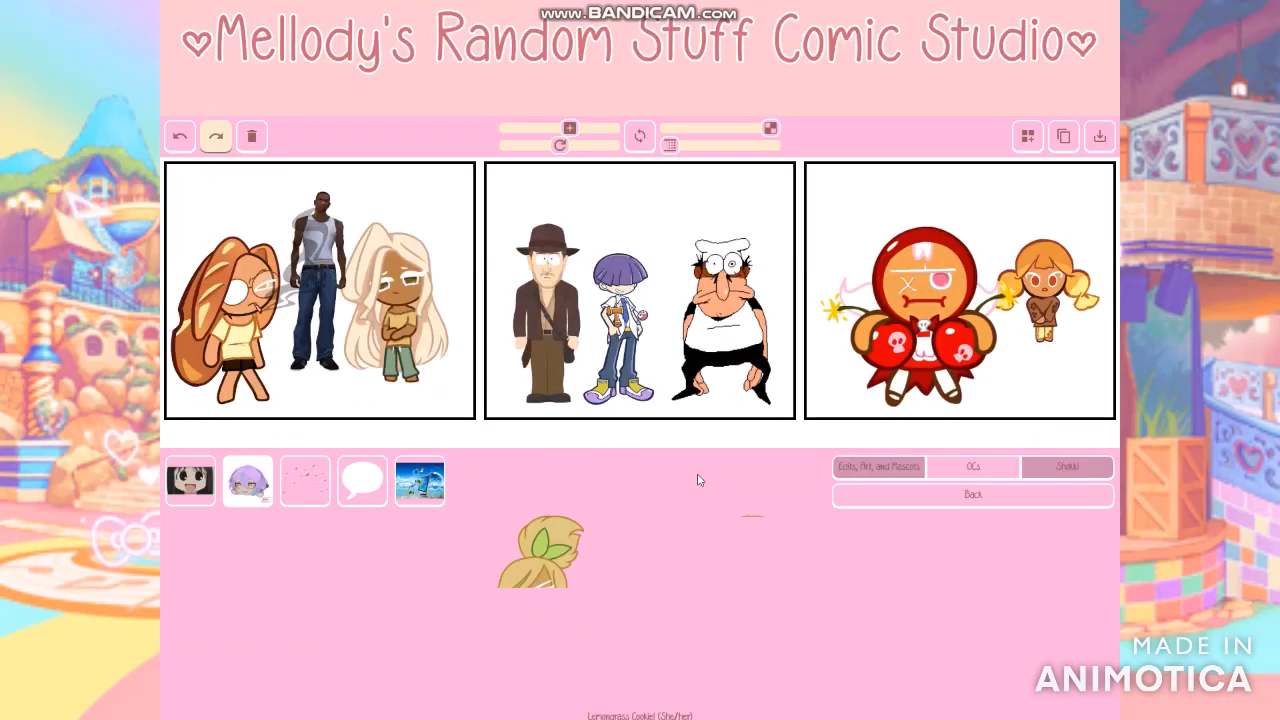
scroll(697, 480, "down", 1)
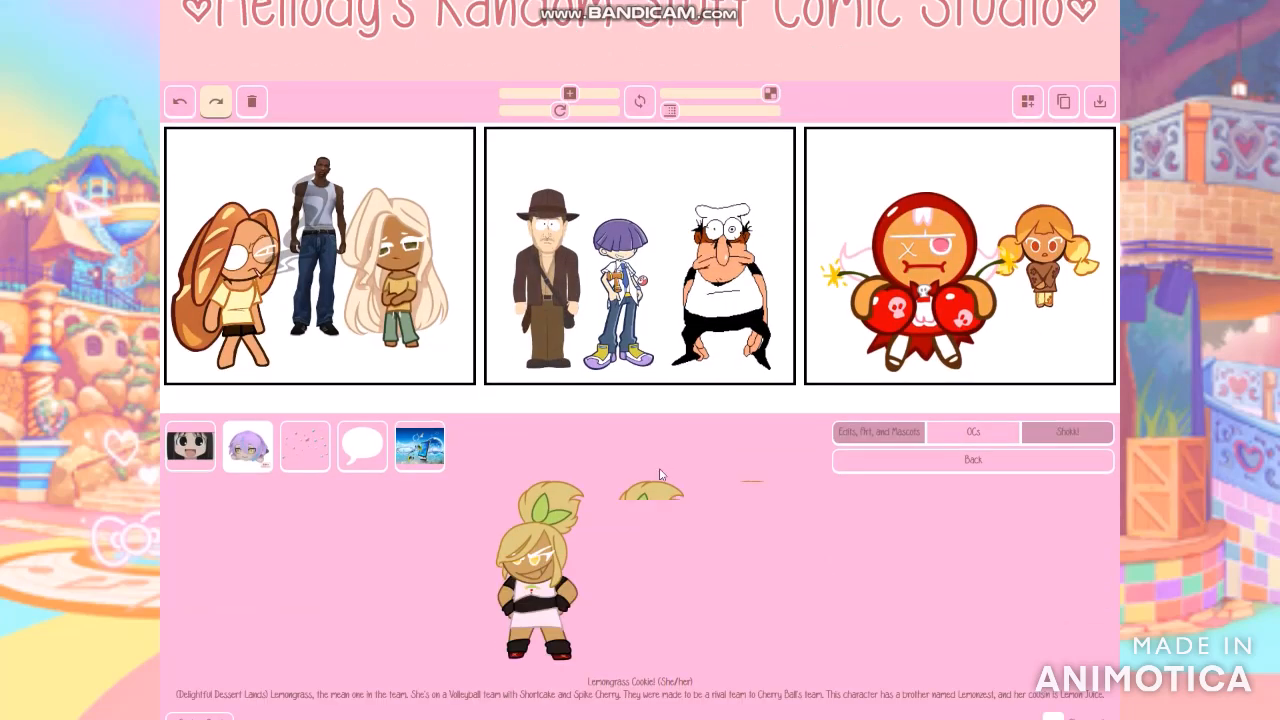
scroll(660, 474, "up", 1)
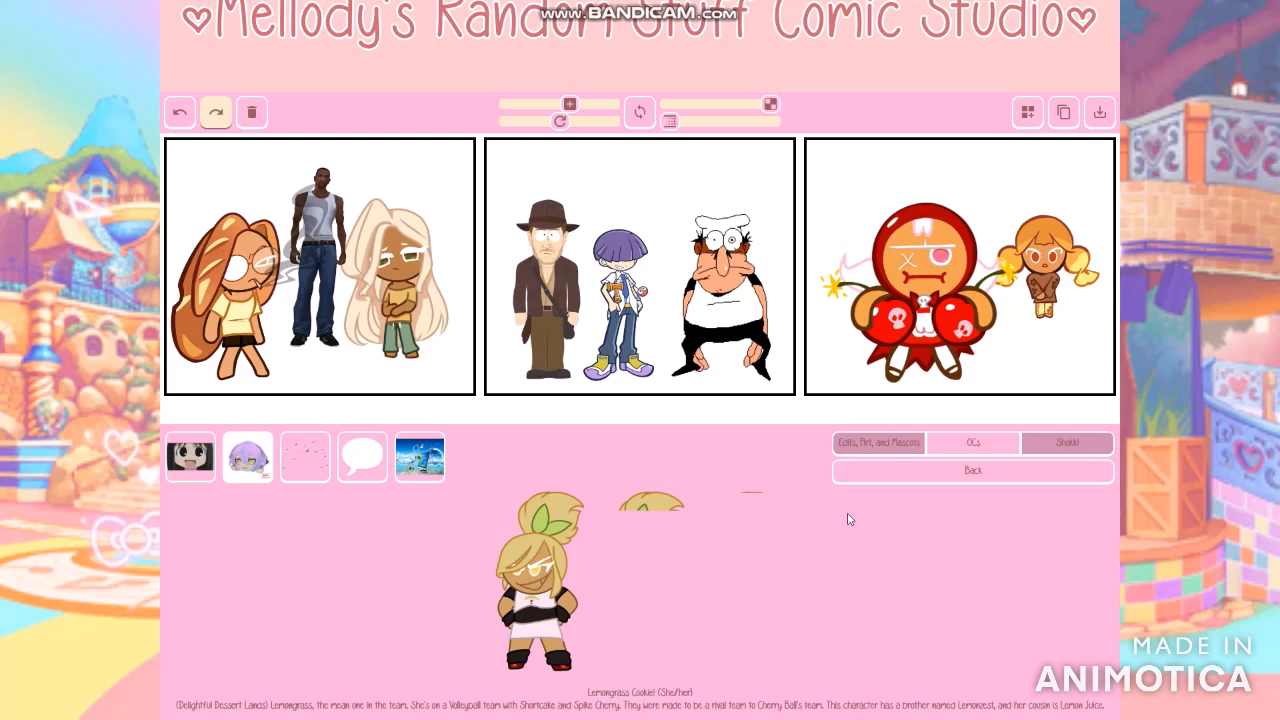
scroll(691, 513, "up", 1)
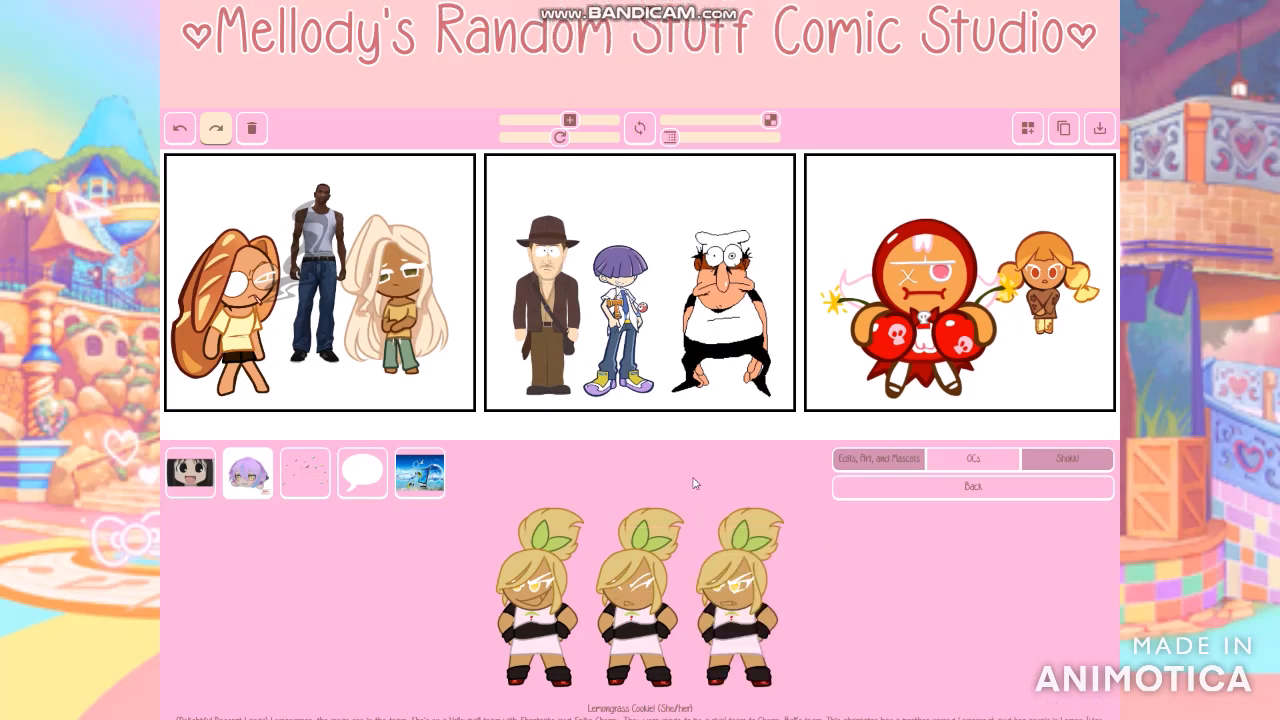
Step: Place the third Lemongrass Cookie pose, shrunk, between the purple-haired boy and the chef in the second panel, and return to the OCs list
left_click(742, 545)
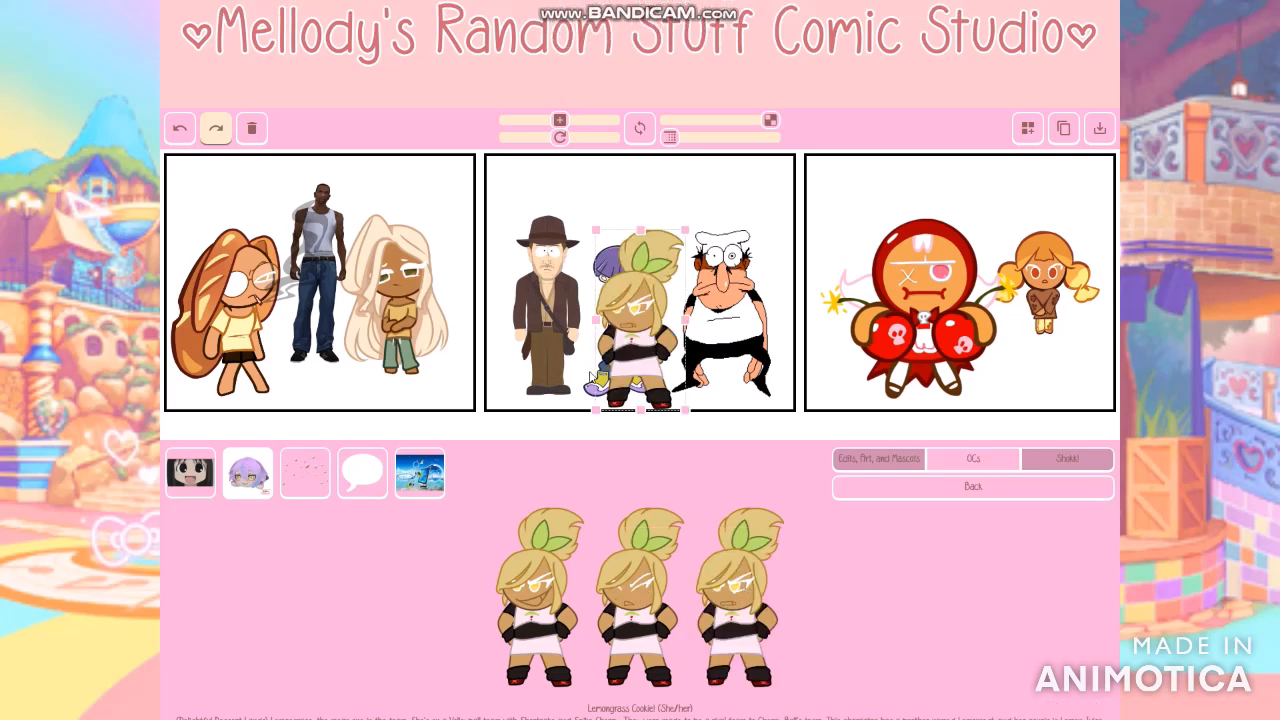
scroll(674, 293, "down", 4)
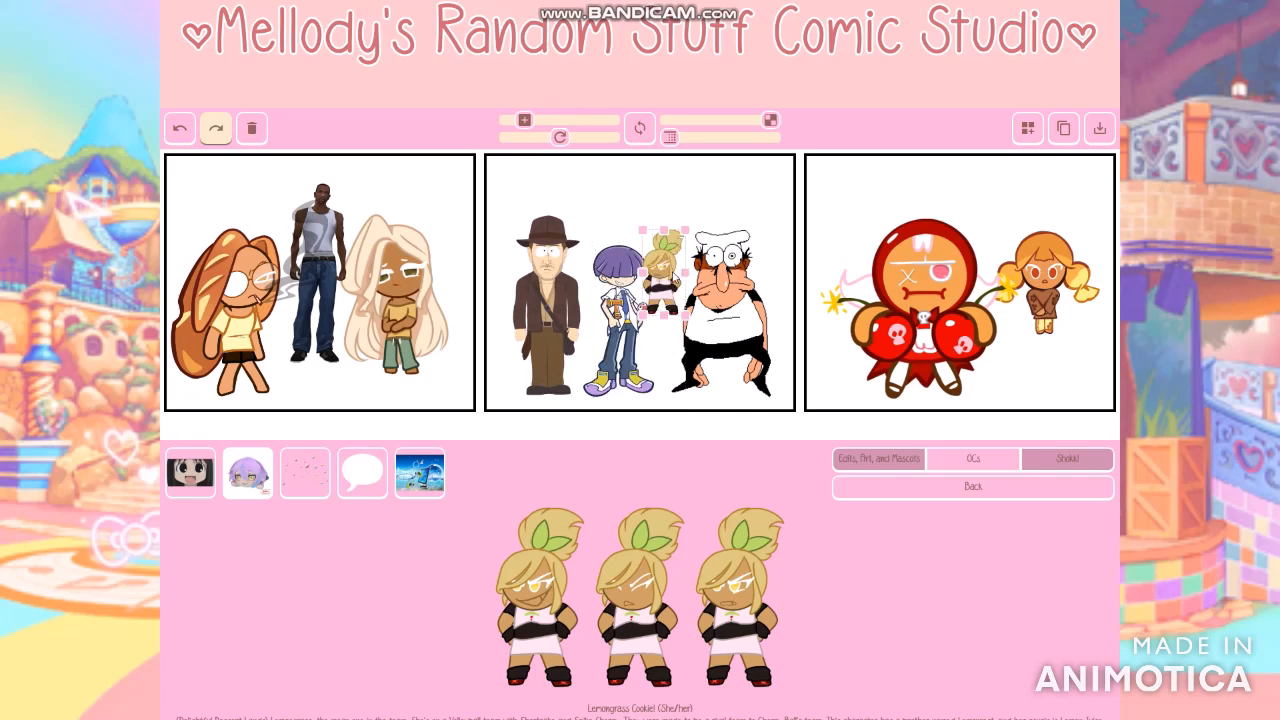
mouse_move(666, 255)
left_mouse_down()
mouse_move(668, 213)
mouse_move(668, 241)
left_mouse_up()
left_click(245, 345)
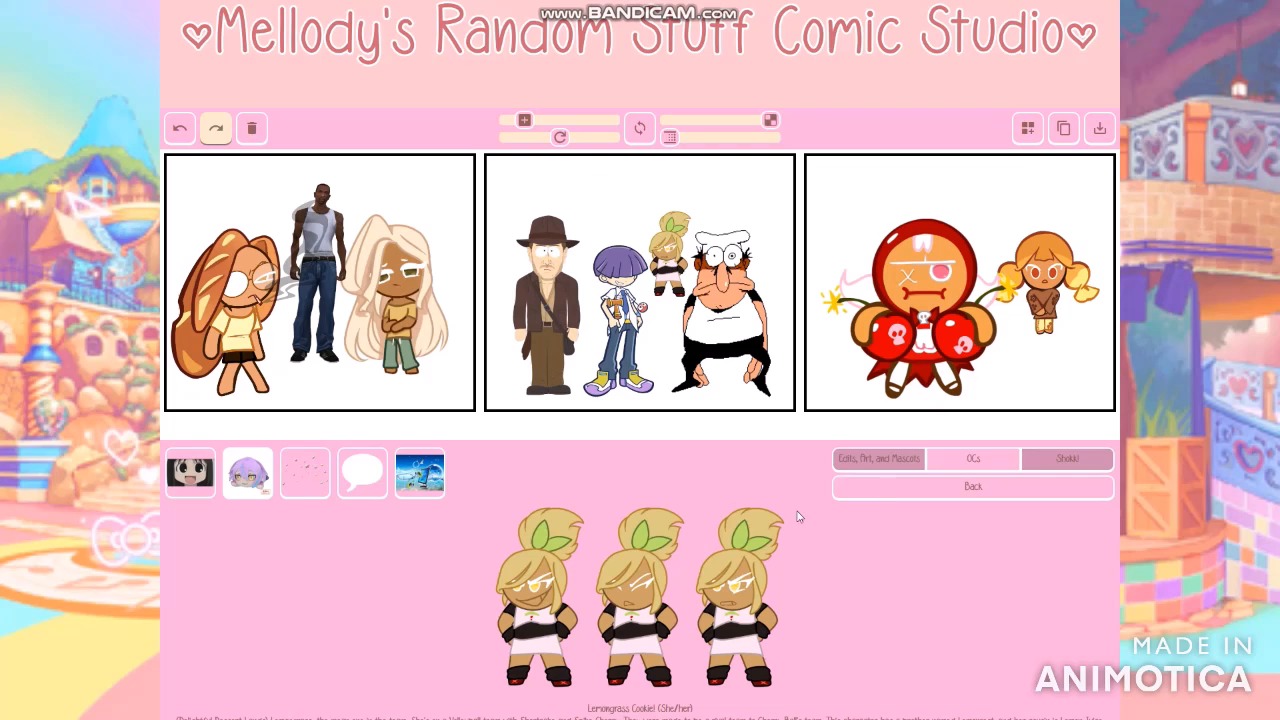
left_click(886, 488)
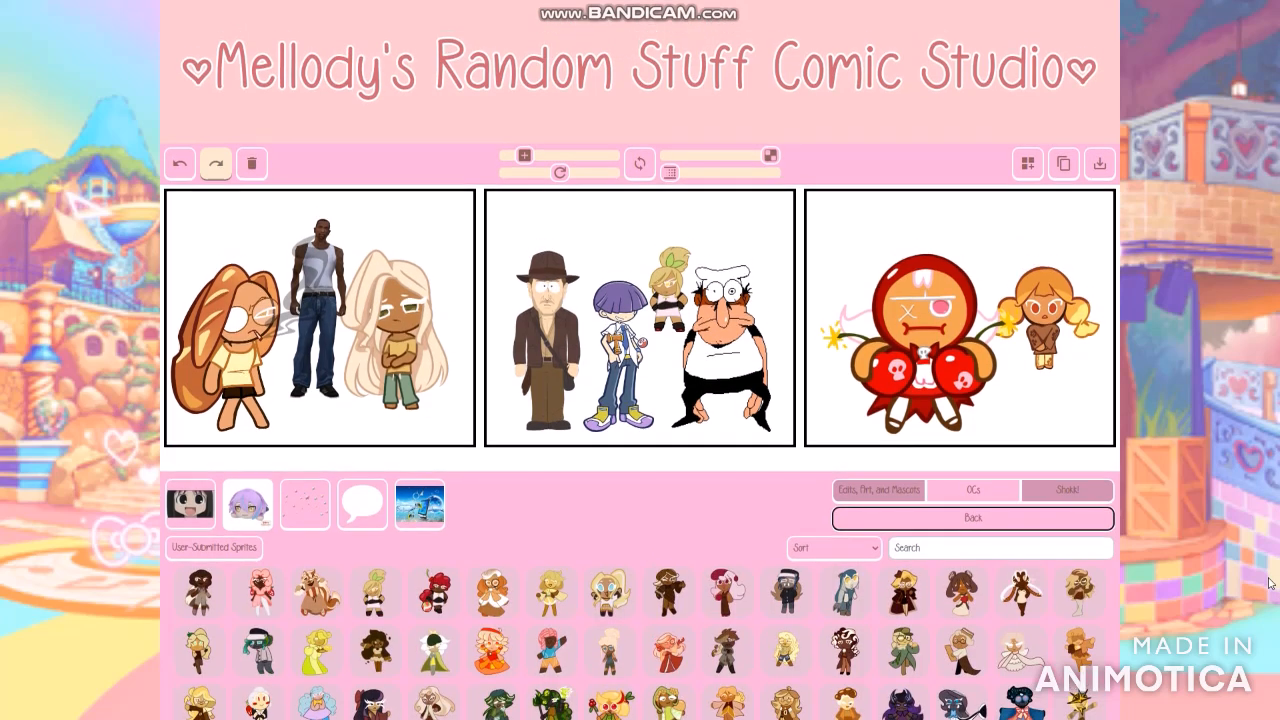
scroll(1270, 583, "up", 1)
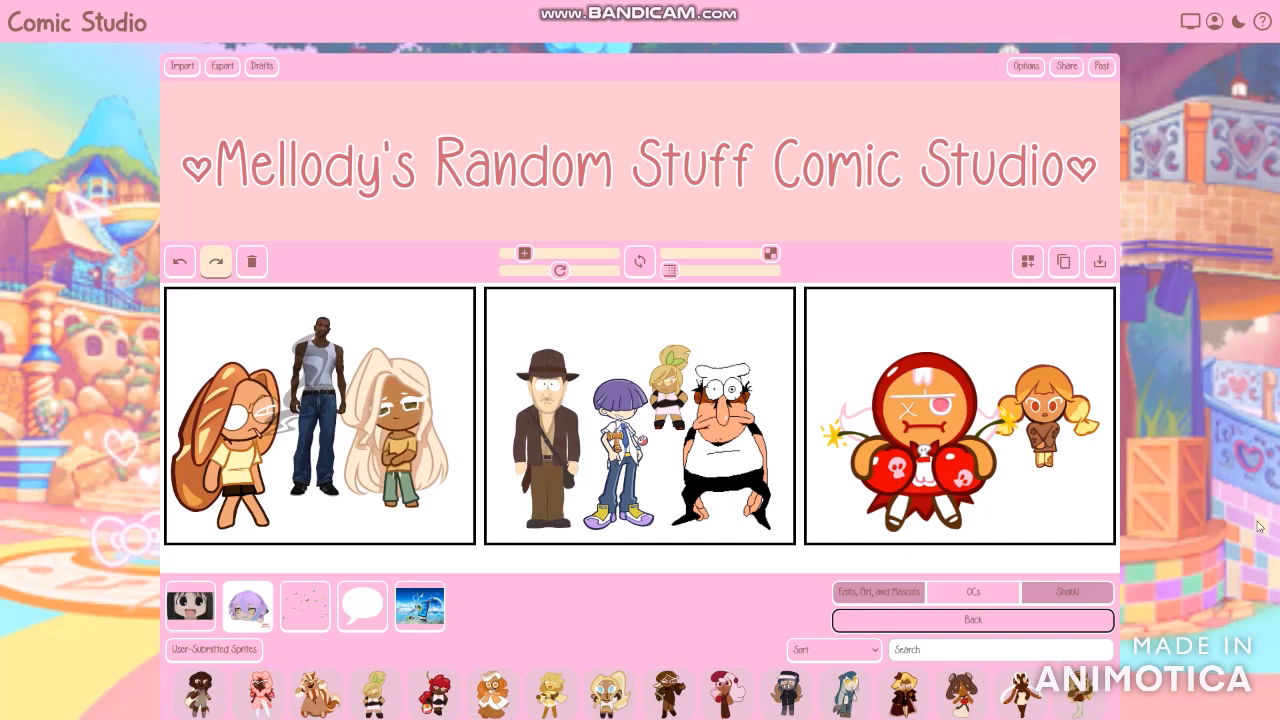